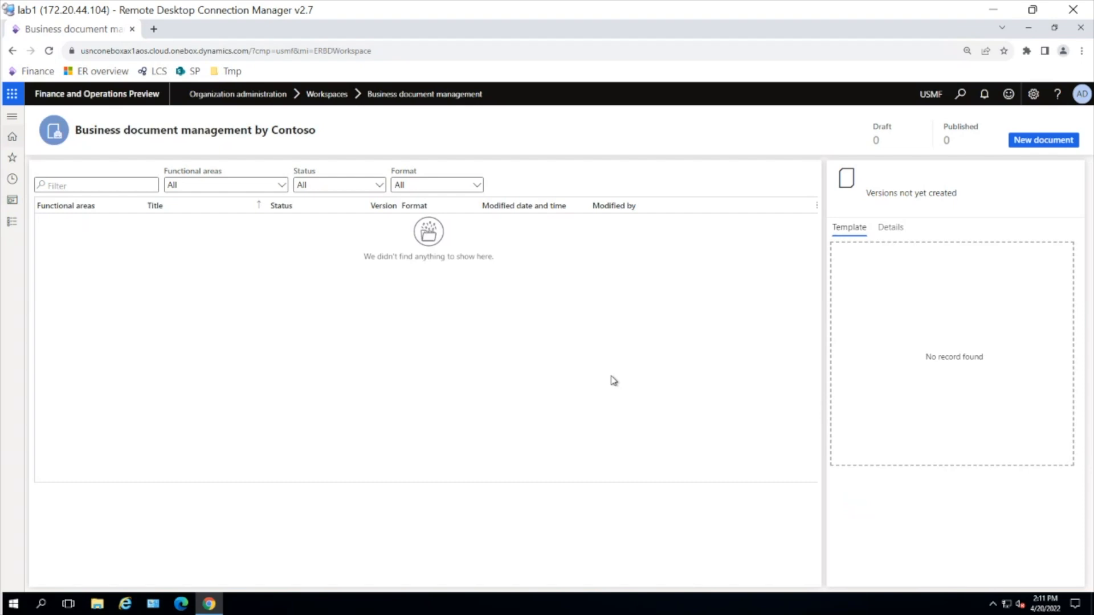
# - Start creating a new template in the business document management workspace
pyautogui.click(1032, 143)
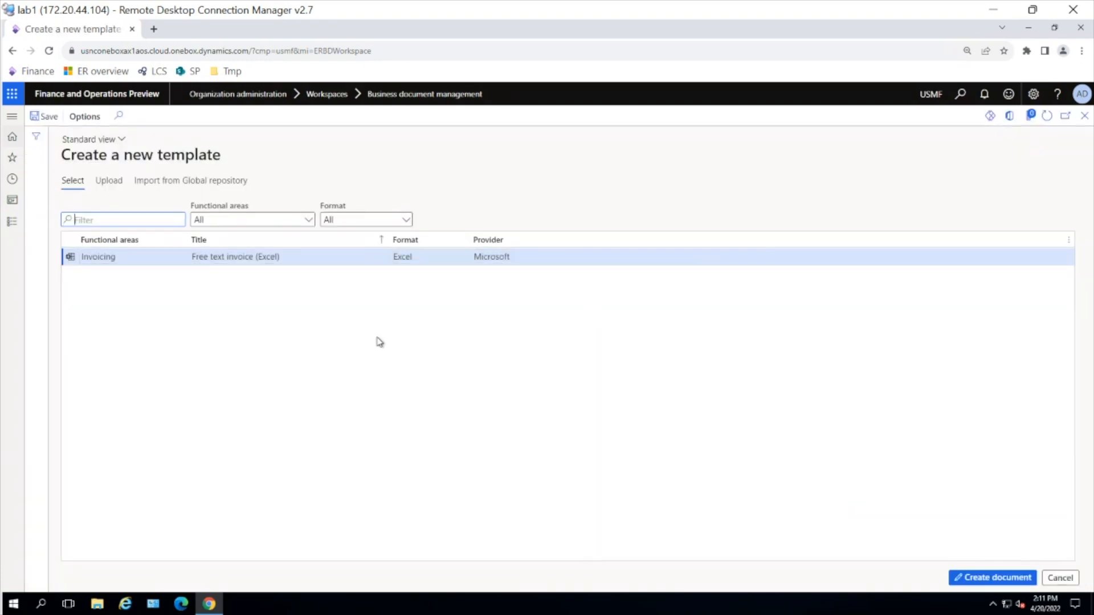
pyautogui.moveTo(69, 258)
# - In a duplicate browser tab, view the versions of the Free text invoice (Excel) configuration under Invoice model
pyautogui.rightClick(105, 31)
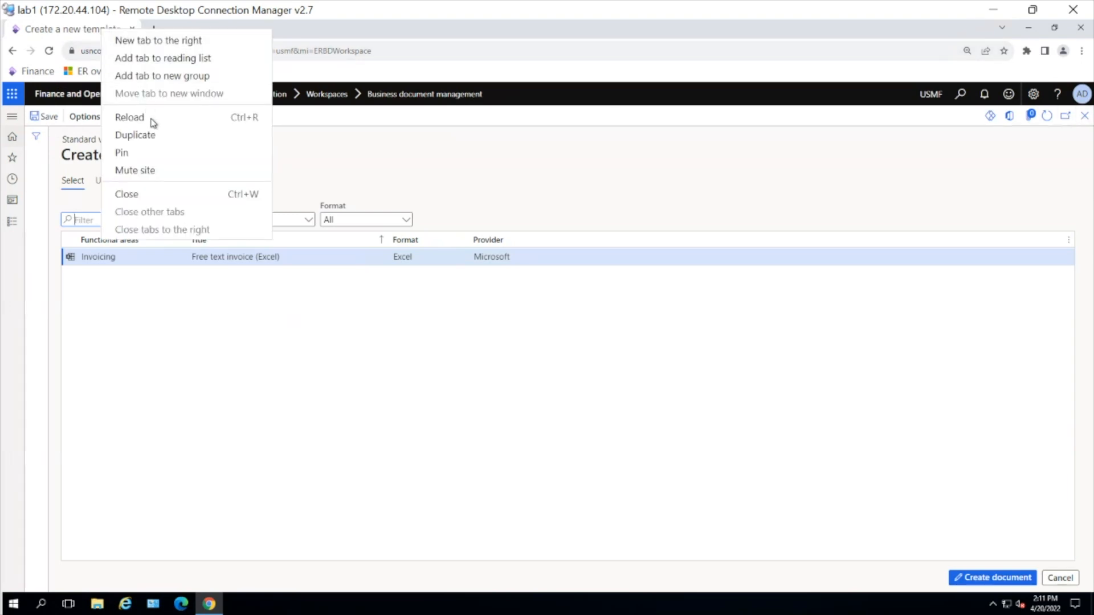
pyautogui.click(135, 135)
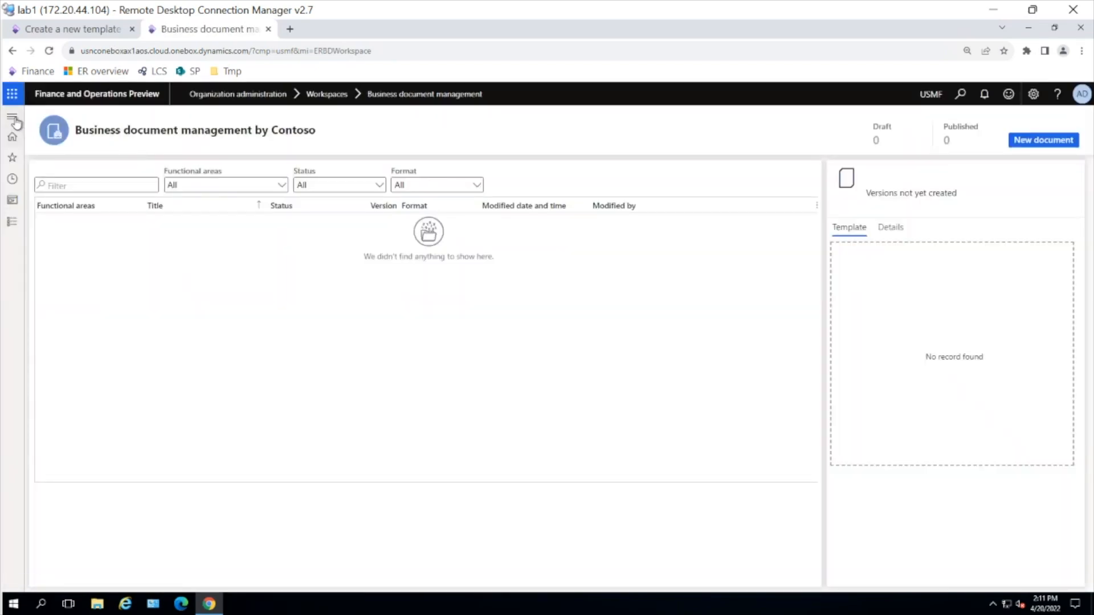
pyautogui.click(12, 115)
pyautogui.click(57, 214)
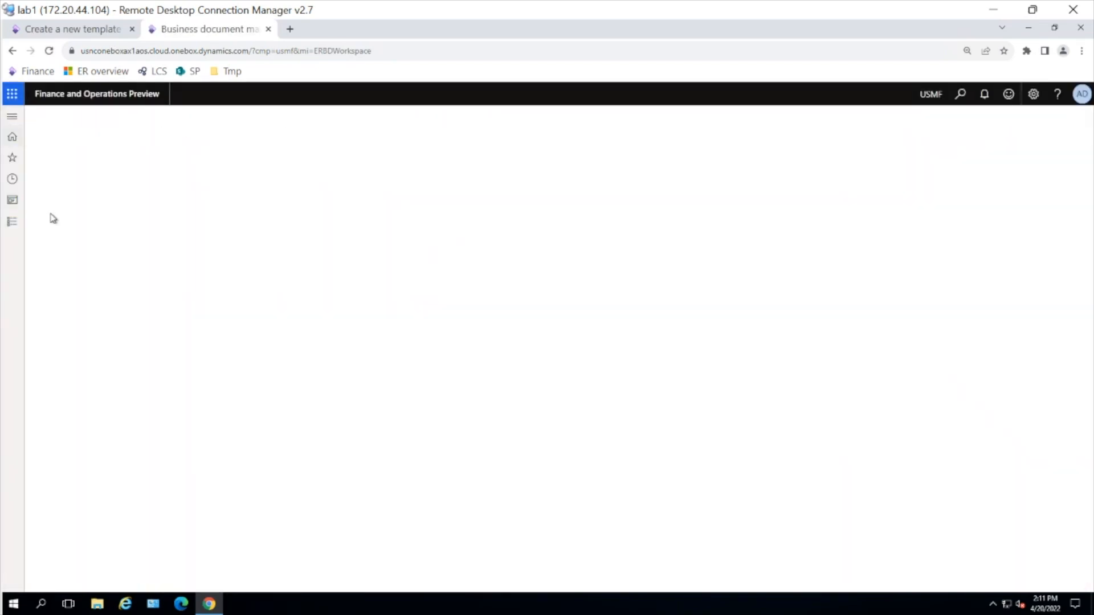
pyautogui.click(56, 177)
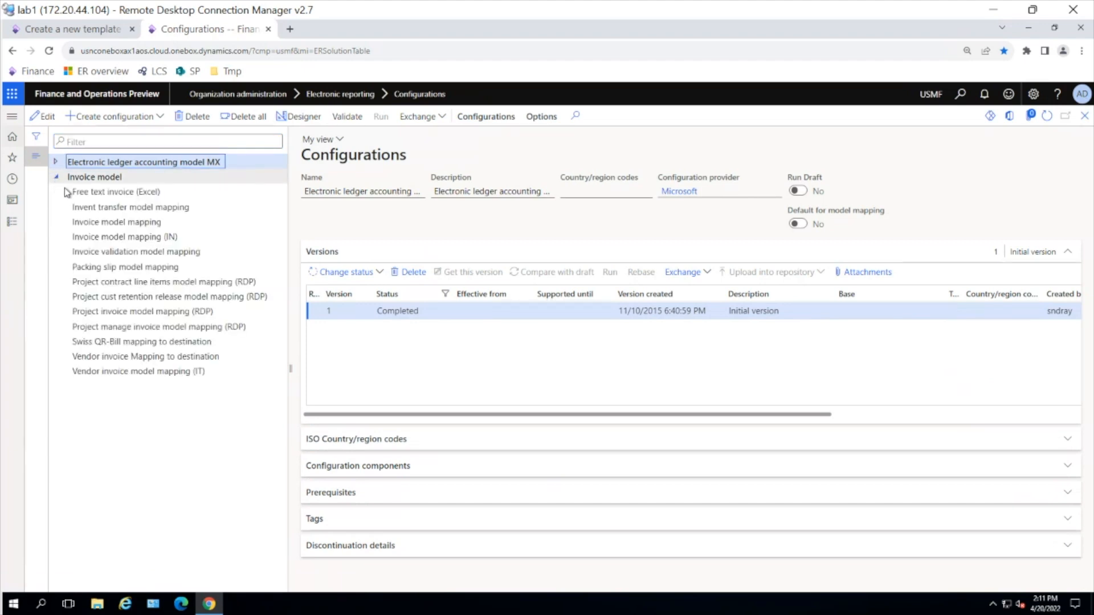
pyautogui.click(97, 193)
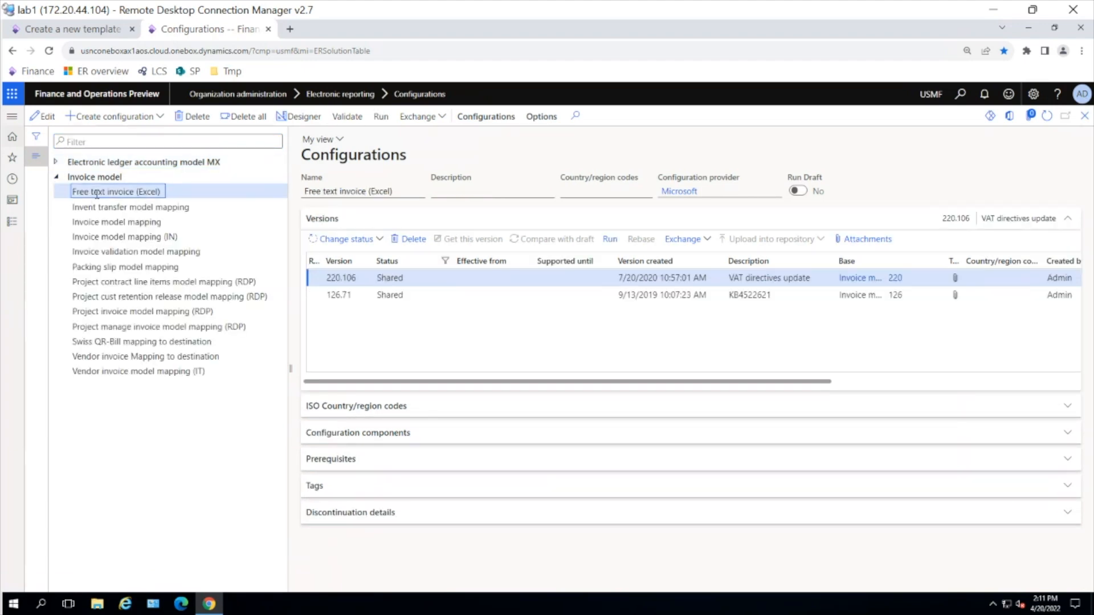
# - Look up the configuration repositories of the Microsoft provider in Electronic reporting and compare them with the new template page
pyautogui.click(8, 121)
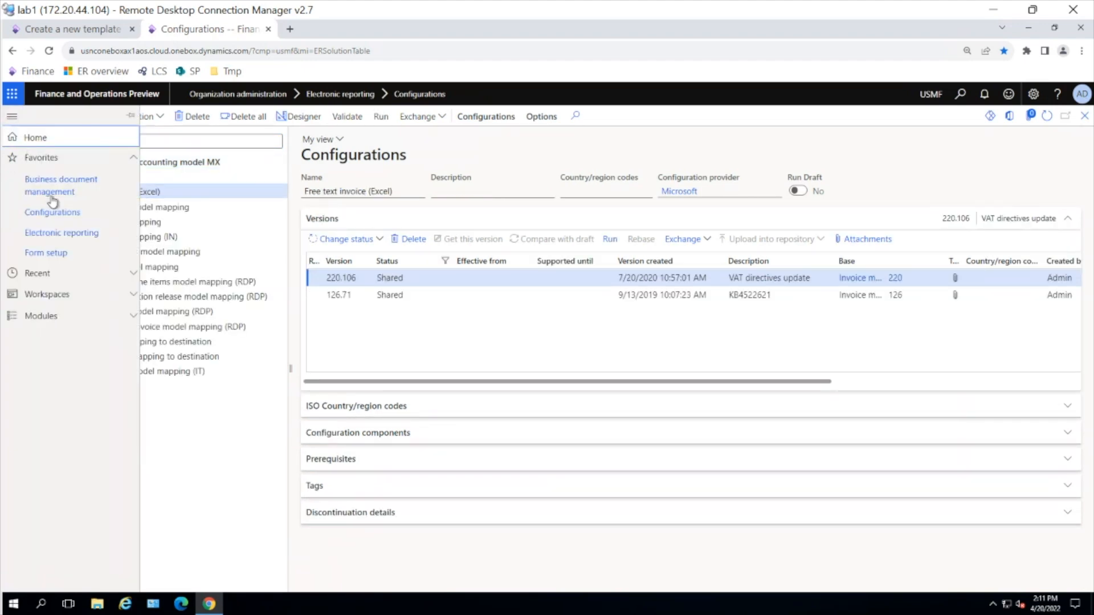
pyautogui.click(60, 235)
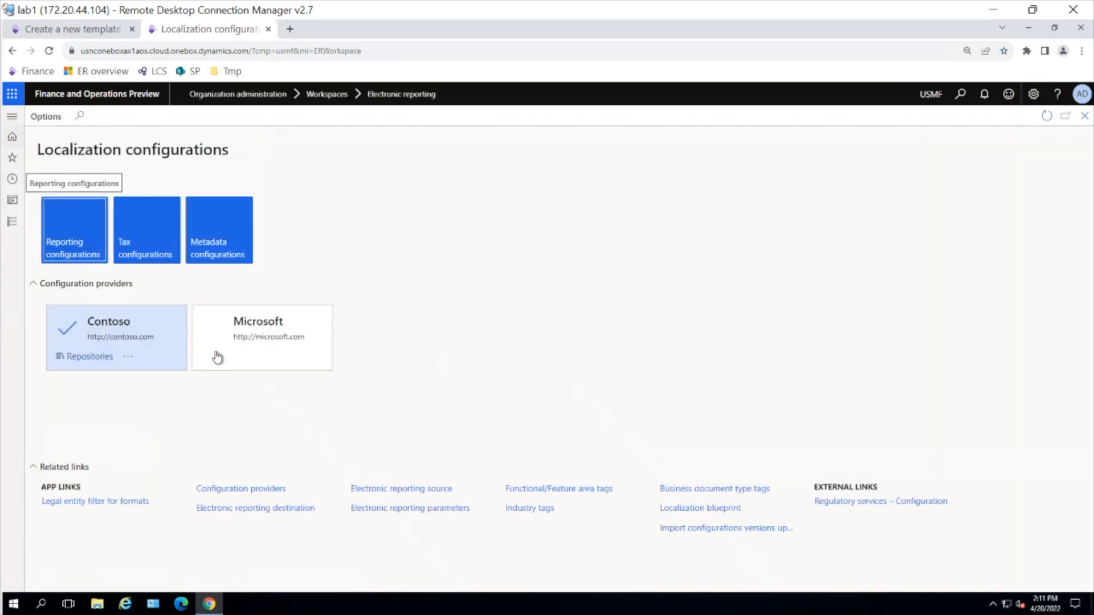
pyautogui.click(233, 364)
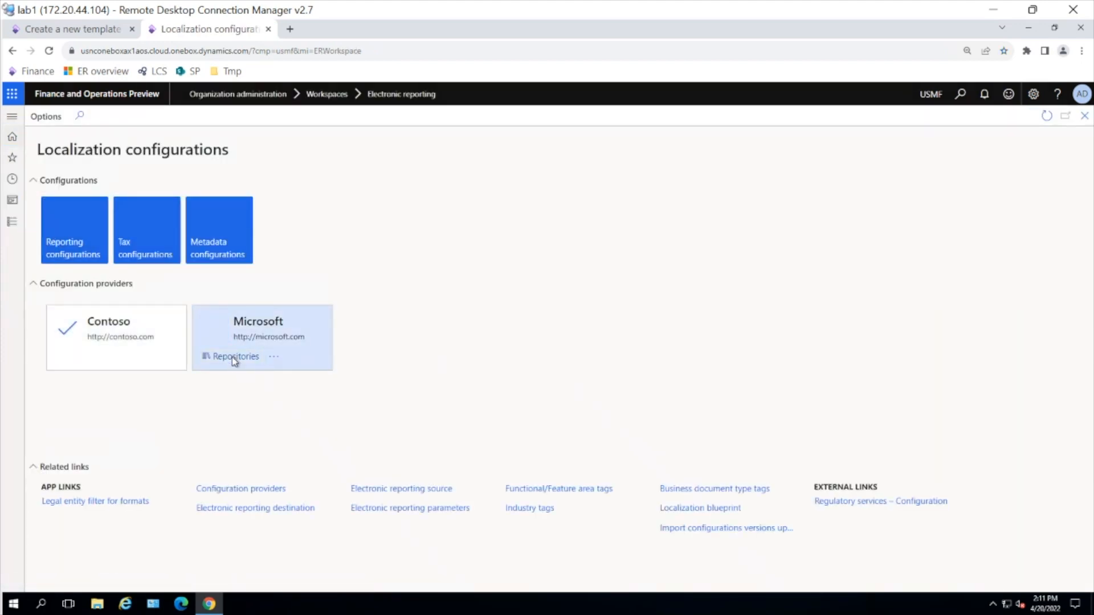
pyautogui.click(231, 357)
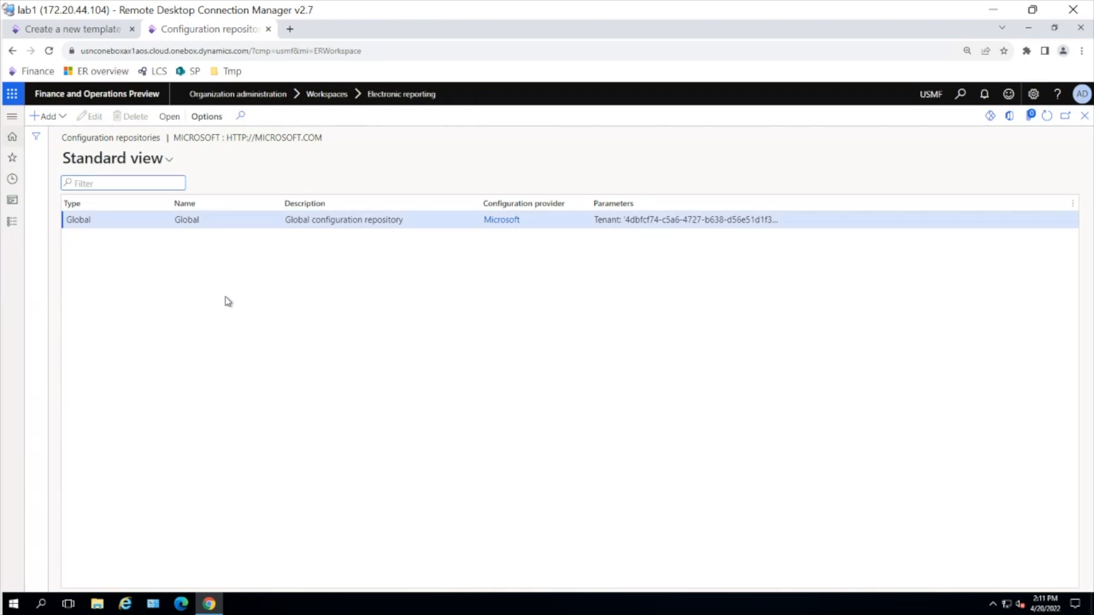
pyautogui.click(98, 30)
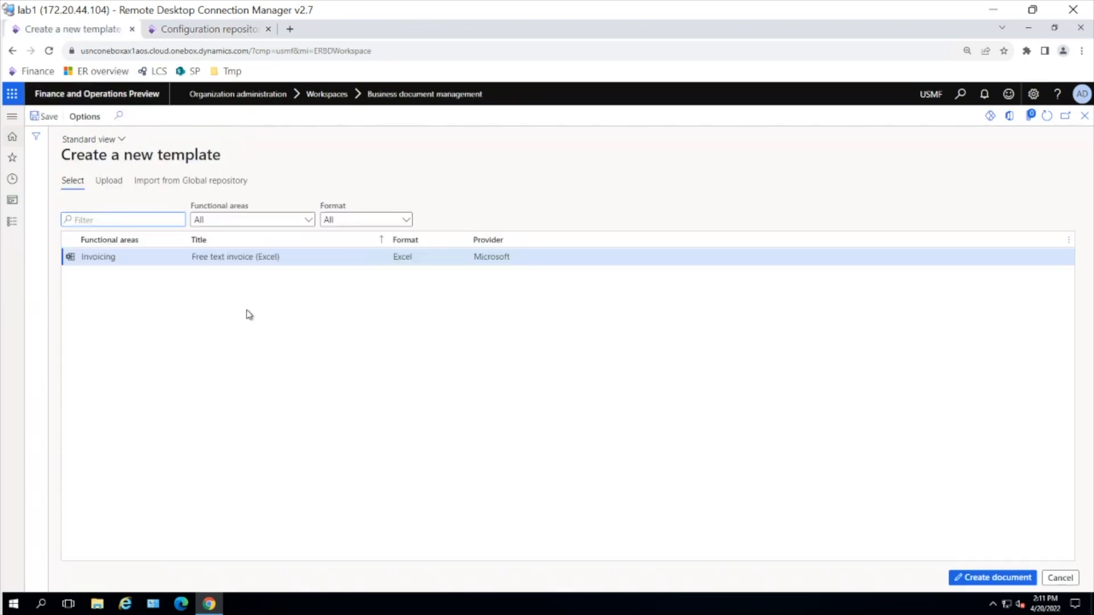
pyautogui.click(207, 30)
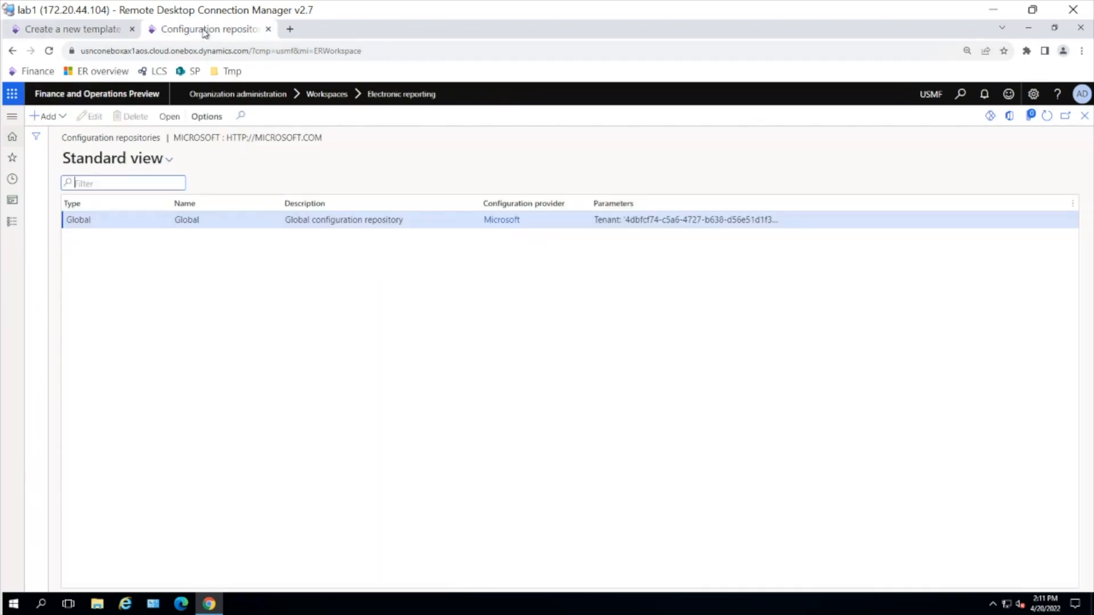
# - Check the report formats available for the original customer invoice in the accounts receivable print management setup
pyautogui.click(12, 118)
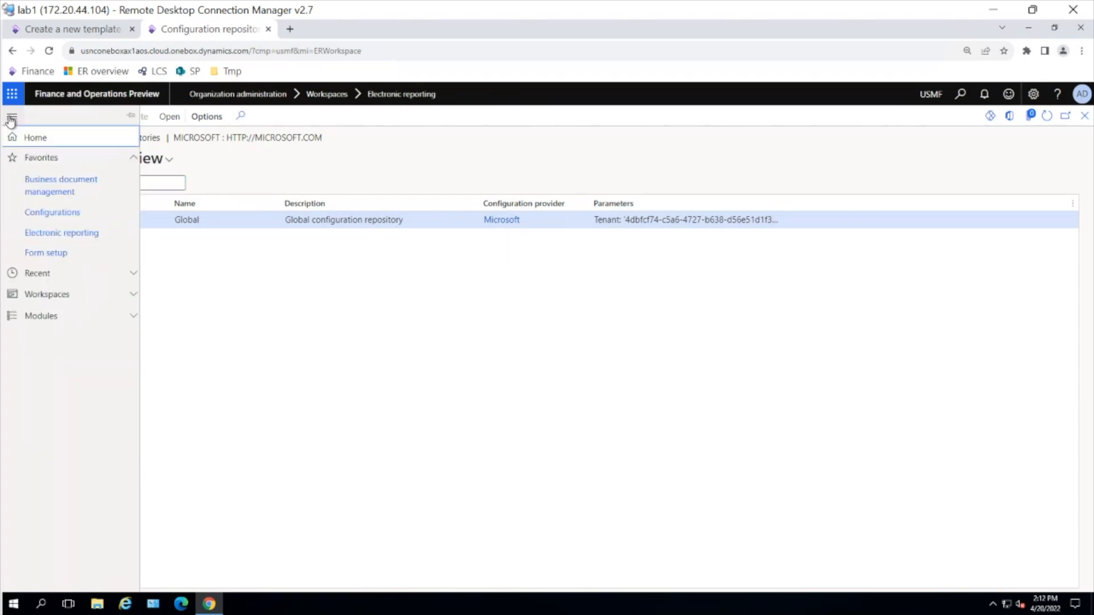
pyautogui.click(53, 255)
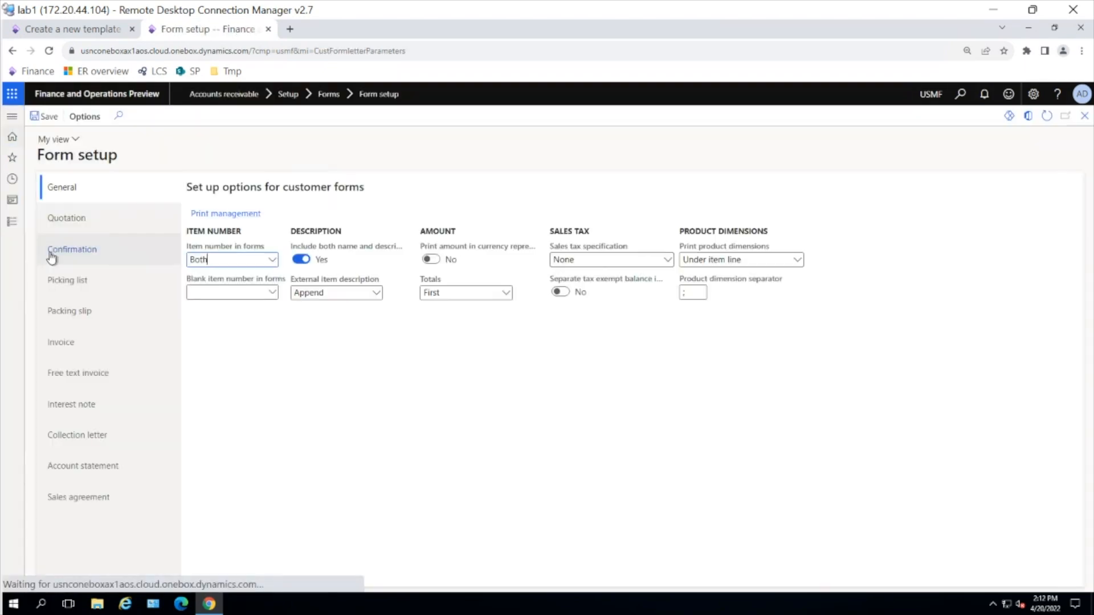
pyautogui.click(221, 213)
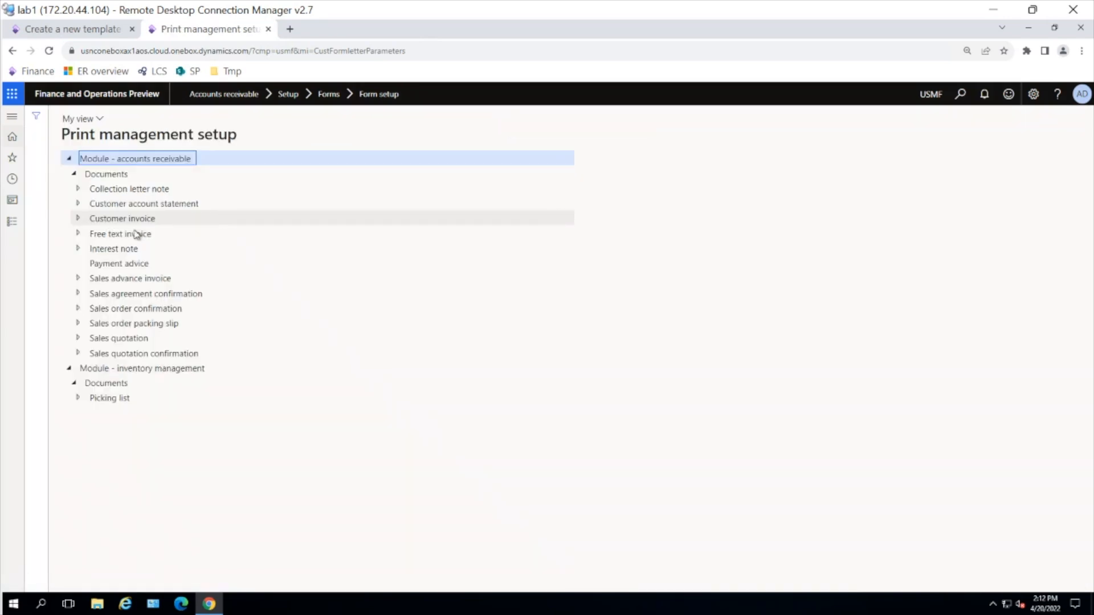
pyautogui.click(79, 219)
pyautogui.click(108, 232)
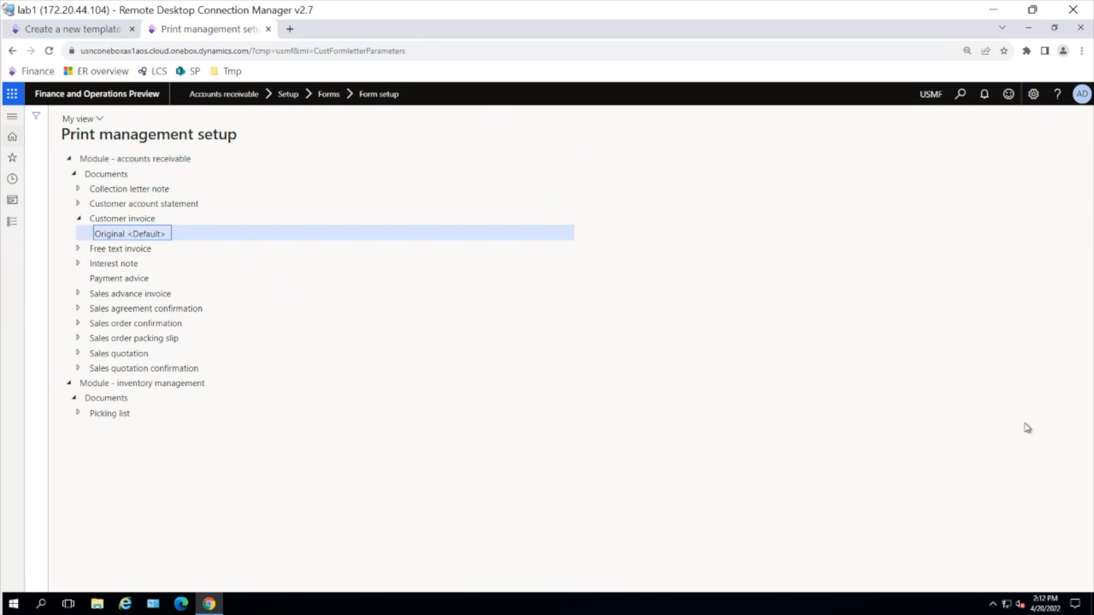
pyautogui.click(1071, 399)
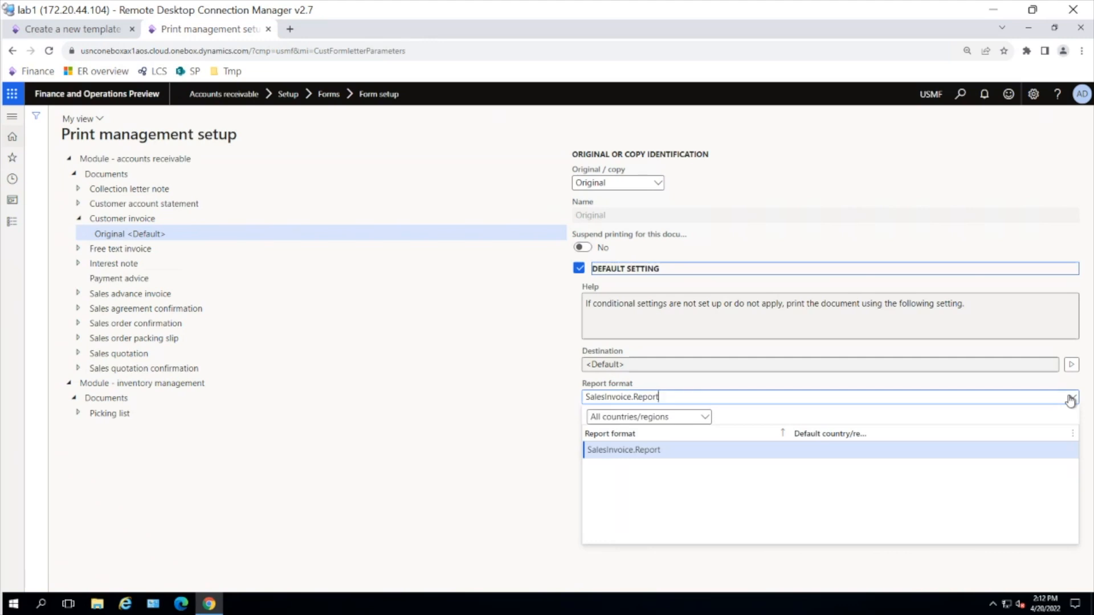
# - Import the latest Sales invoice (Excel) configuration from the Global repository as the basis for the new template
pyautogui.click(81, 31)
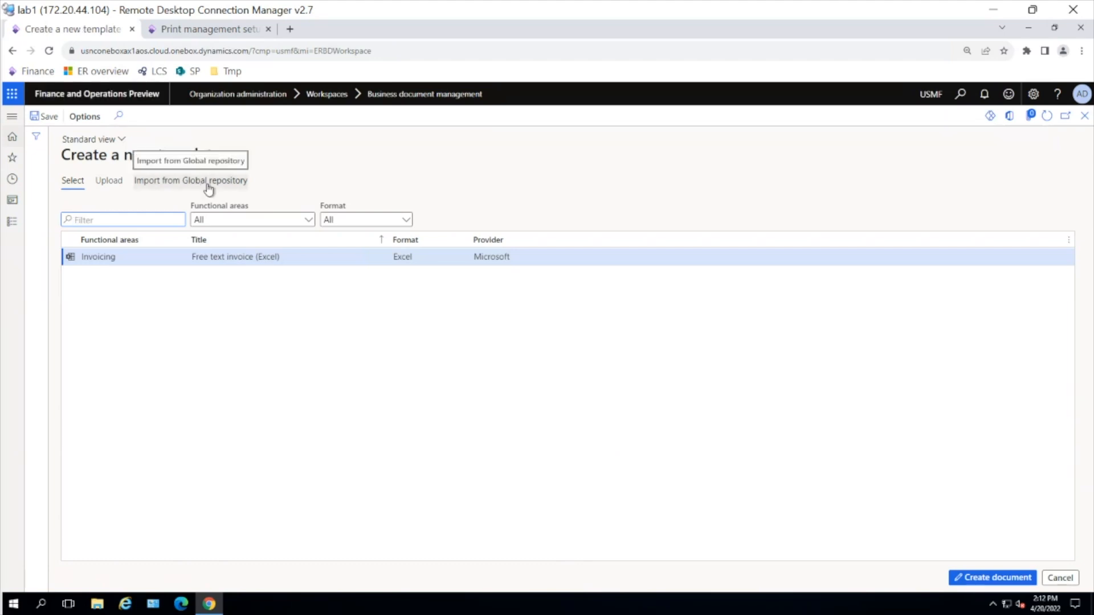
pyautogui.click(182, 182)
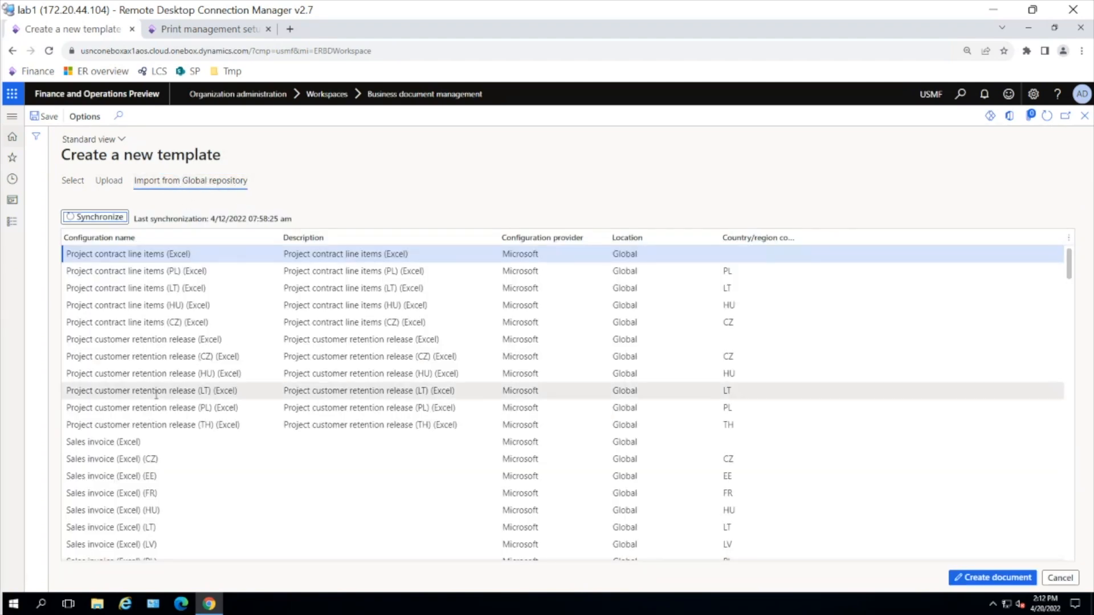
pyautogui.click(111, 442)
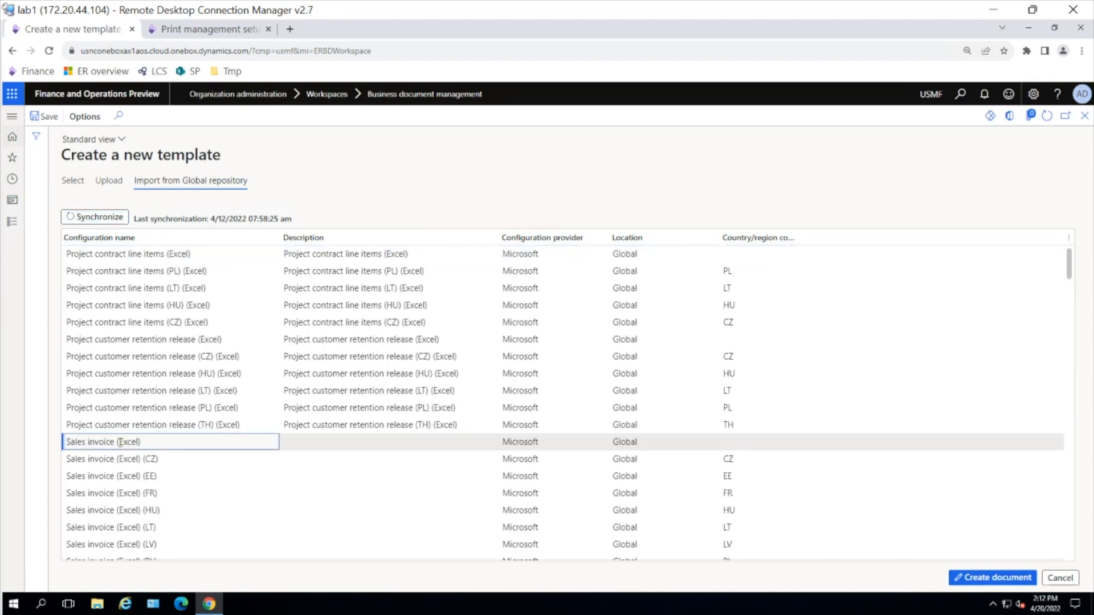
pyautogui.click(984, 579)
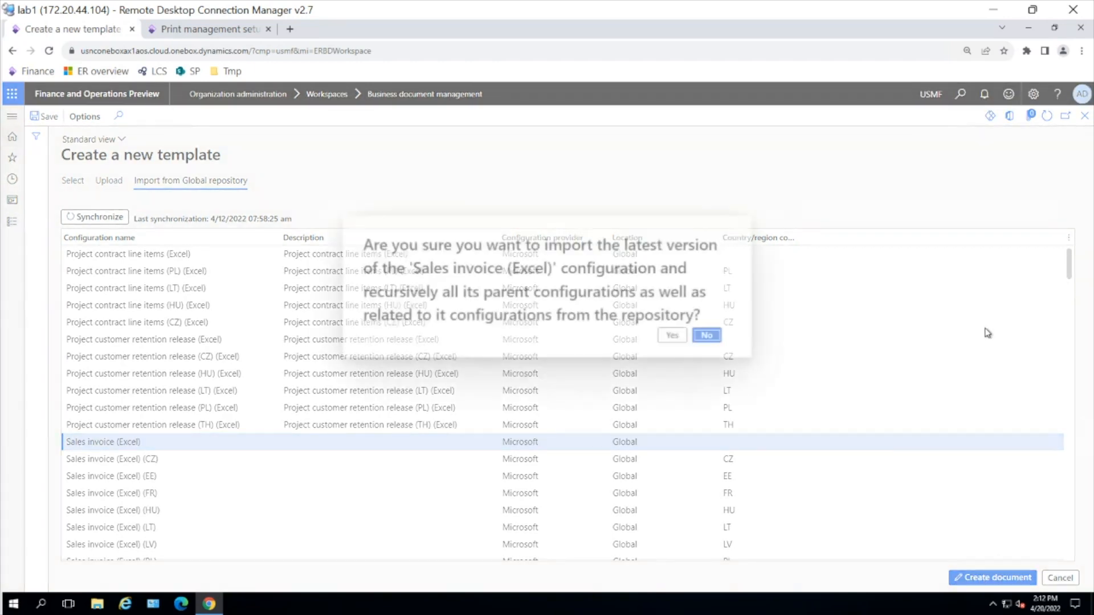
pyautogui.click(673, 336)
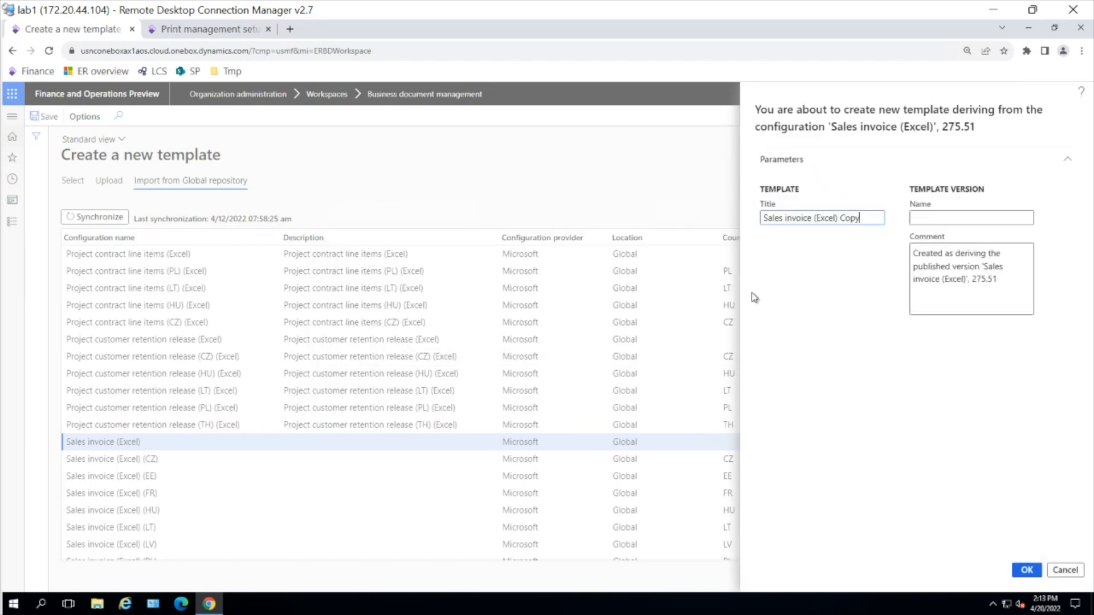
# - Create the derived template, replacing "Copy" in its title with the person's first name, and view the start of the Invoice sheet
pyautogui.doubleClick(846, 218)
pyautogui.write('Phyllis')
pyautogui.click(1025, 571)
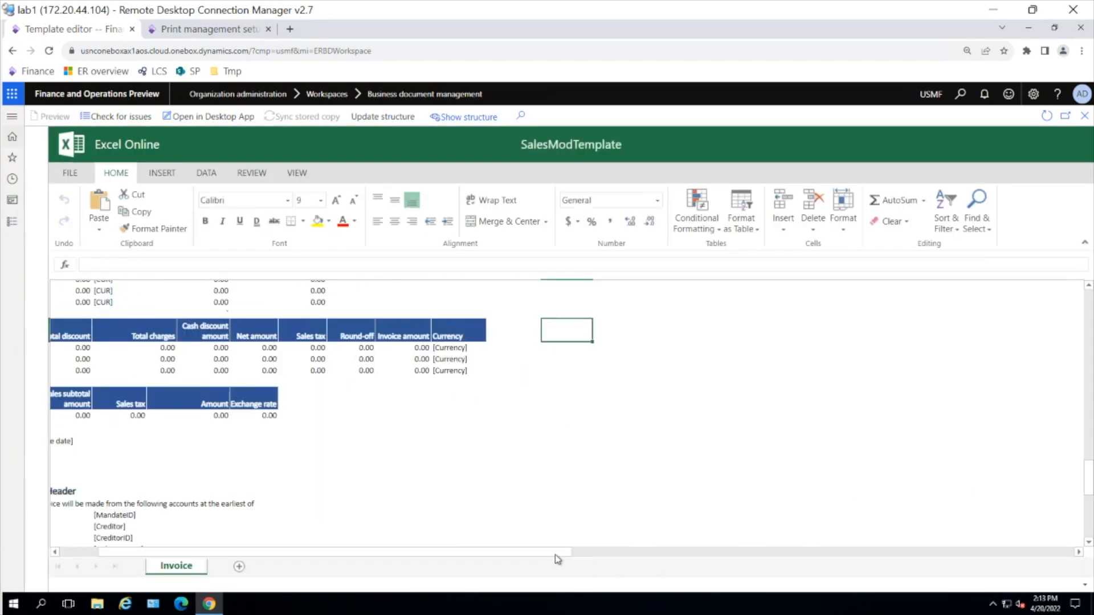
pyautogui.moveTo(555, 553); pyautogui.dragTo(300, 540)
pyautogui.scroll(15, 365, 438)
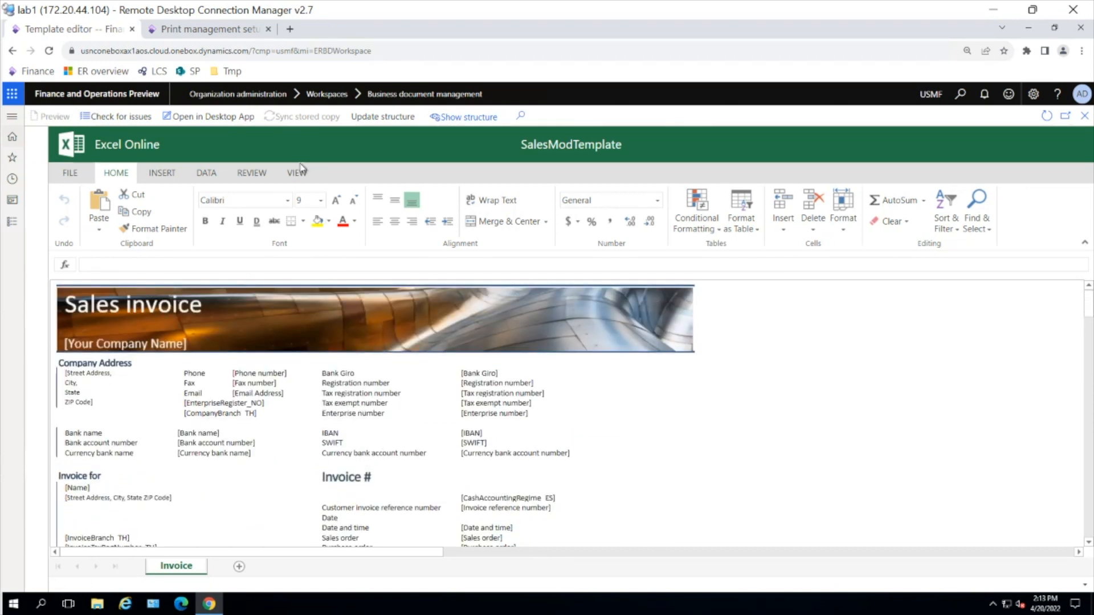
# - Reload print management and set the original customer invoice's report format to the newly created Sales invoice (Excel) template
pyautogui.click(190, 30)
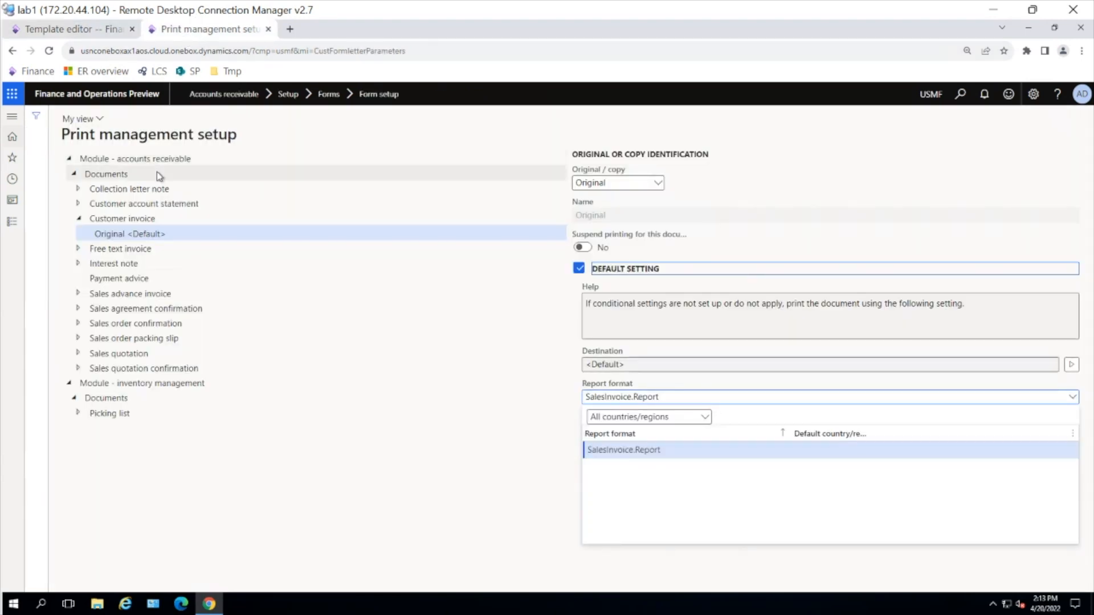
pyautogui.press('F5')
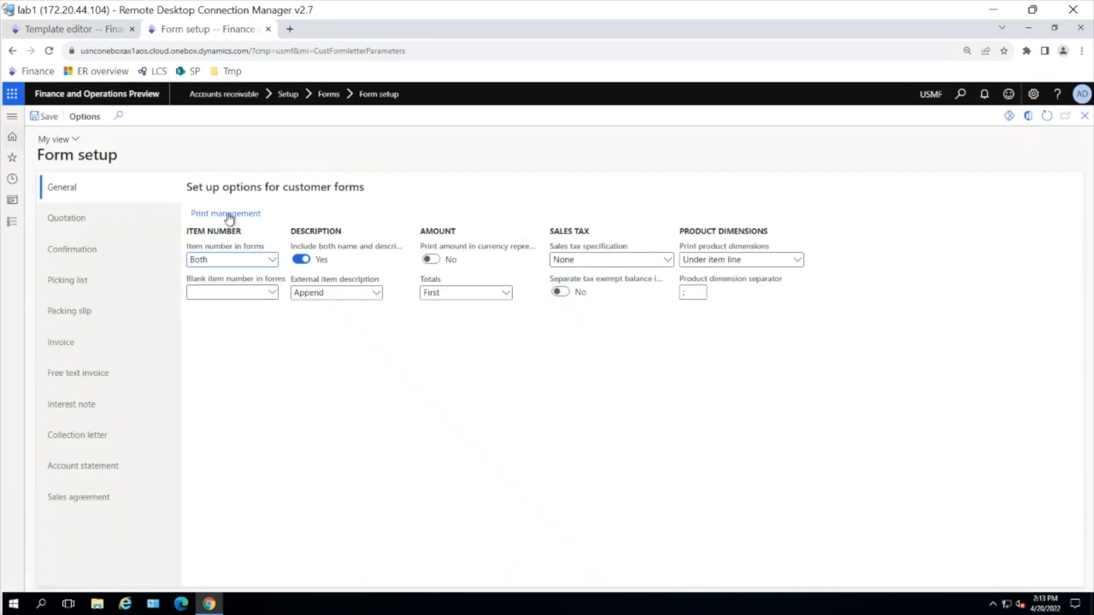
pyautogui.click(227, 215)
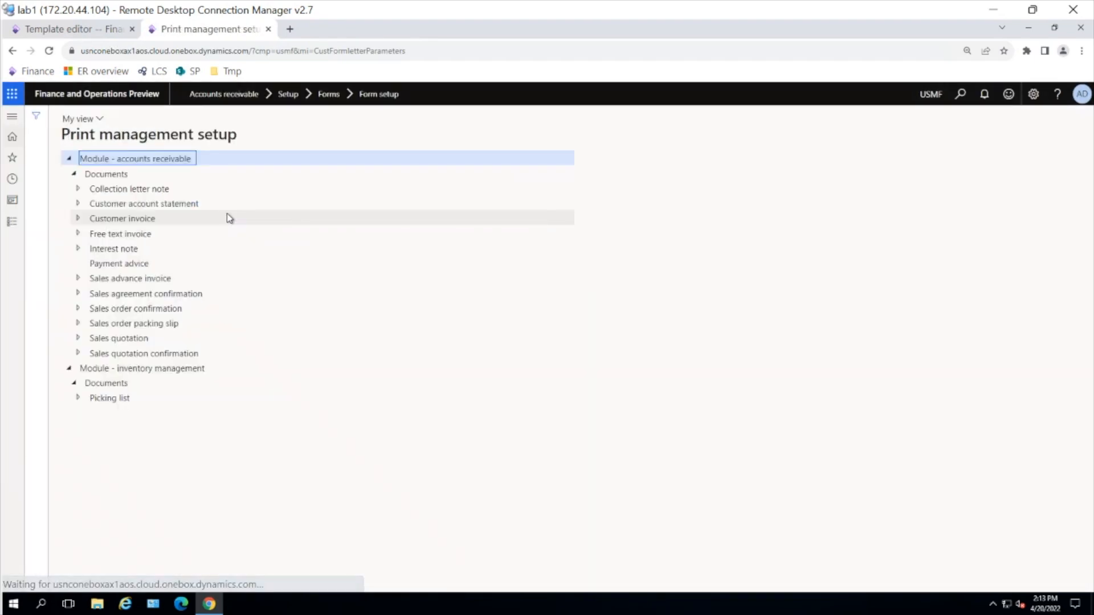
pyautogui.click(80, 221)
pyautogui.click(145, 234)
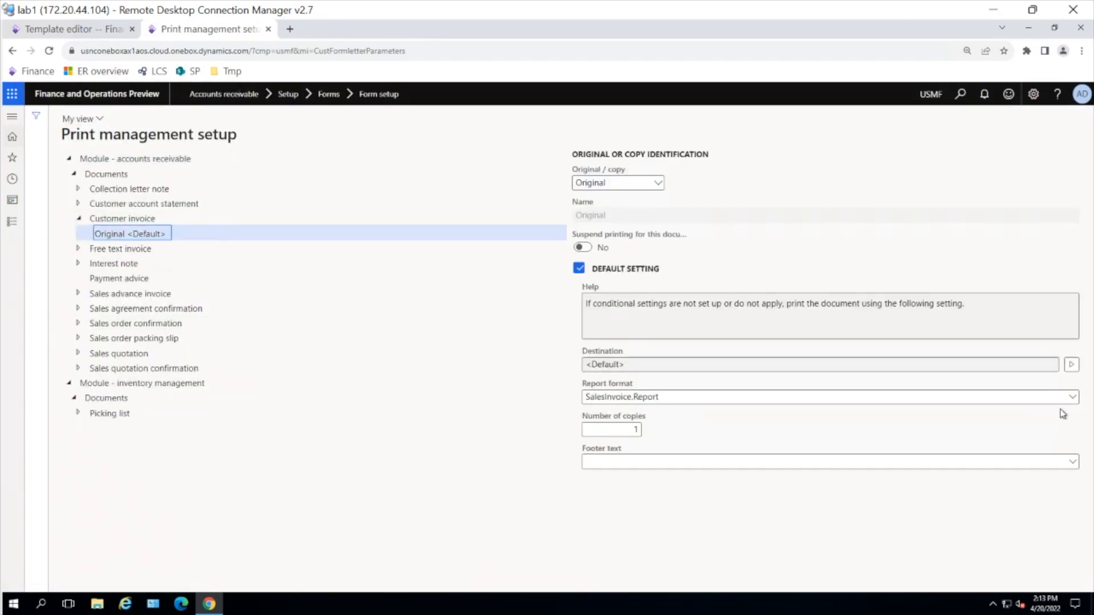
pyautogui.click(1073, 397)
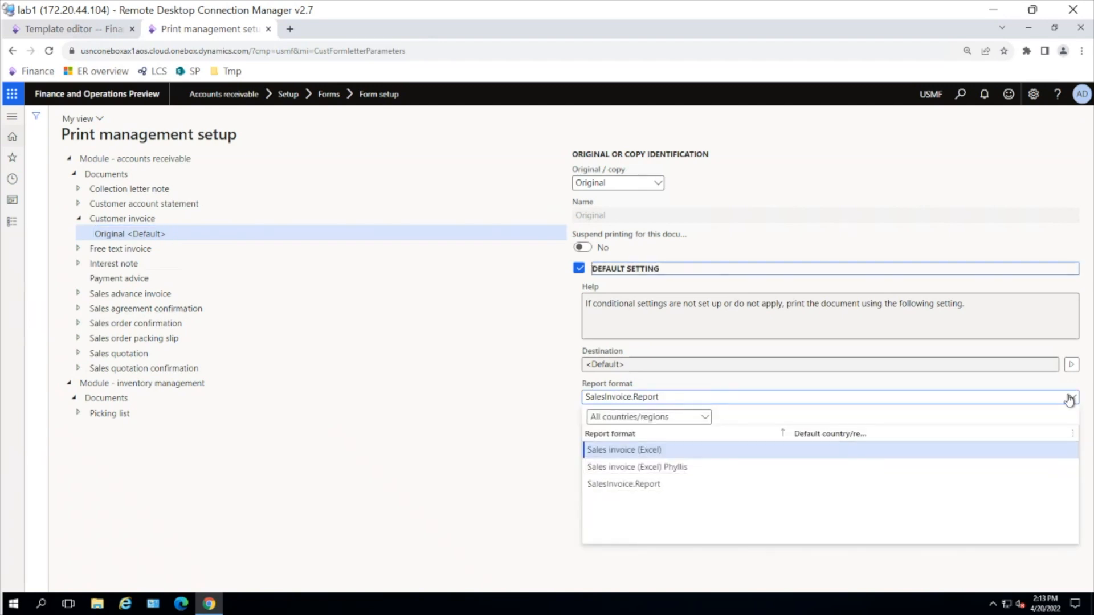
pyautogui.click(696, 466)
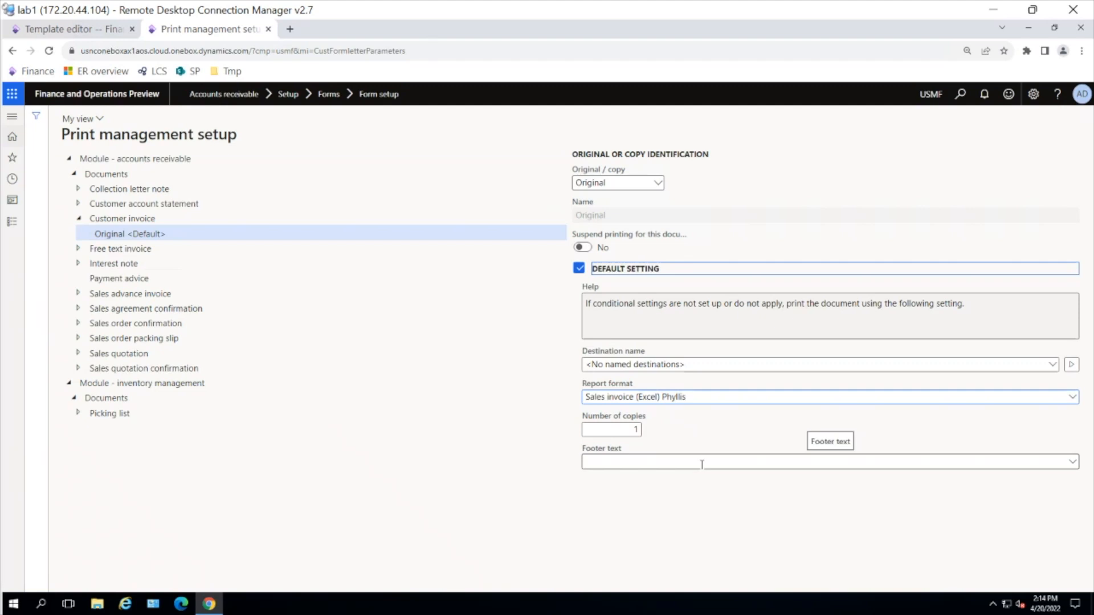
pyautogui.press('Tab')
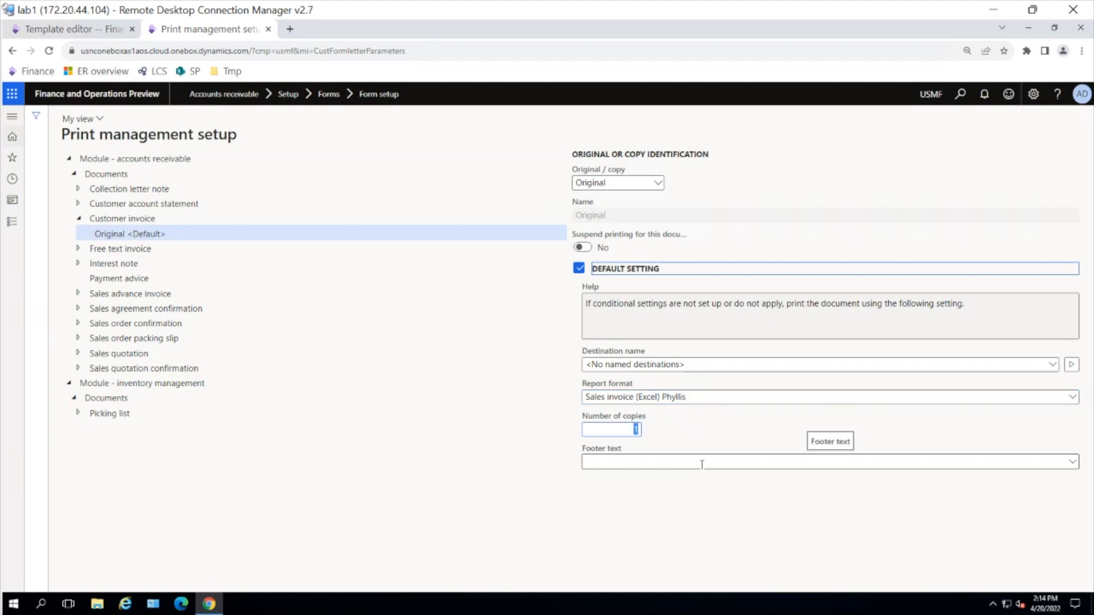
# - Return to the sales invoice template editor and close it to get back to the business document management workspace
pyautogui.click(69, 29)
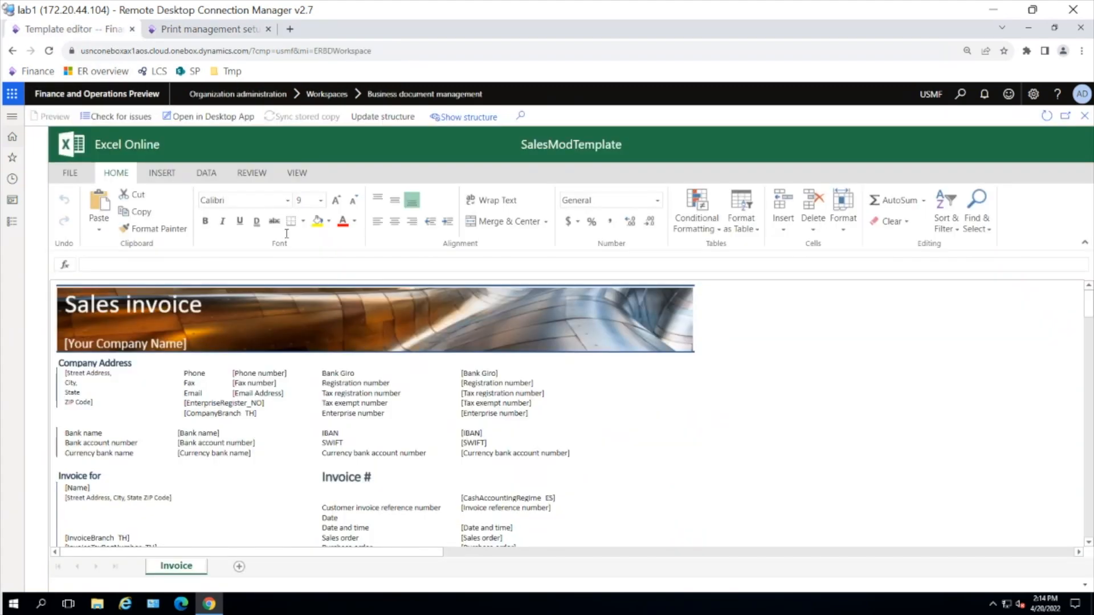
pyautogui.click(1085, 117)
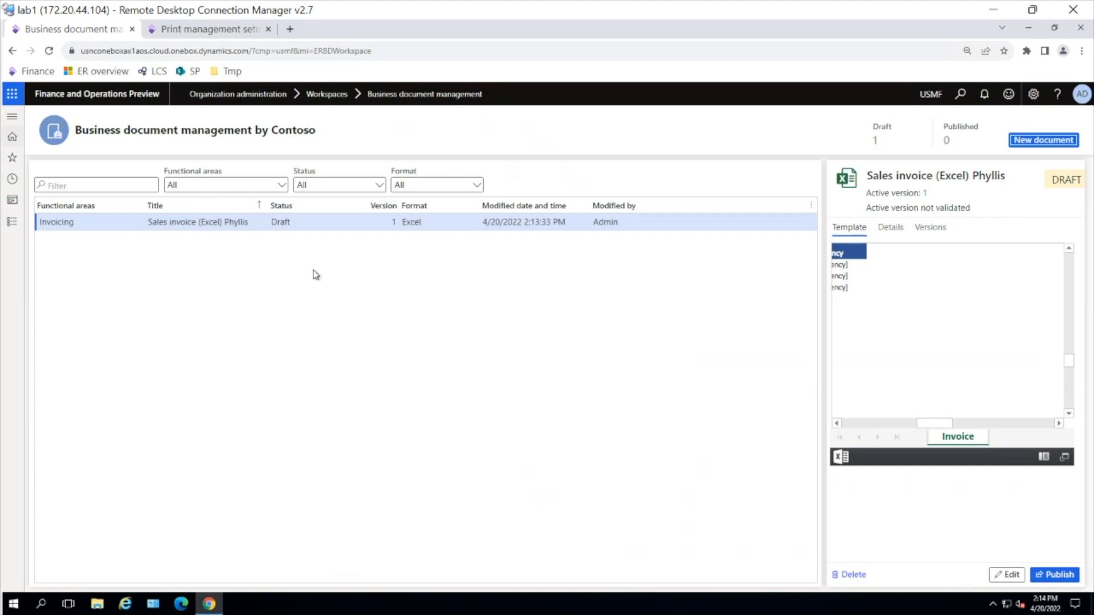
# - Switch to the lab2 environment and check the report format of the original free text invoice in the accounts receivable print management setup
pyautogui.moveTo(2, 184)
pyautogui.click(41, 50)
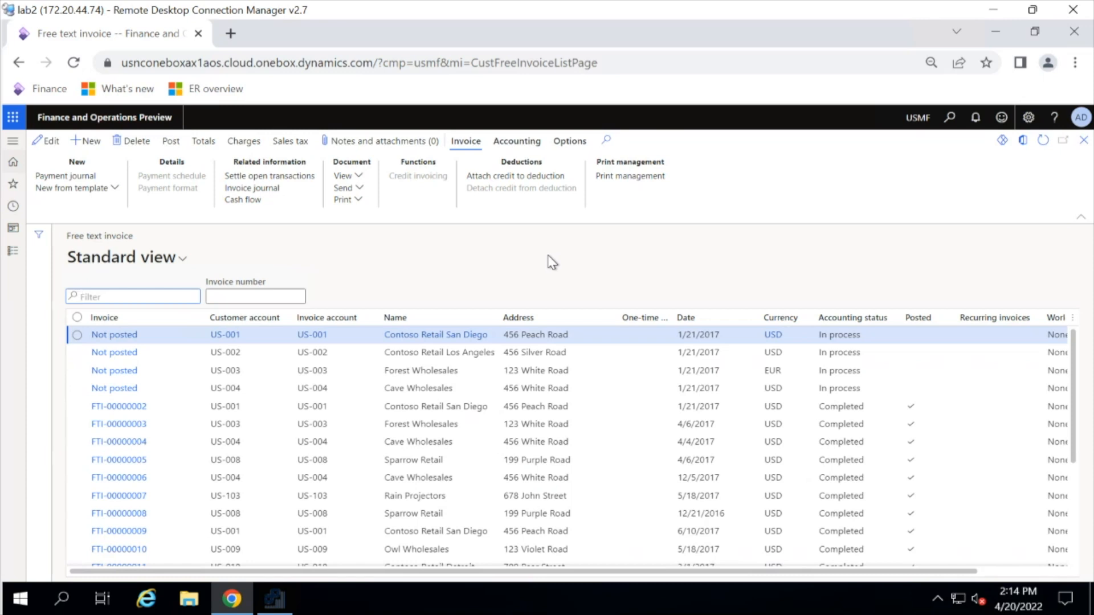
pyautogui.click(642, 181)
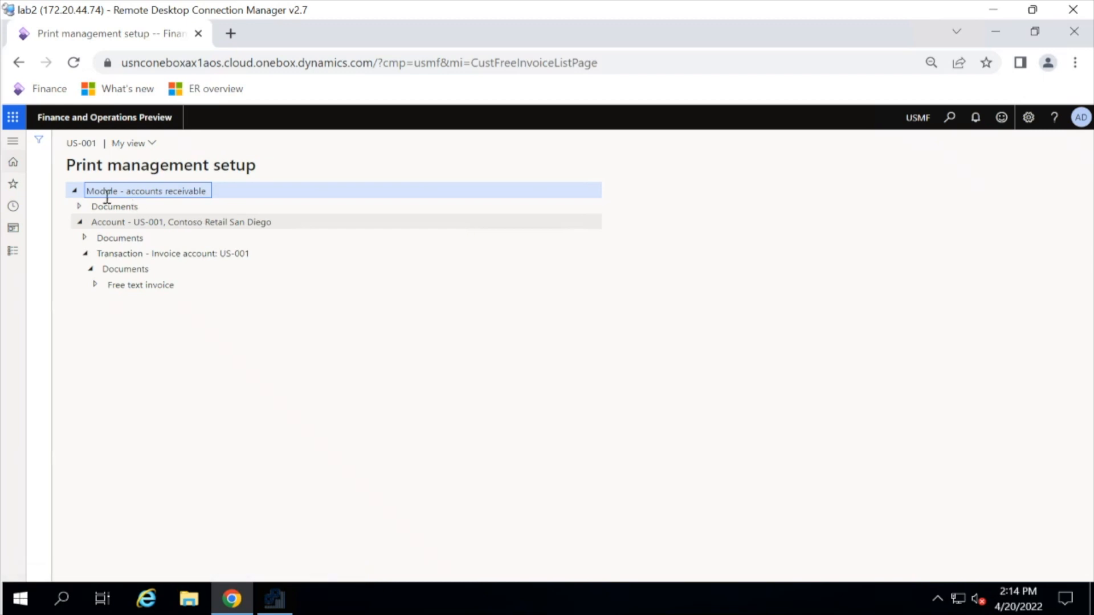
pyautogui.click(79, 206)
pyautogui.click(85, 222)
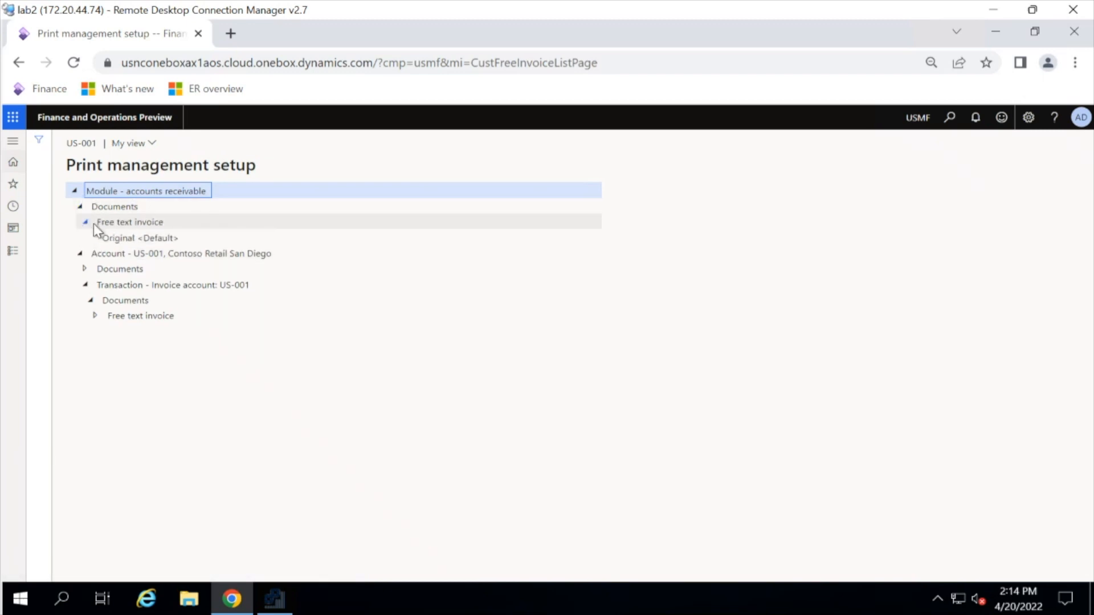
pyautogui.click(132, 235)
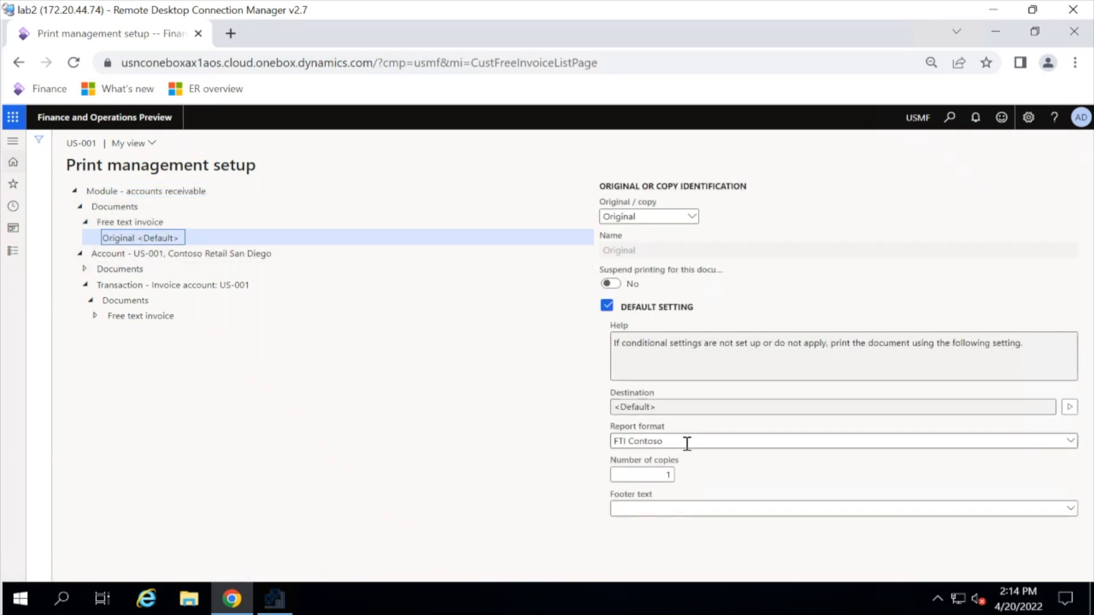
pyautogui.click(687, 443)
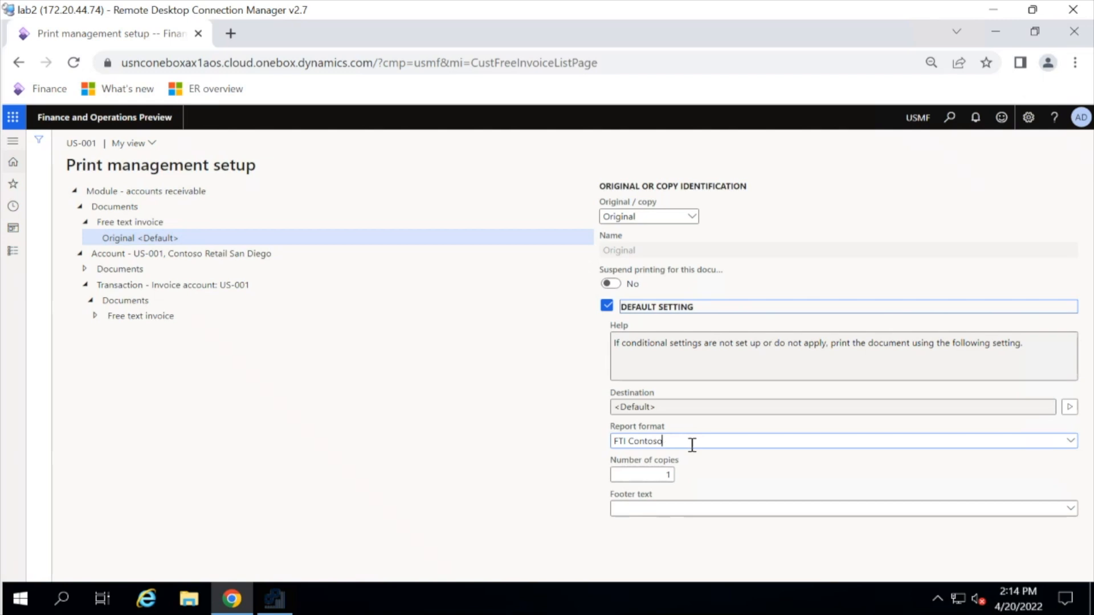
pyautogui.press('Escape')
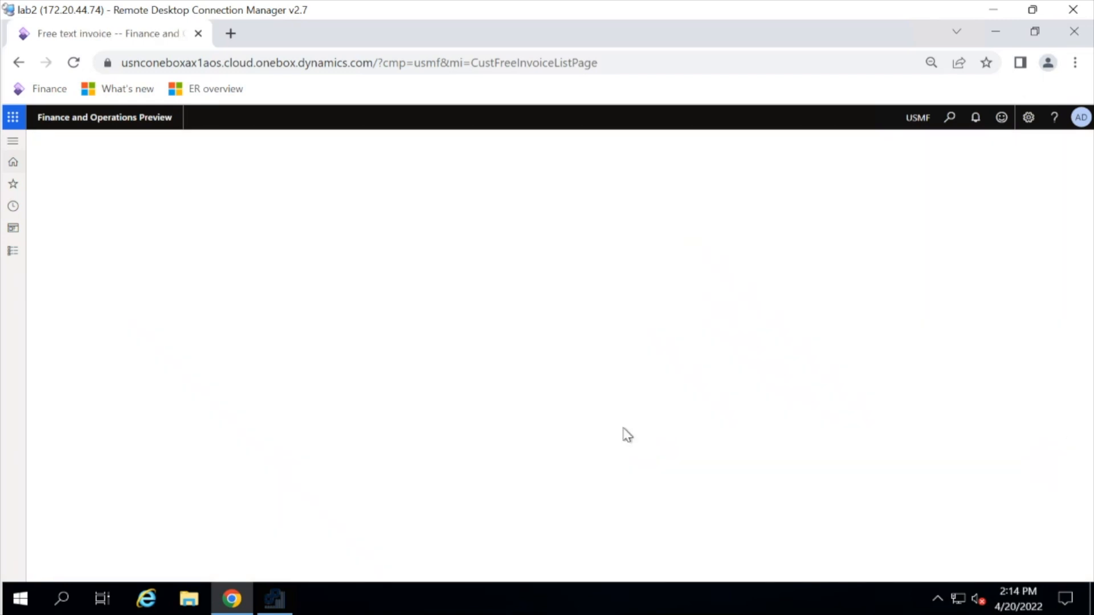
# - Open the first unposted free text invoice for Contoso Retail San Diego and print the selected invoice
pyautogui.click(129, 337)
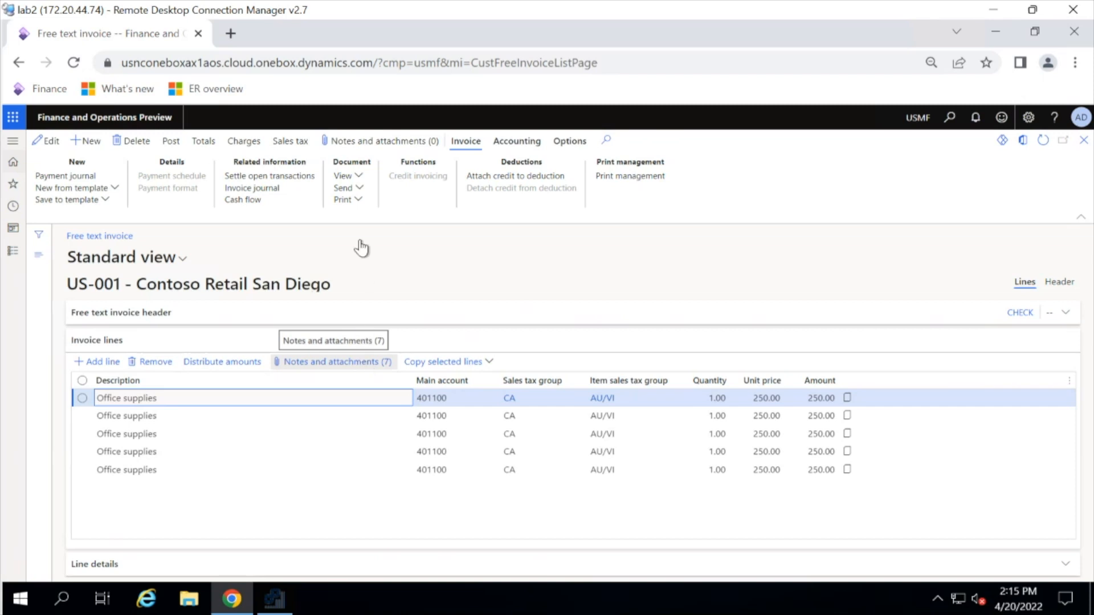
pyautogui.click(349, 200)
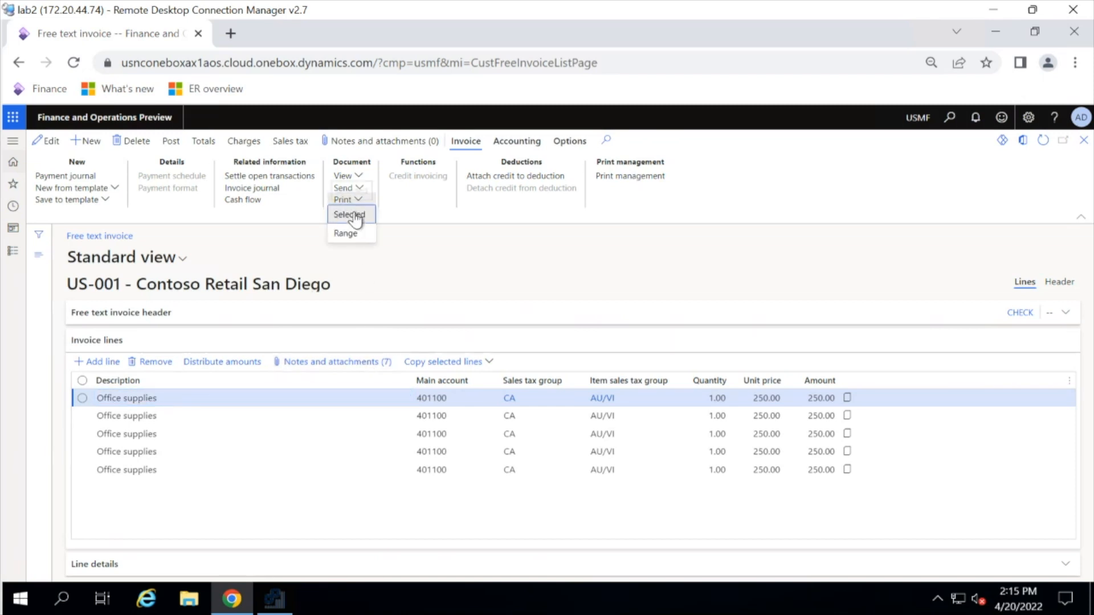
pyautogui.click(357, 220)
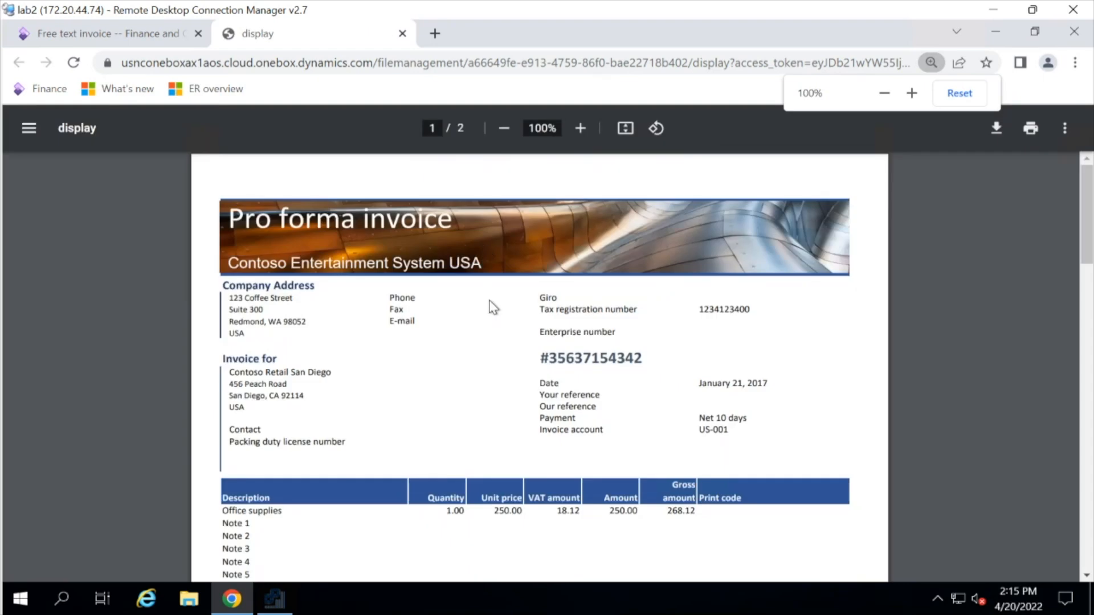
# - Examine how the invoice lines and their notes split across the pages of the pro forma invoice, and close the preview
pyautogui.scroll(-3, 489, 285)
pyautogui.scroll(-5, 491, 310)
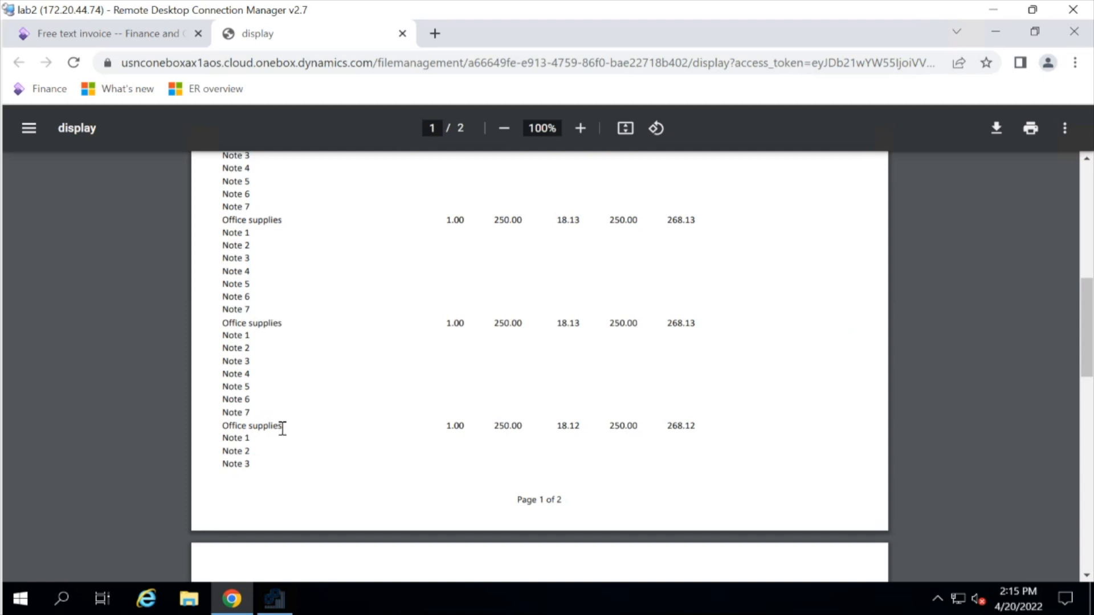
pyautogui.scroll(-10, 250, 426)
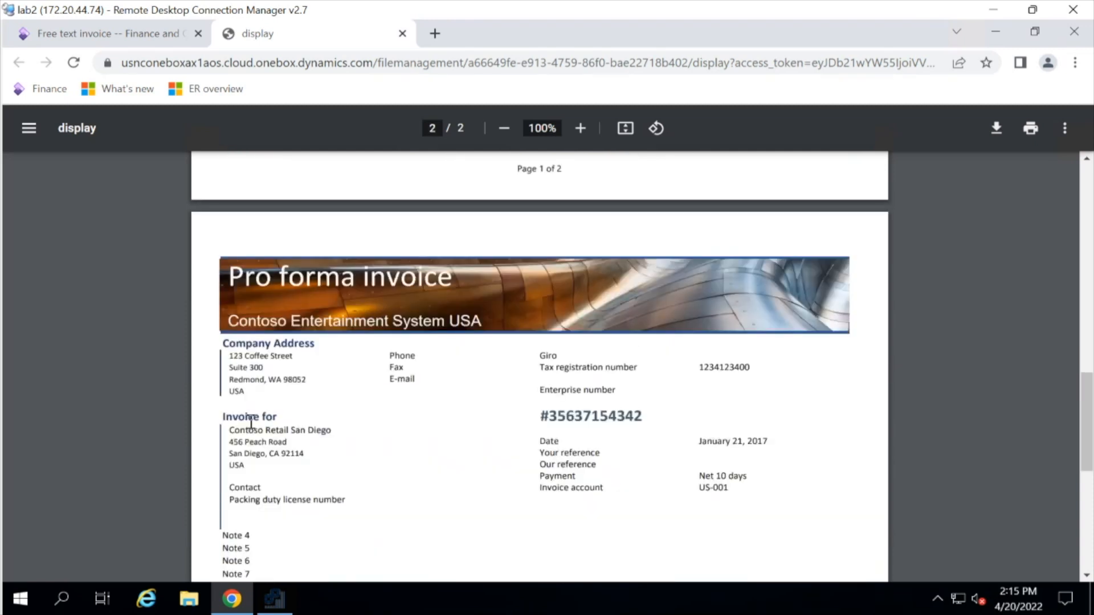
pyautogui.scroll(2, 251, 422)
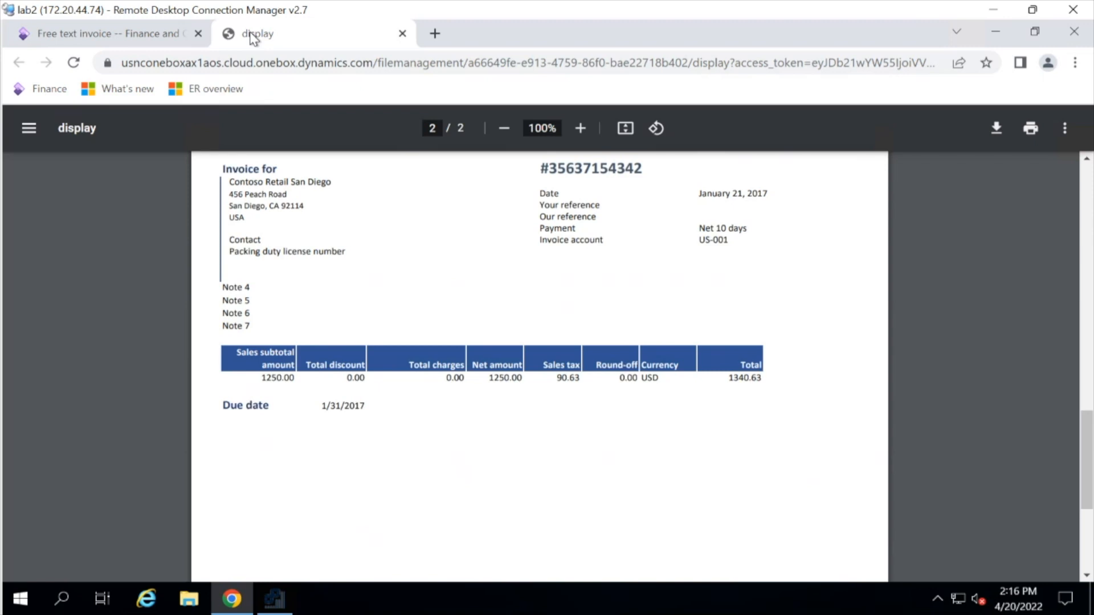
pyautogui.click(403, 34)
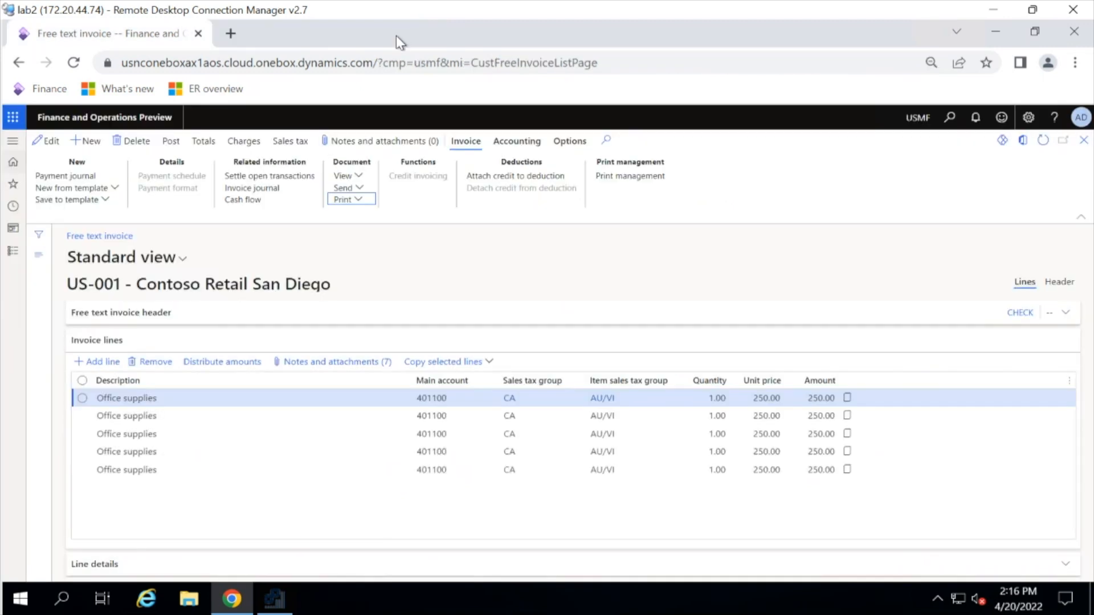
# - In a duplicate browser tab, open the FTI Contoso format under Free text invoice (Excel) from Configurations in the format designer
pyautogui.rightClick(163, 35)
pyautogui.click(212, 153)
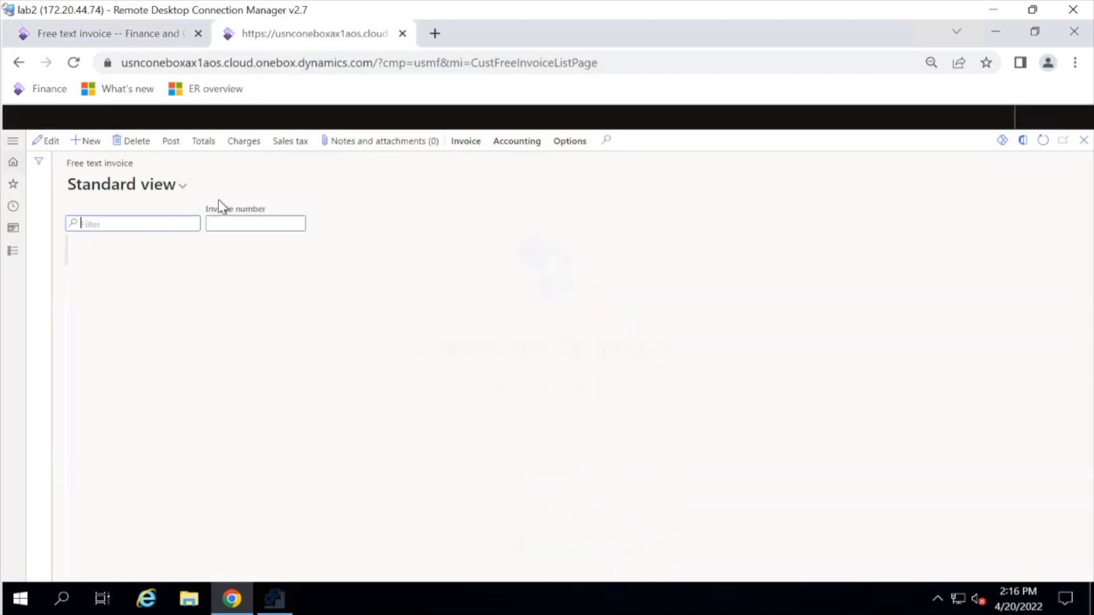
pyautogui.click(11, 142)
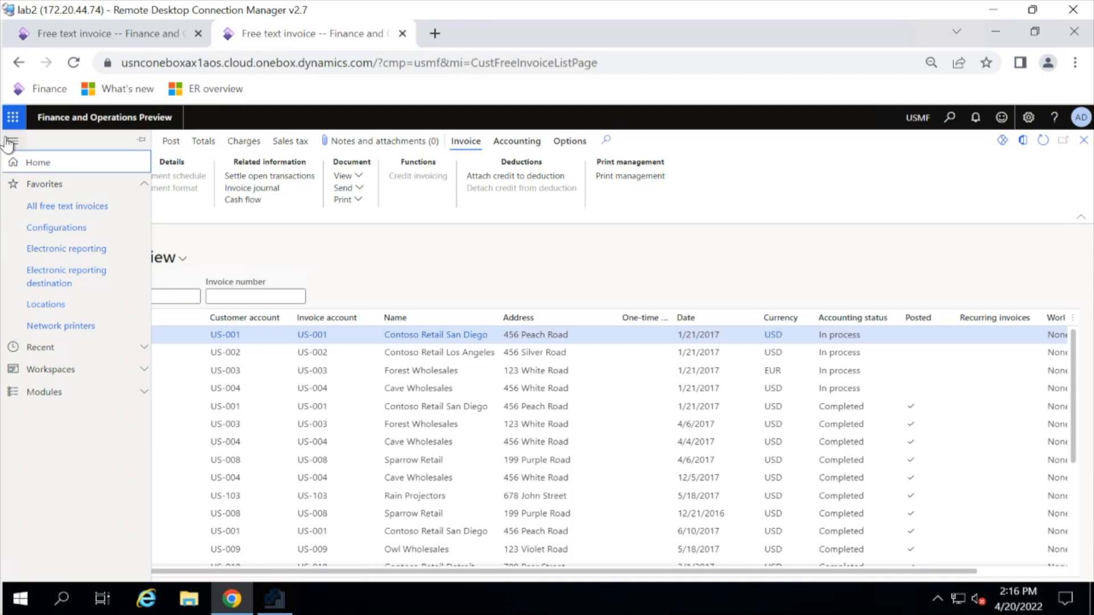
pyautogui.click(64, 227)
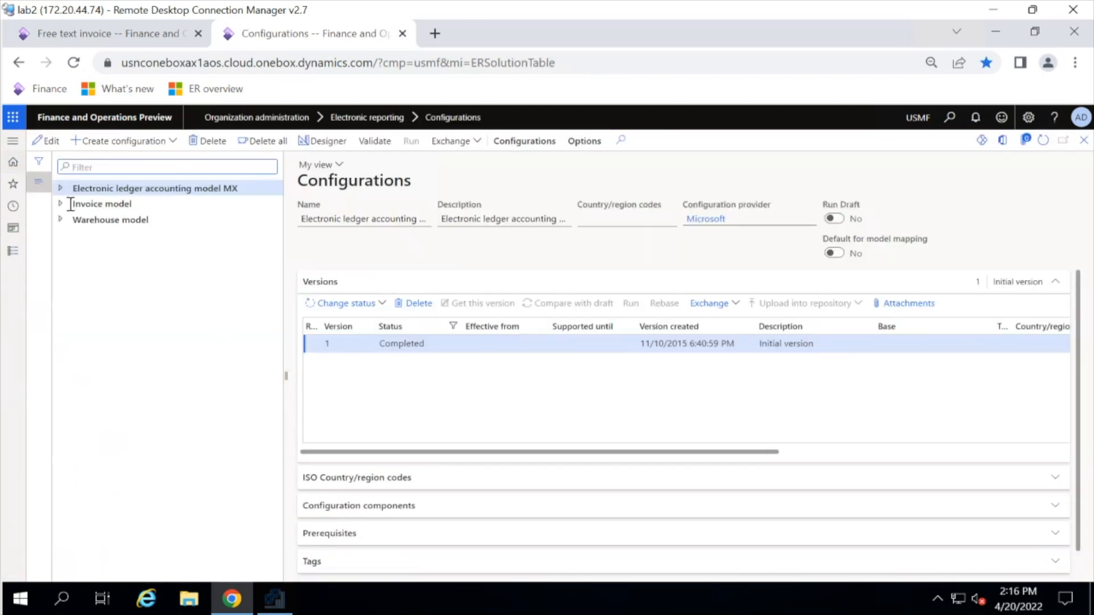
pyautogui.click(60, 204)
pyautogui.click(67, 219)
pyautogui.click(91, 235)
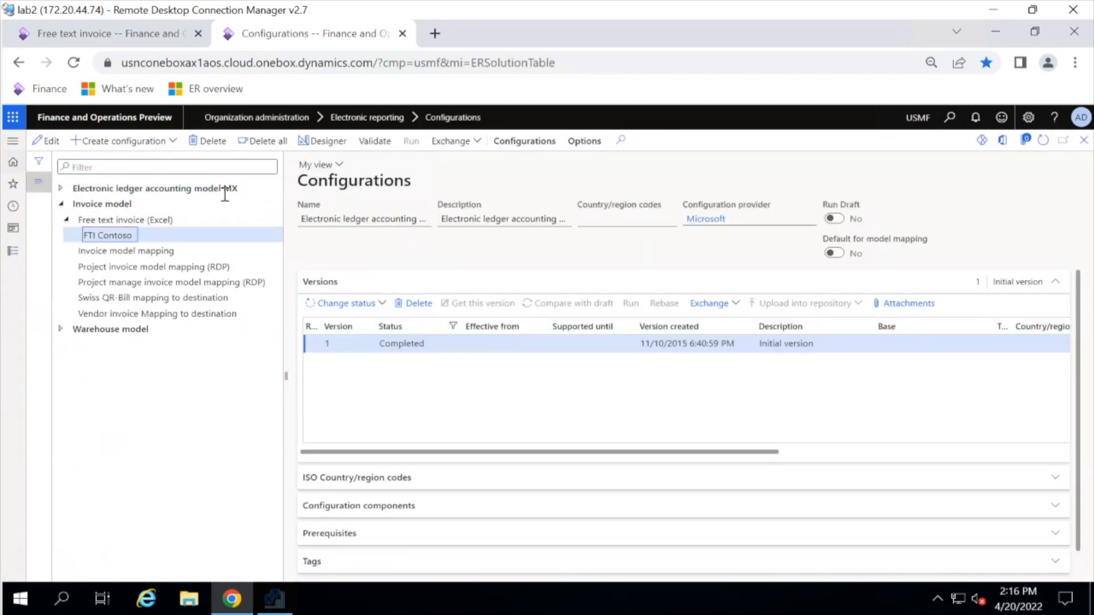
pyautogui.click(336, 141)
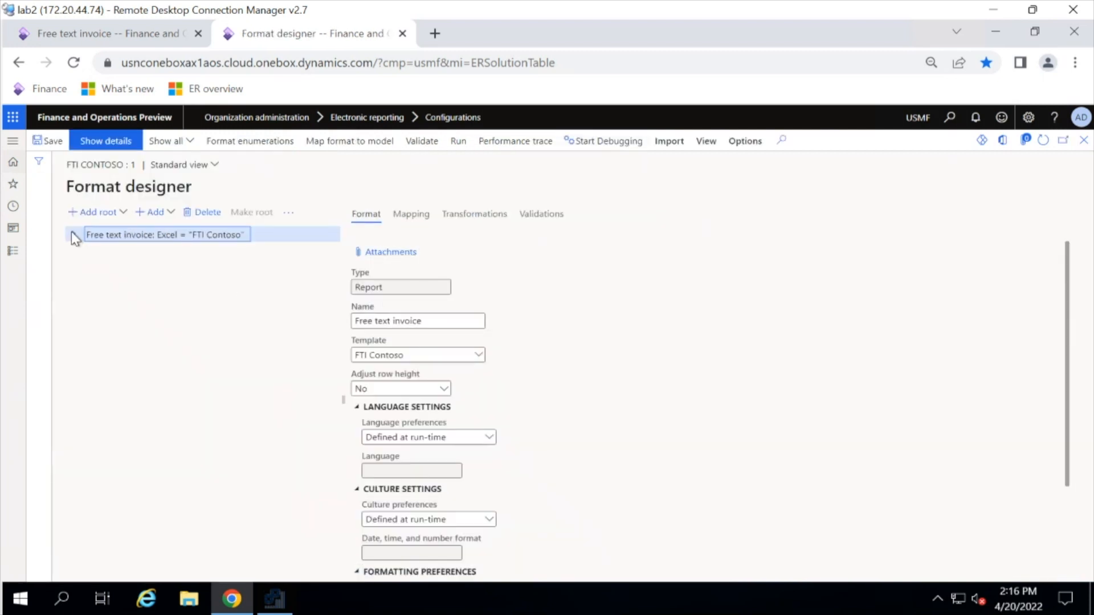
# - Expand the Invoice sheet, inspect the Header and NoData range settings, and read the description of the Keep rows together option
pyautogui.click(74, 235)
pyautogui.click(76, 250)
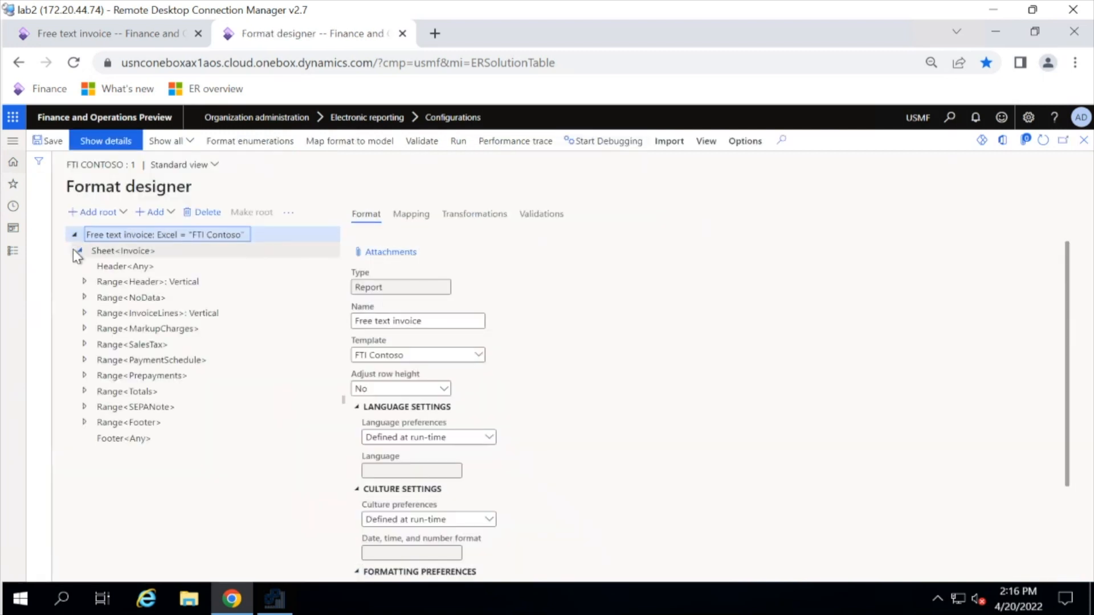
pyautogui.click(110, 281)
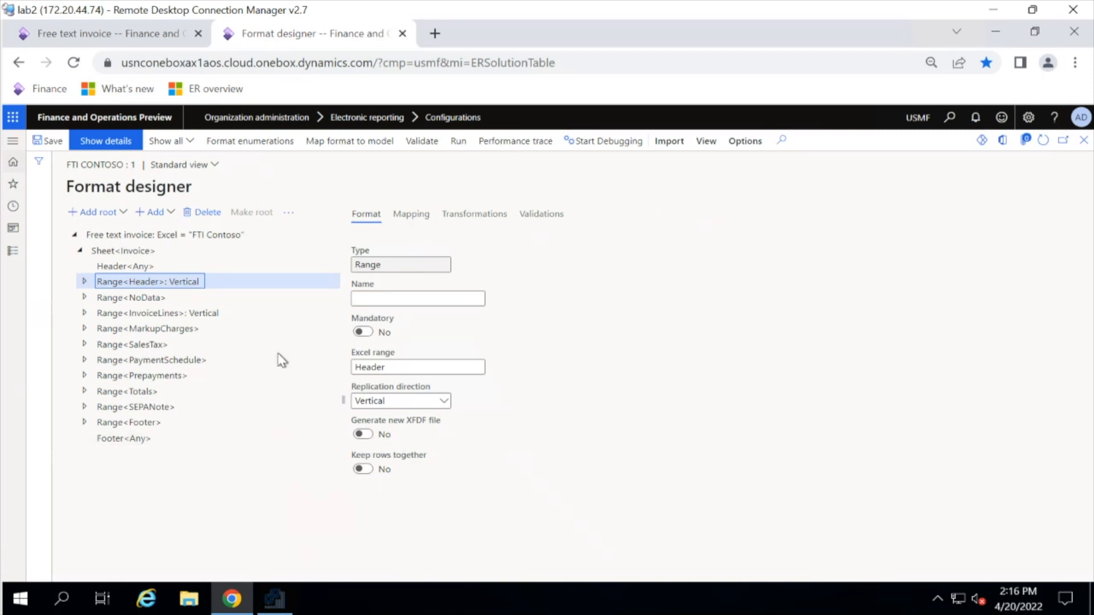
pyautogui.click(134, 297)
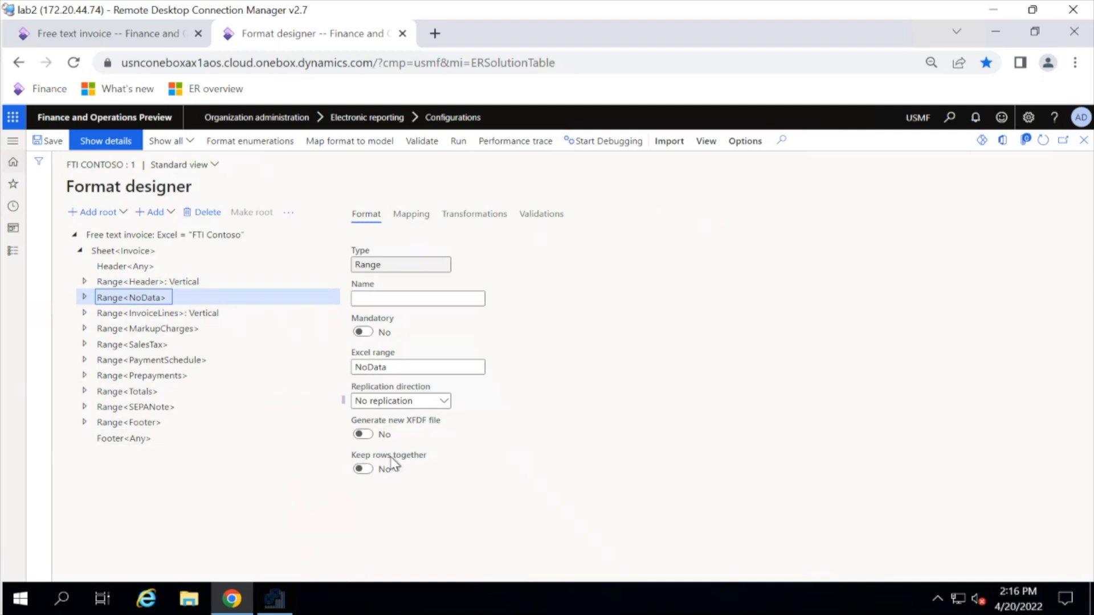
pyautogui.moveTo(391, 463)
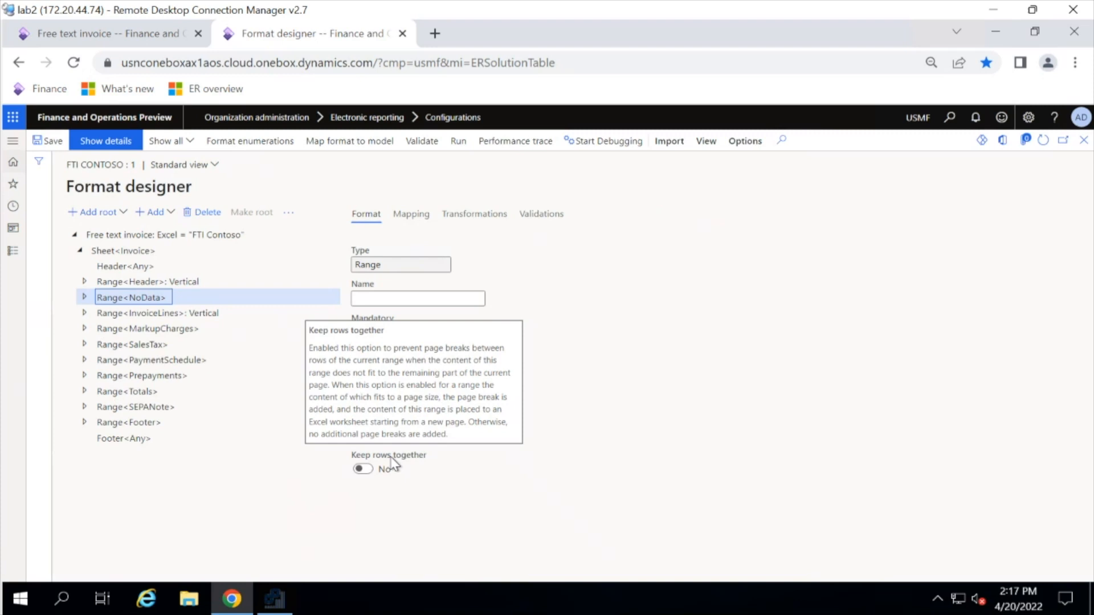
# - Enable Keep rows together for the InvoiceLines_Values range inside InvoiceLines and save the format
pyautogui.click(84, 313)
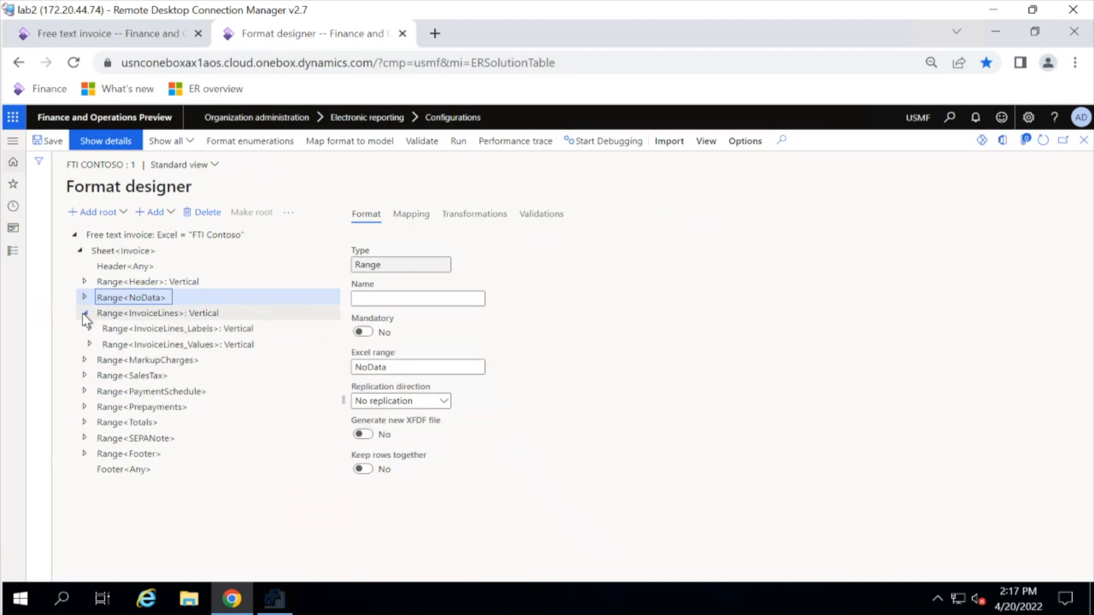
pyautogui.click(89, 345)
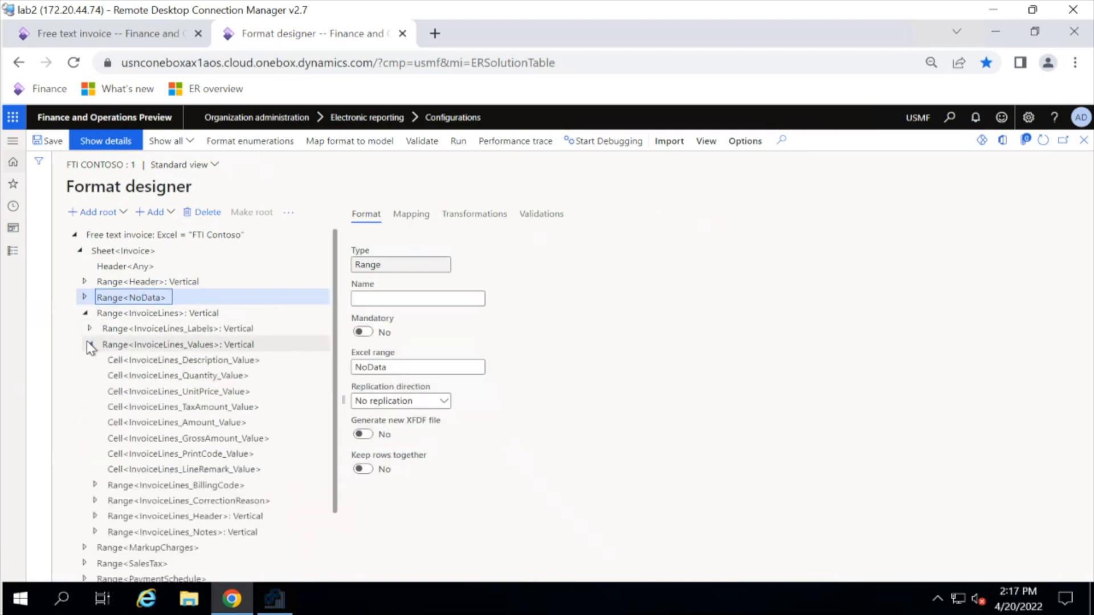
pyautogui.click(172, 344)
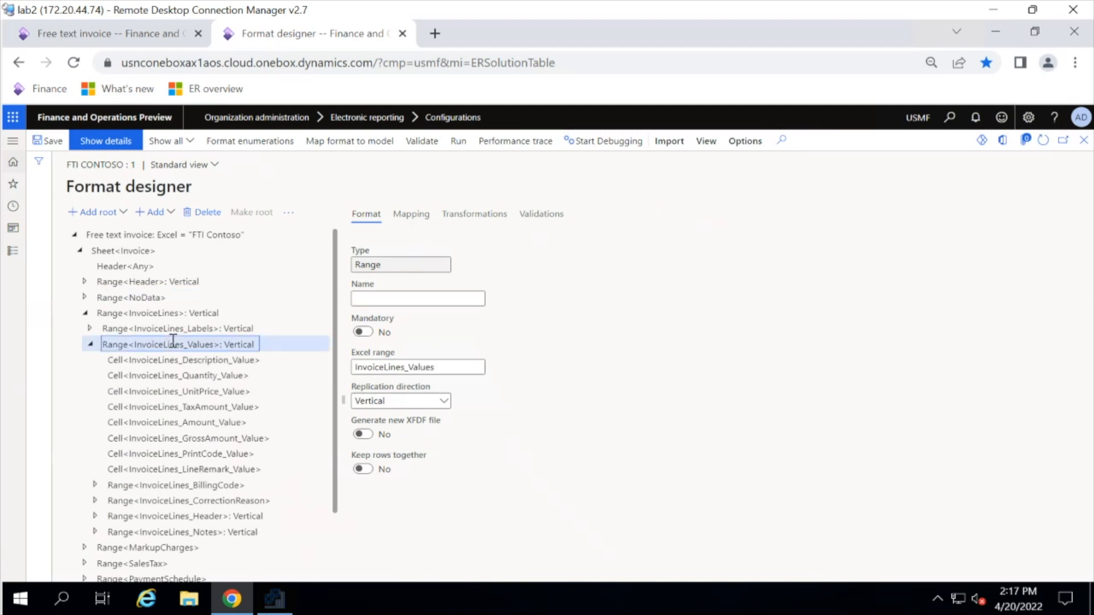
pyautogui.click(363, 469)
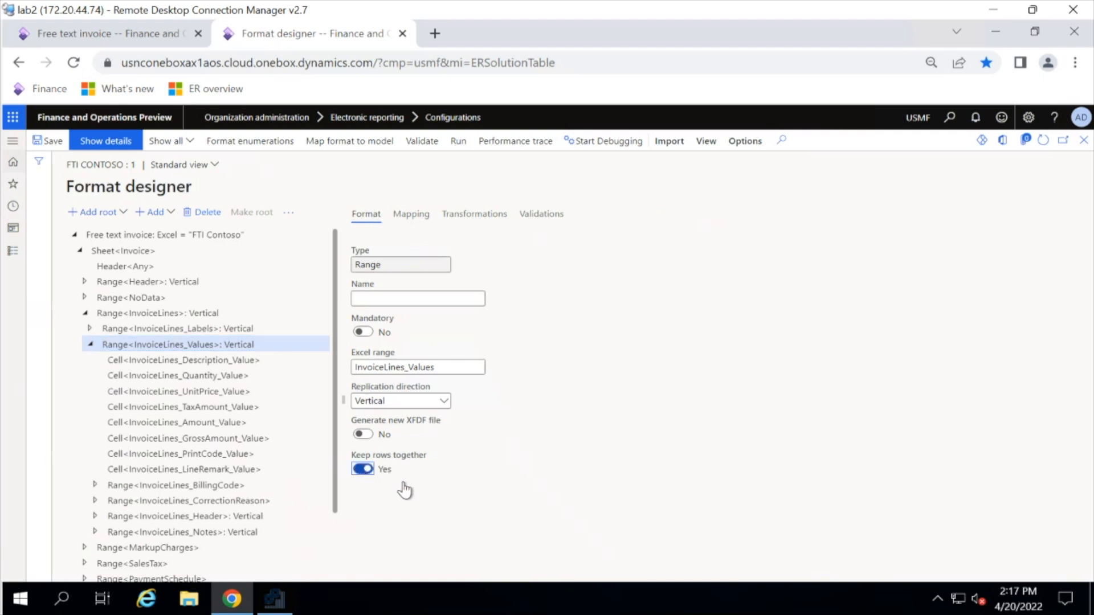
pyautogui.click(52, 137)
# - Print the selected free text invoice again and examine how its lines and notes are arranged on both pages
pyautogui.click(110, 34)
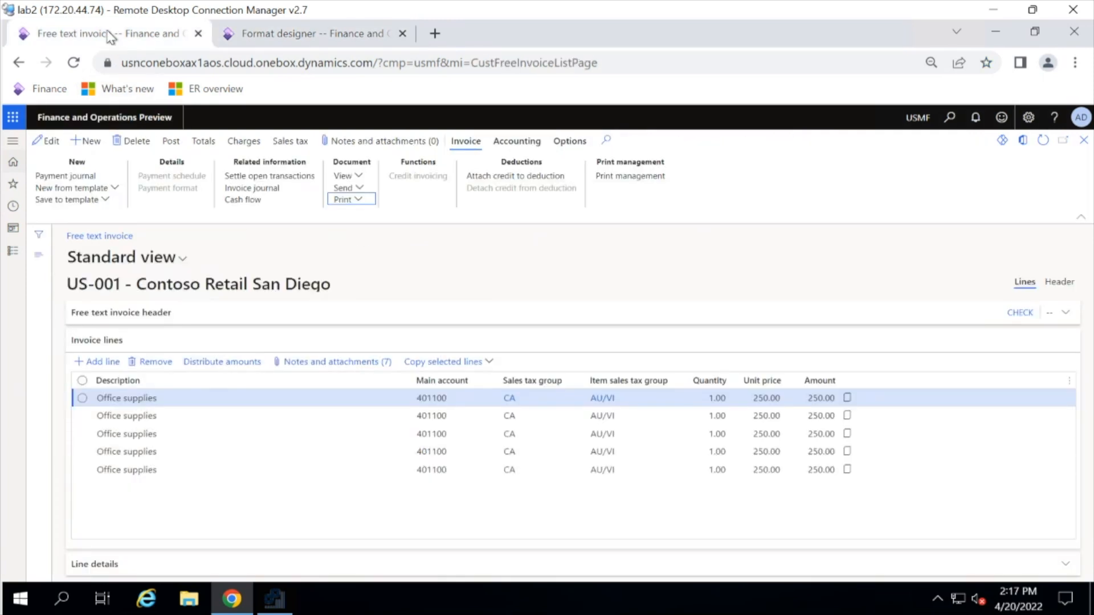
pyautogui.click(345, 201)
pyautogui.click(350, 213)
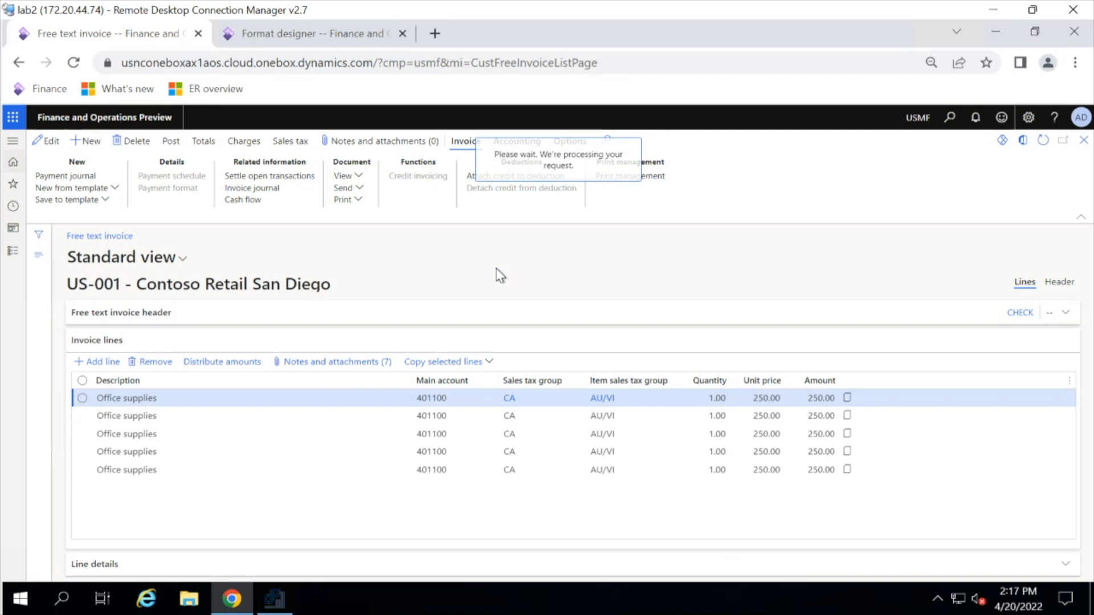
pyautogui.scroll(-4, 493, 269)
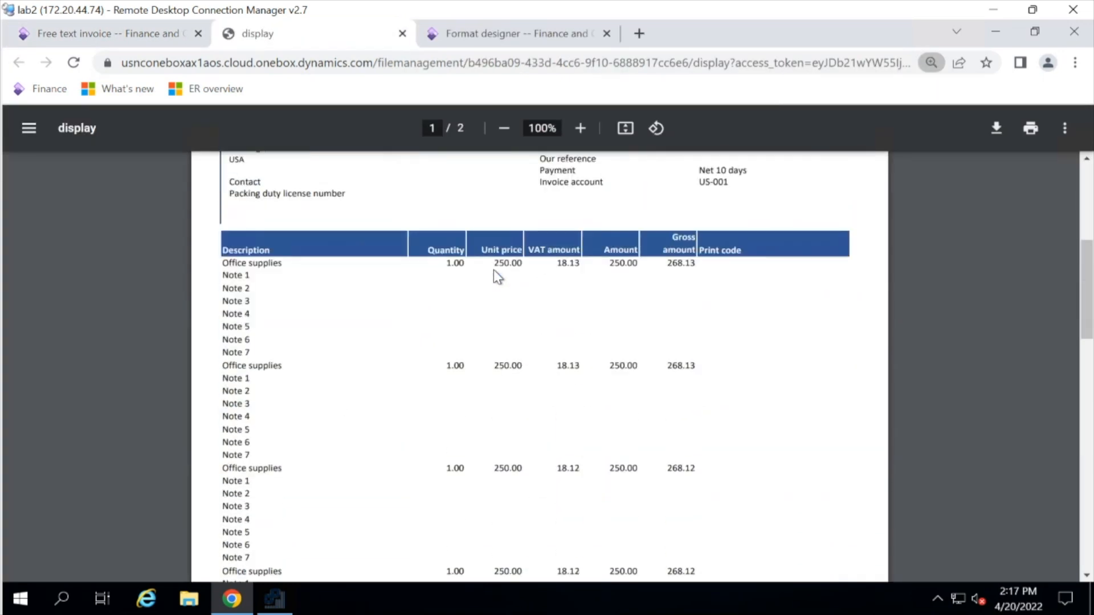
pyautogui.scroll(-4, 493, 270)
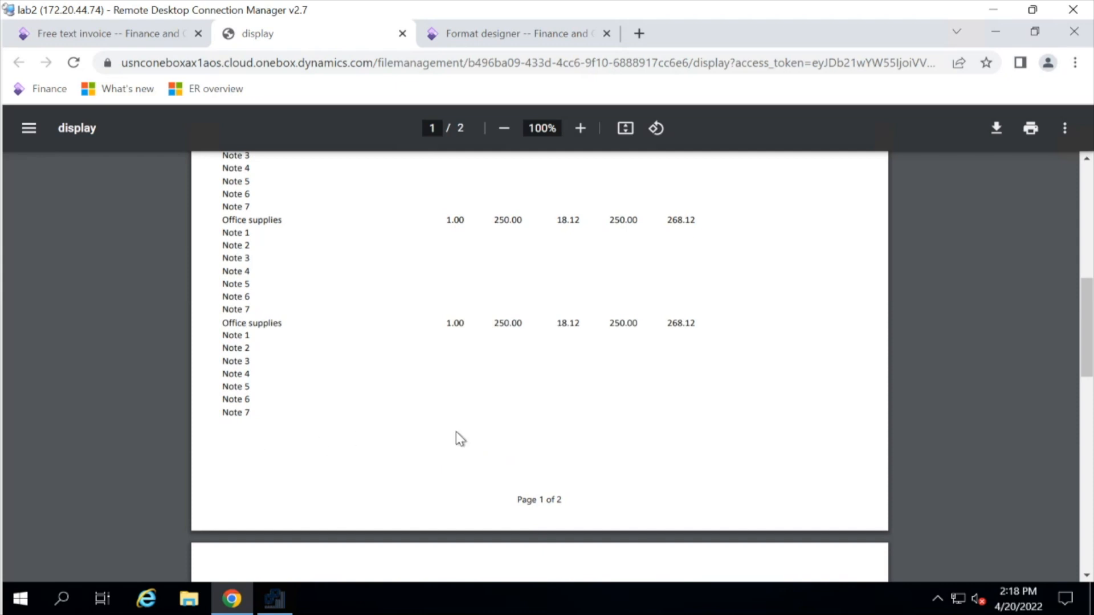
pyautogui.scroll(-9, 461, 438)
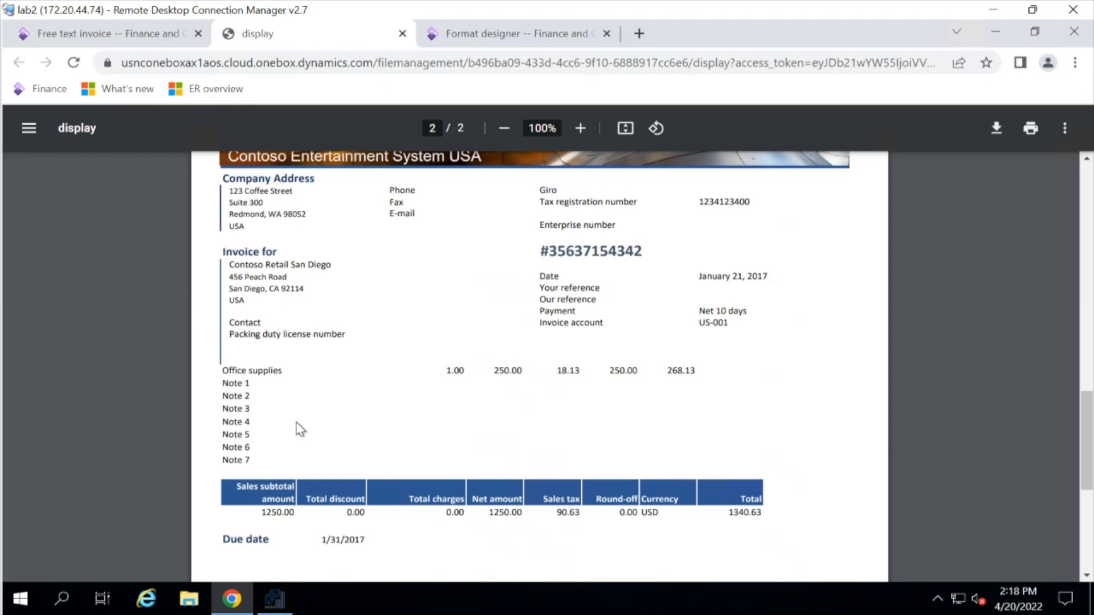
# - Open the bookmarked What's new page for Dynamics 365 Finance 10.0.26 and find the Globalization entry on keeping Excel section rows together
pyautogui.click(523, 38)
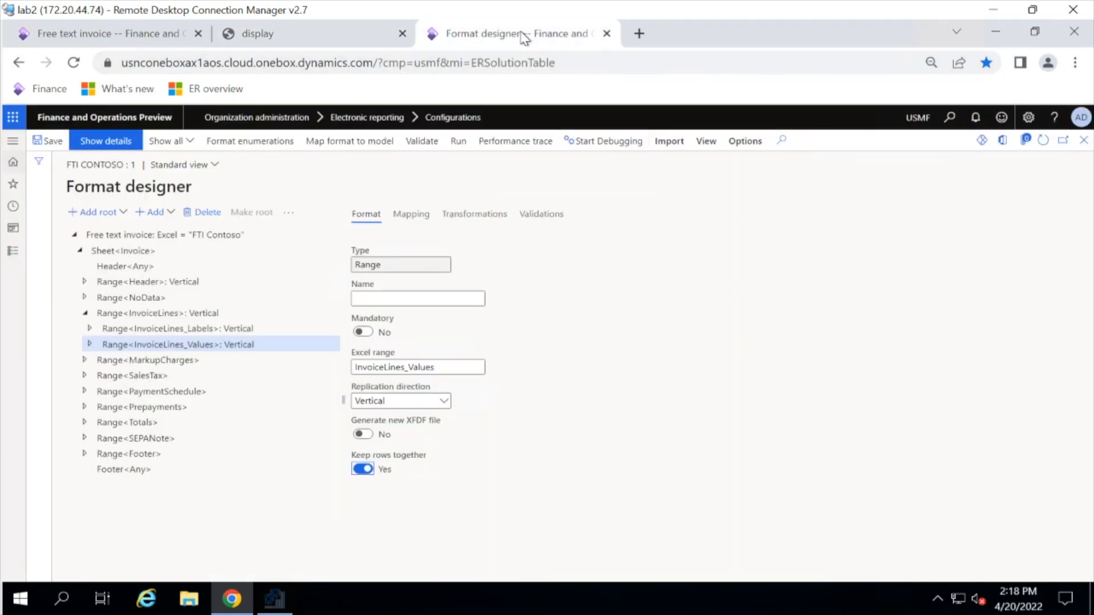
pyautogui.click(127, 91)
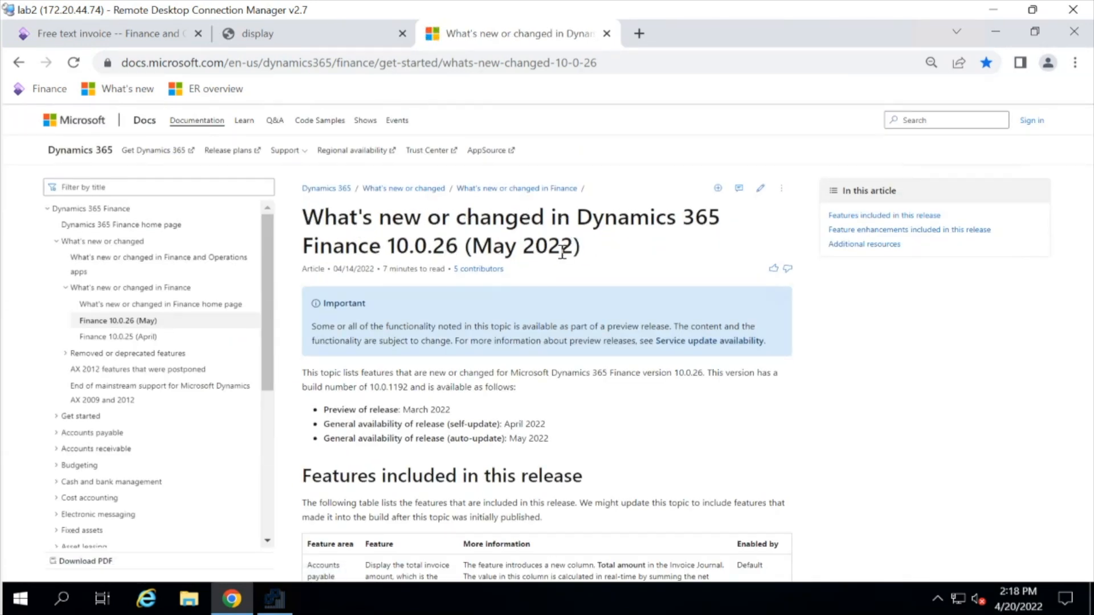
pyautogui.scroll(-10, 565, 301)
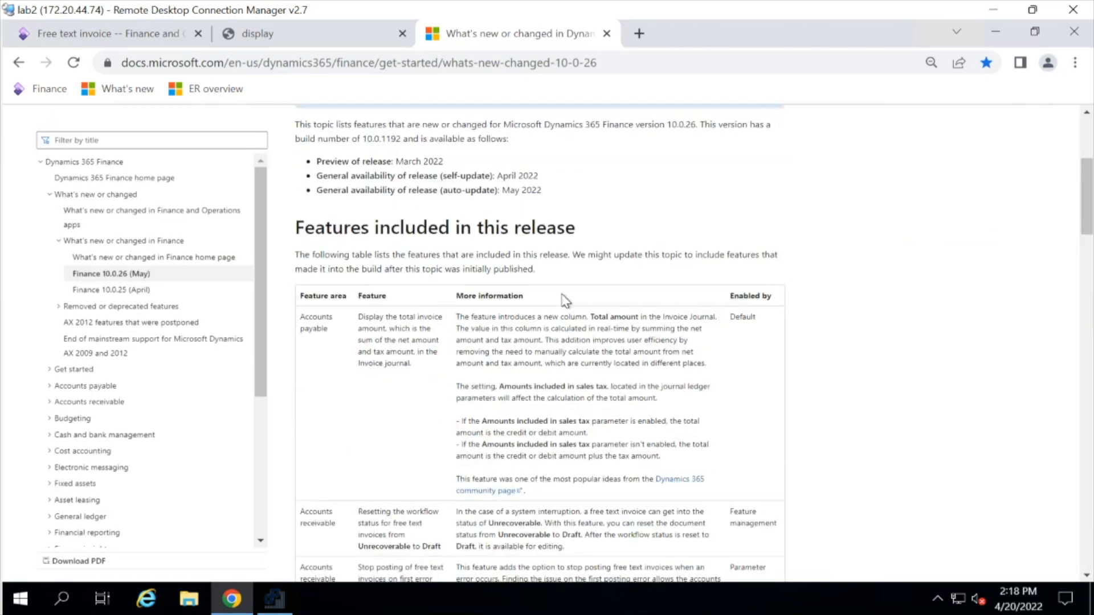
pyautogui.scroll(-5, 563, 295)
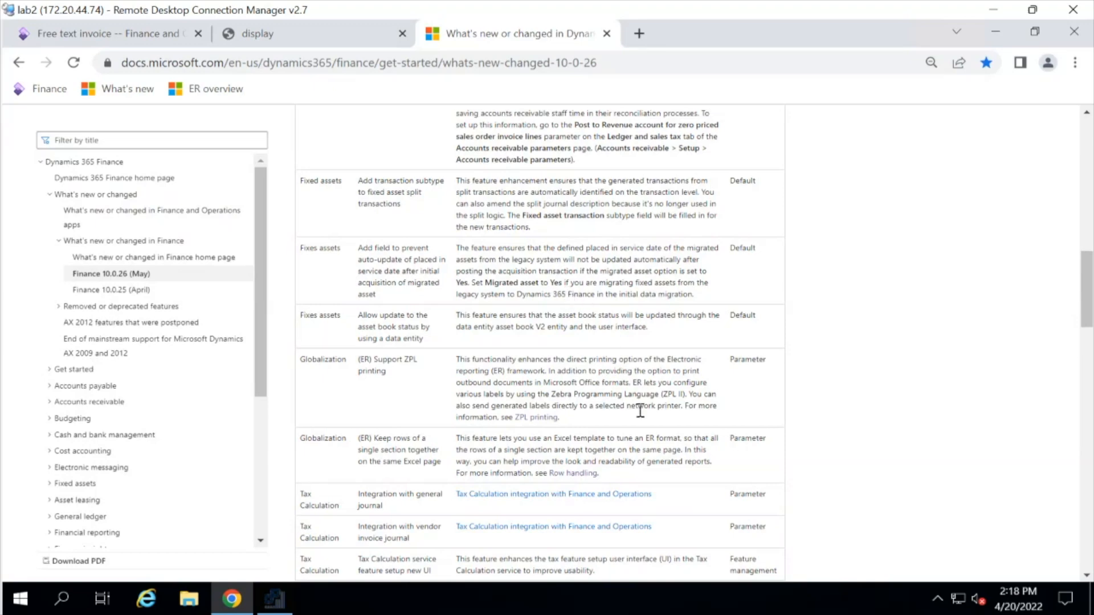
pyautogui.click(570, 475)
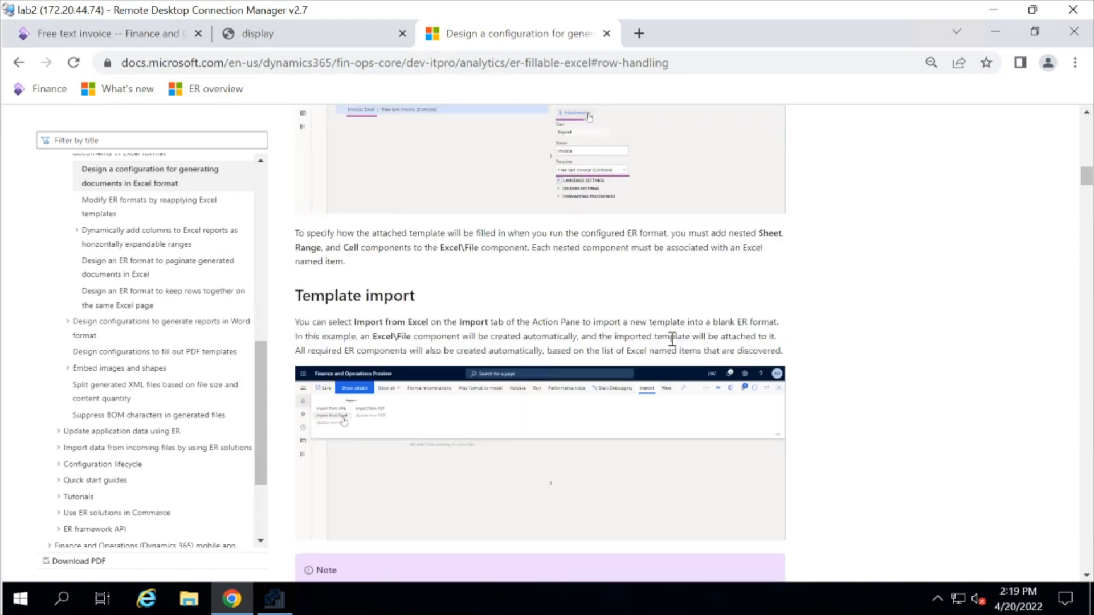
pyautogui.scroll(-12, 673, 339)
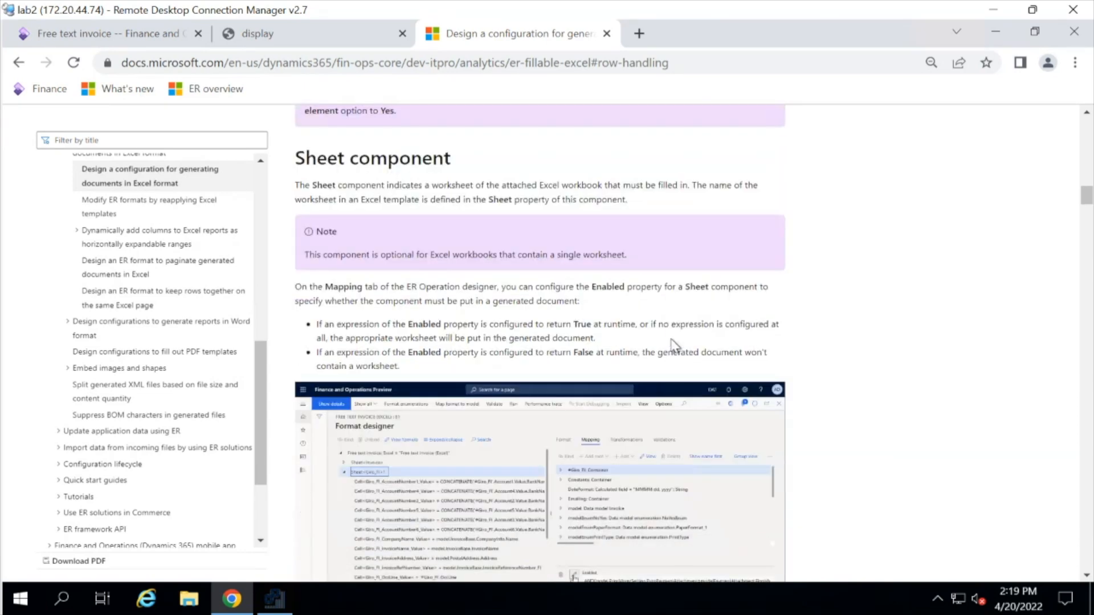
pyautogui.scroll(-2, 675, 345)
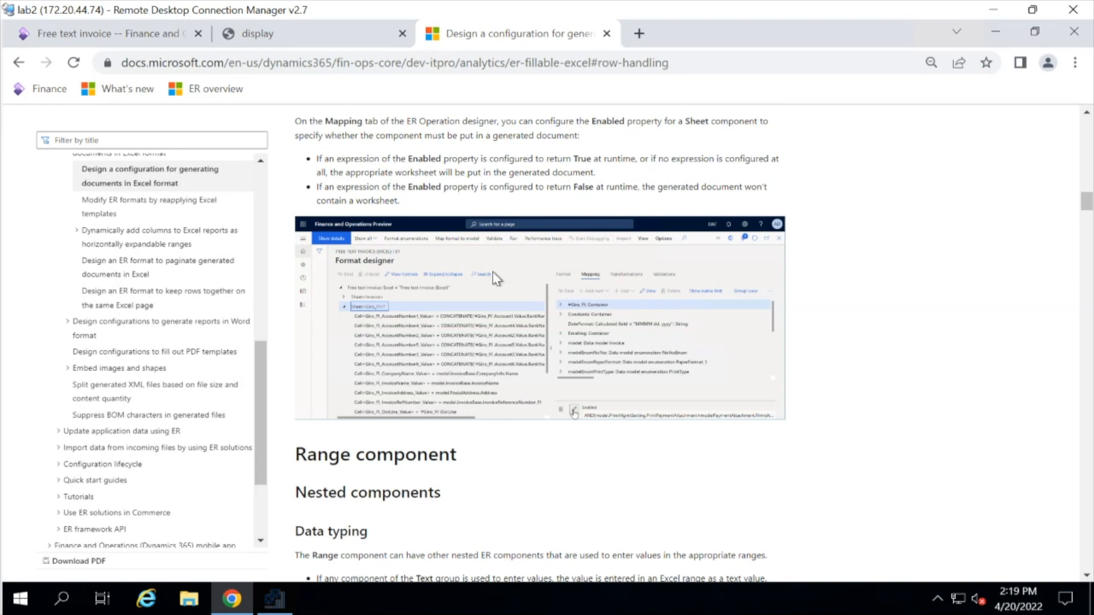
pyautogui.click(20, 64)
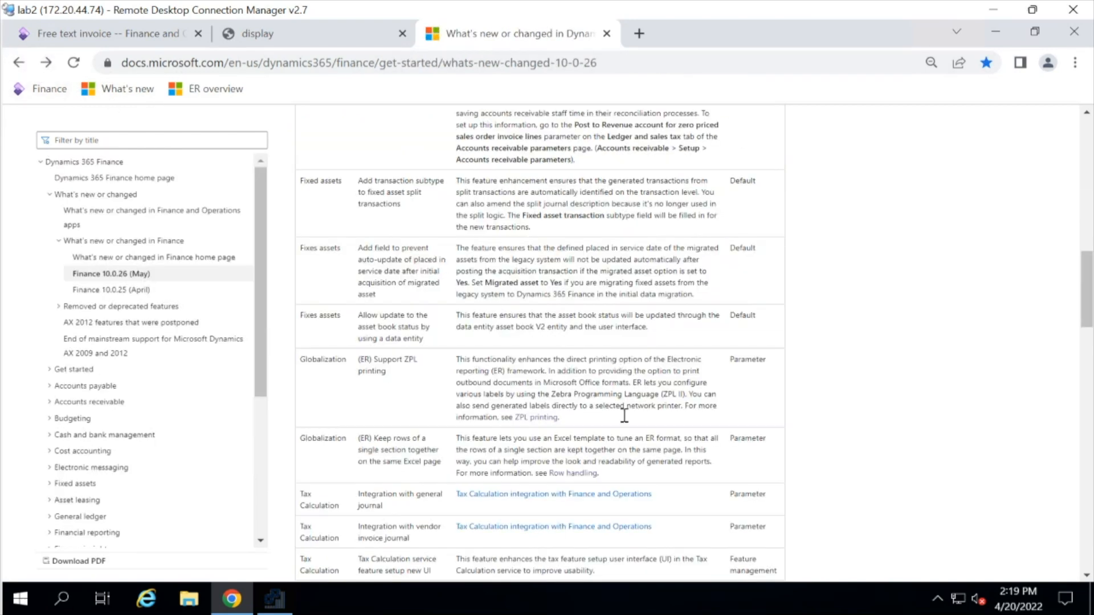
# - Read the Row handling documentation linked from the Globalization entry and skim its example article on keeping rows together on the same Excel page
pyautogui.click(574, 473)
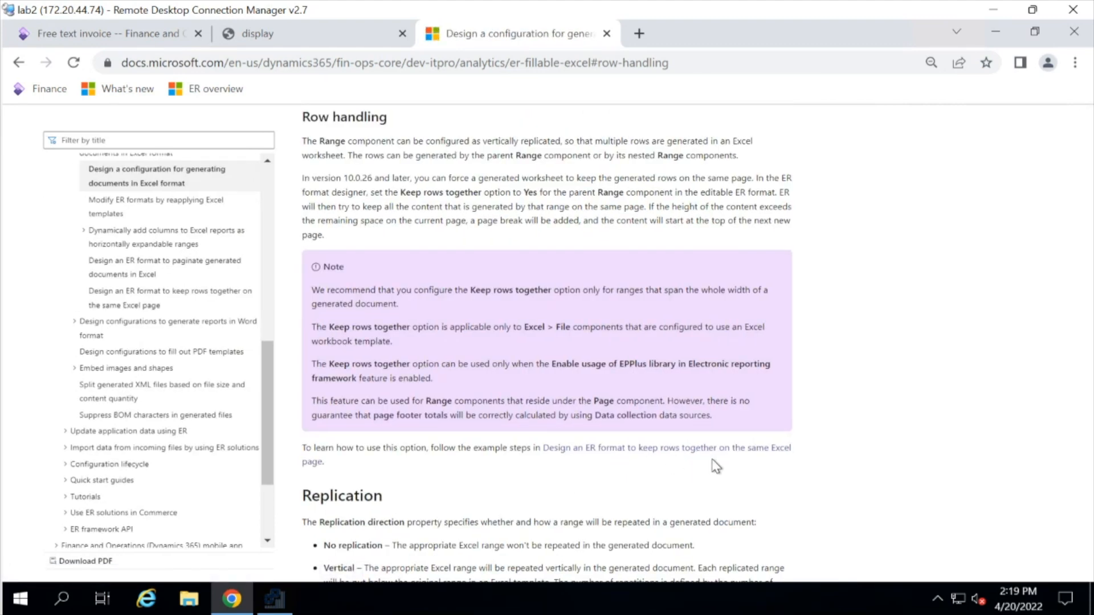
pyautogui.click(681, 449)
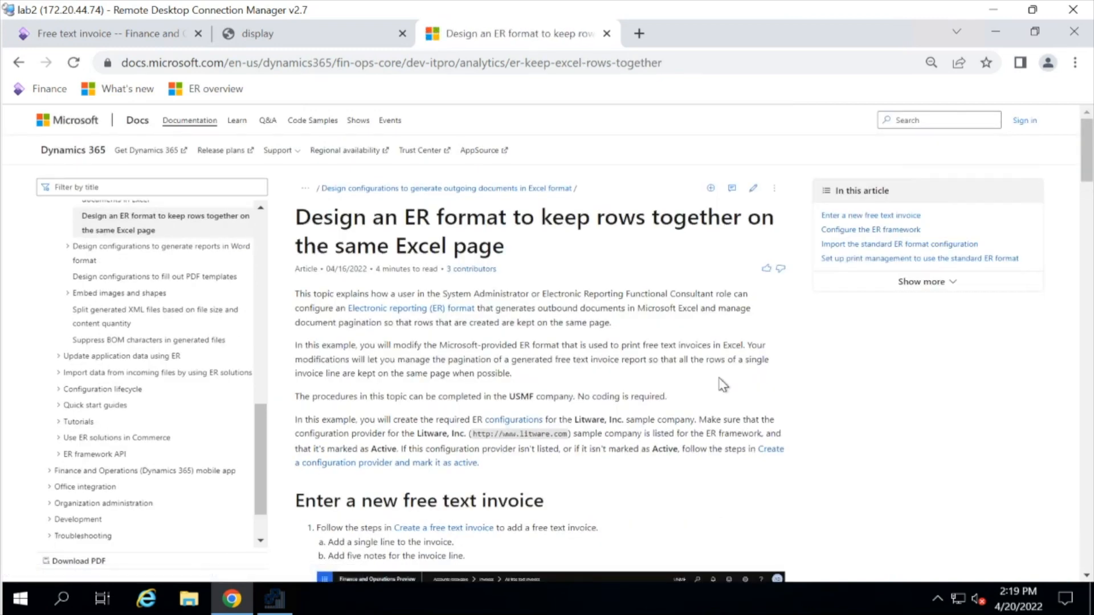
pyautogui.moveTo(1081, 190); pyautogui.dragTo(1079, 297)
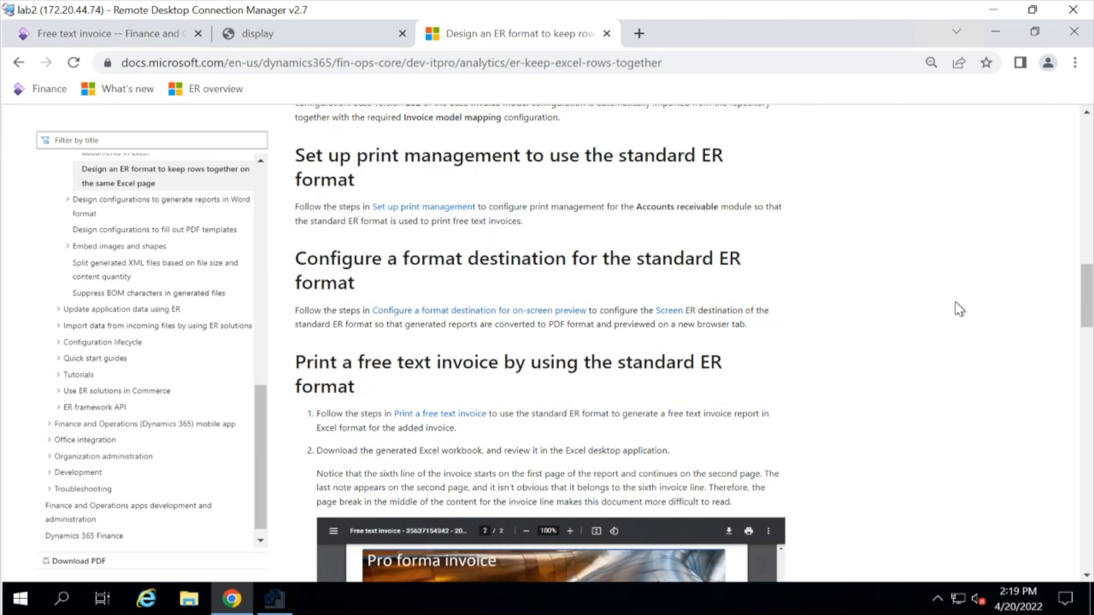
# - Close the documentation and printed invoice pages, and open the Electronic reporting Configurations page in Finance
pyautogui.click(607, 34)
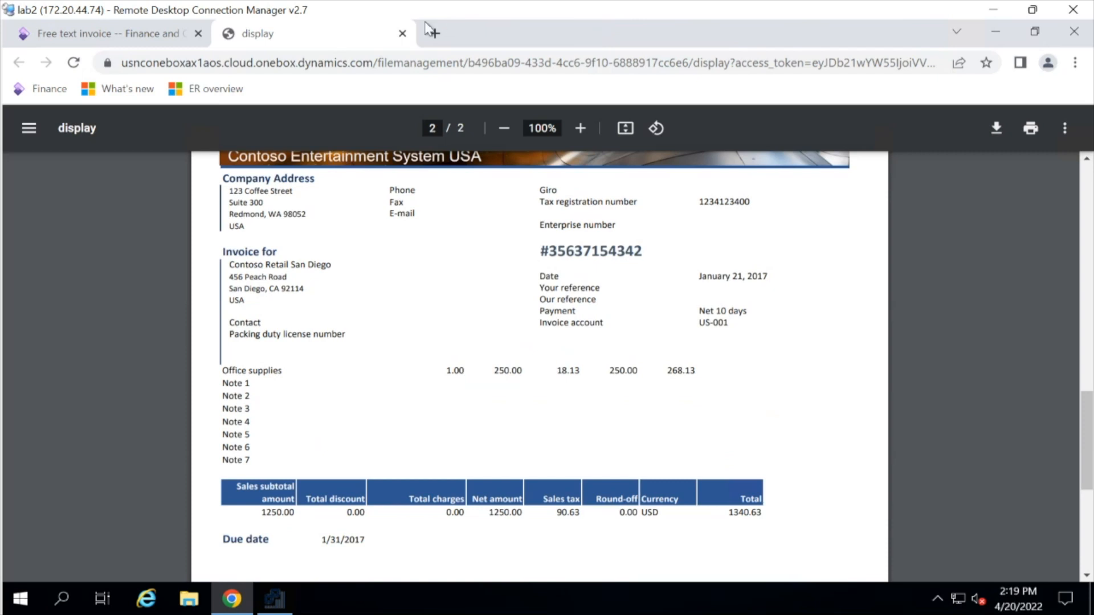
pyautogui.click(401, 33)
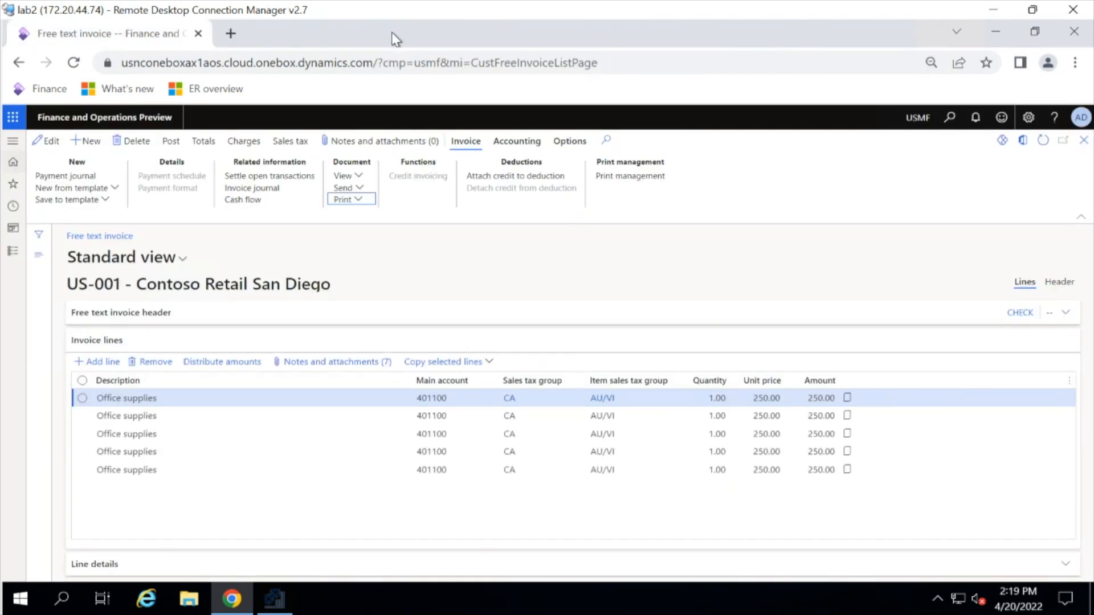
pyautogui.click(11, 143)
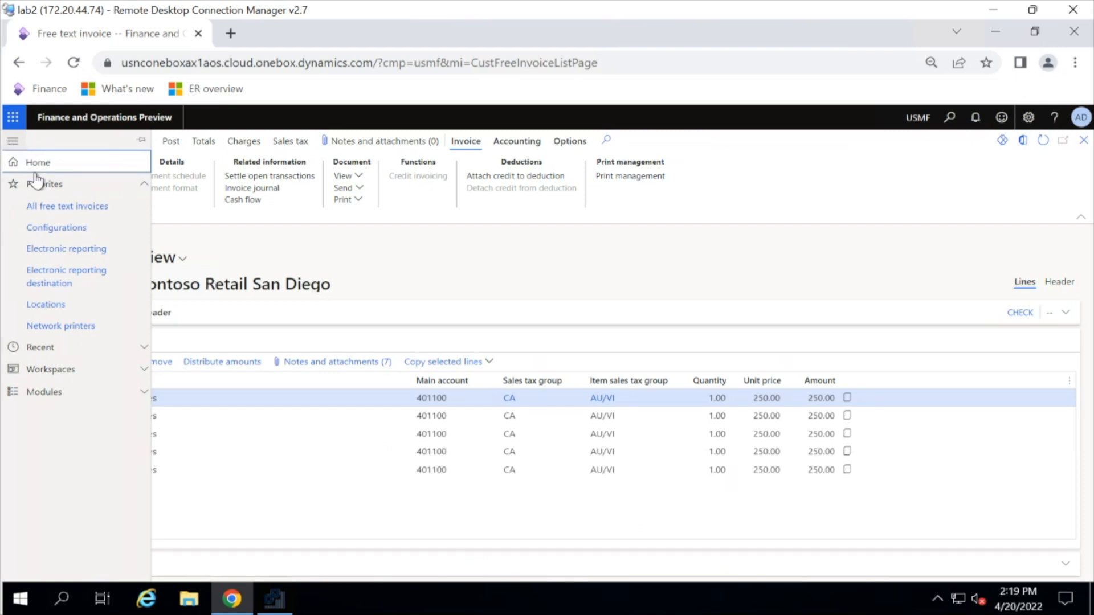
pyautogui.click(42, 228)
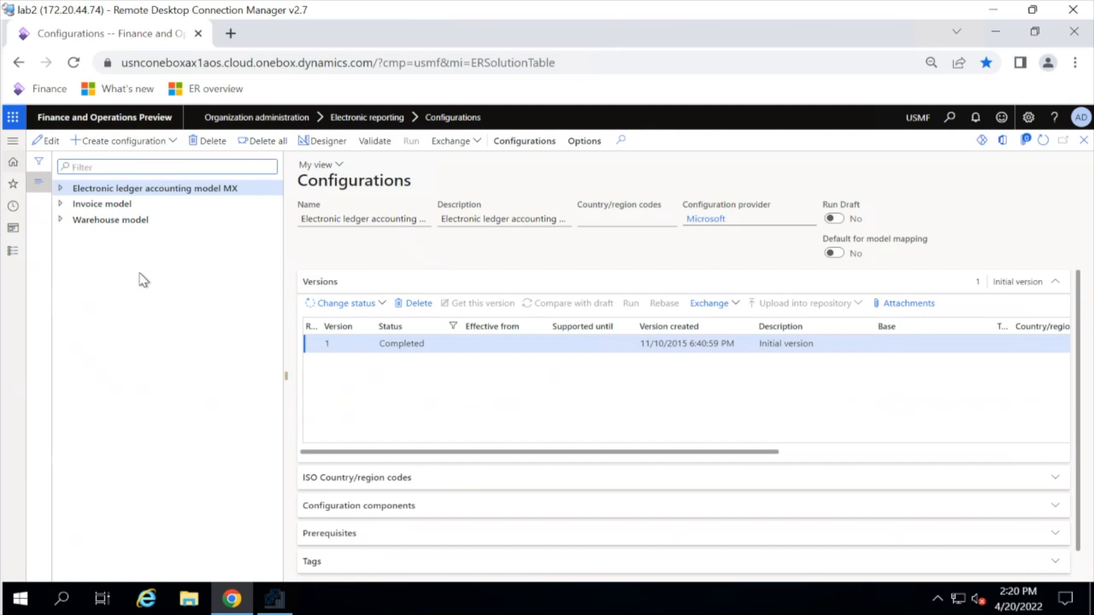
# - Open the Locations page from the Warehouse management setup and select the check digits of location PRODRECV in warehouse 51
pyautogui.click(13, 141)
pyautogui.click(64, 392)
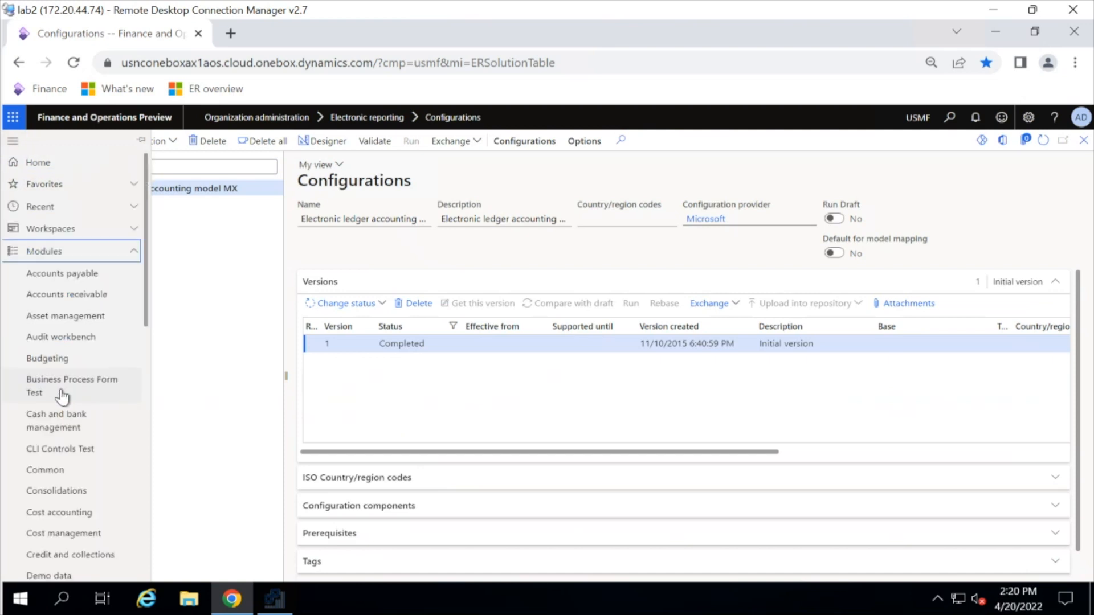
pyautogui.scroll(-10, 53, 392)
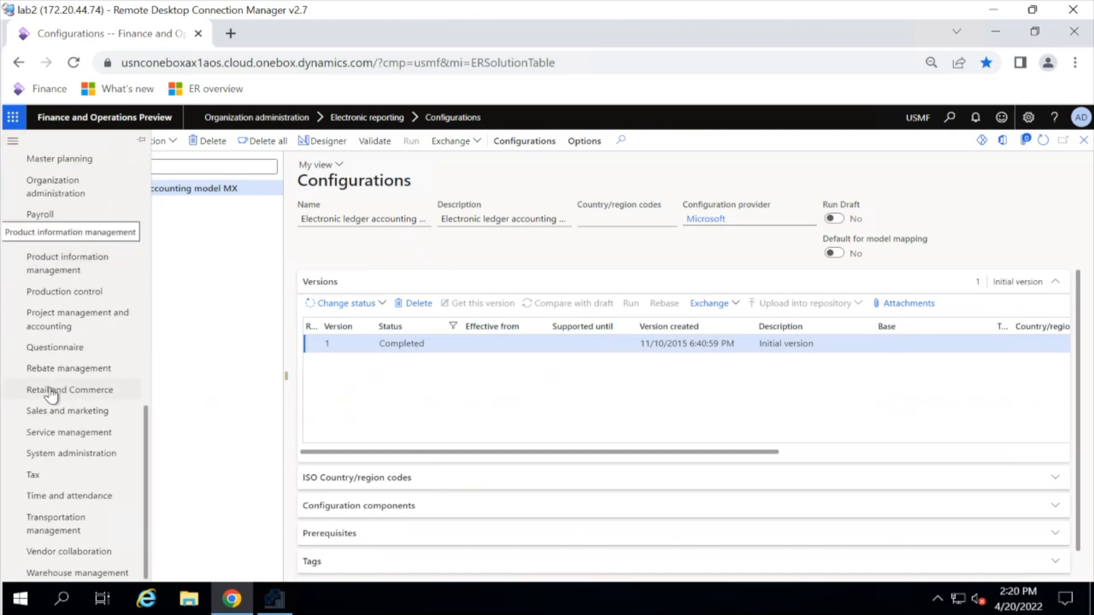
pyautogui.click(96, 574)
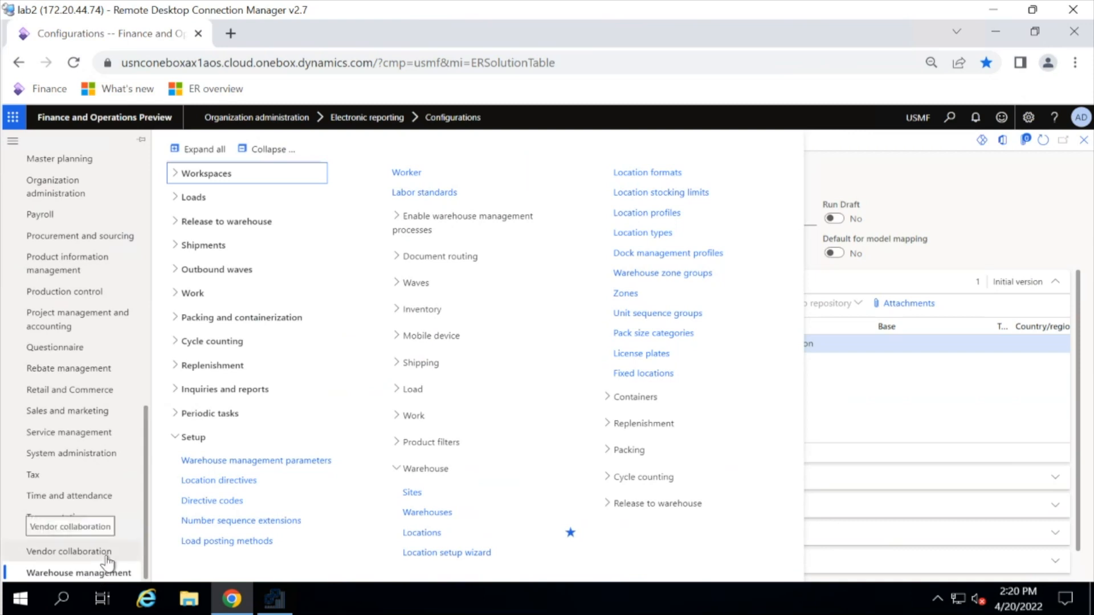
pyautogui.click(425, 533)
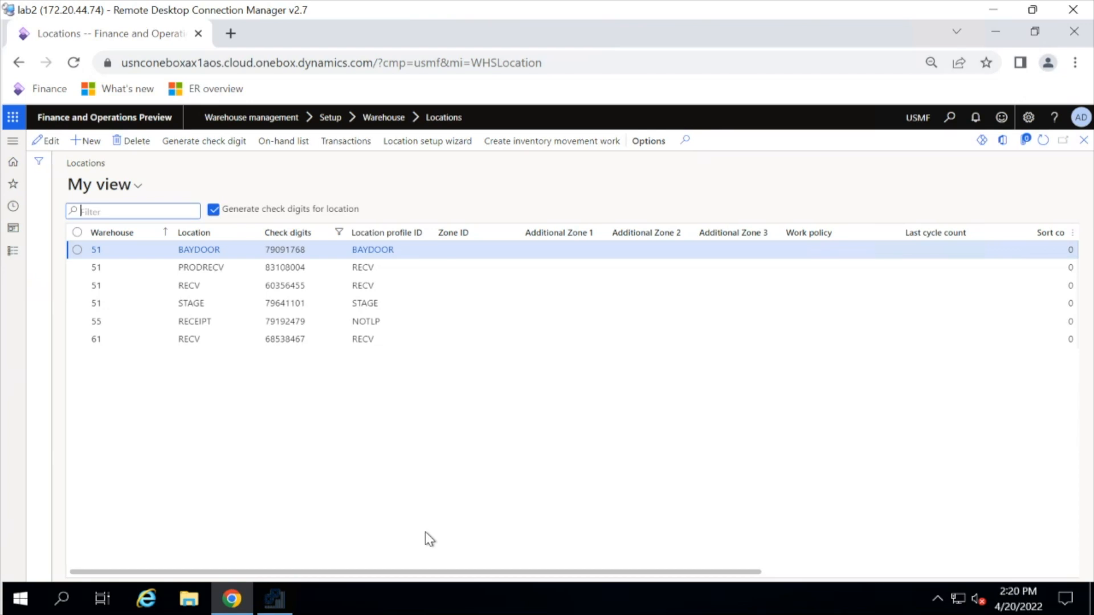
pyautogui.click(290, 268)
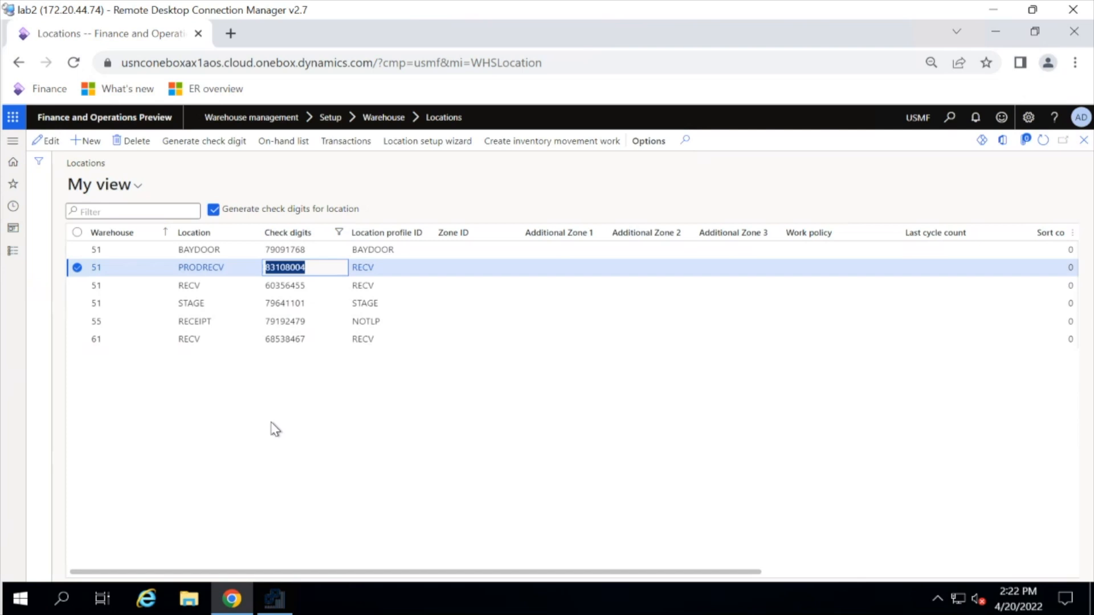
# - Duplicate the Locations browser tab and open the Electronic reporting Configurations page in the copy
pyautogui.rightClick(144, 40)
pyautogui.click(190, 154)
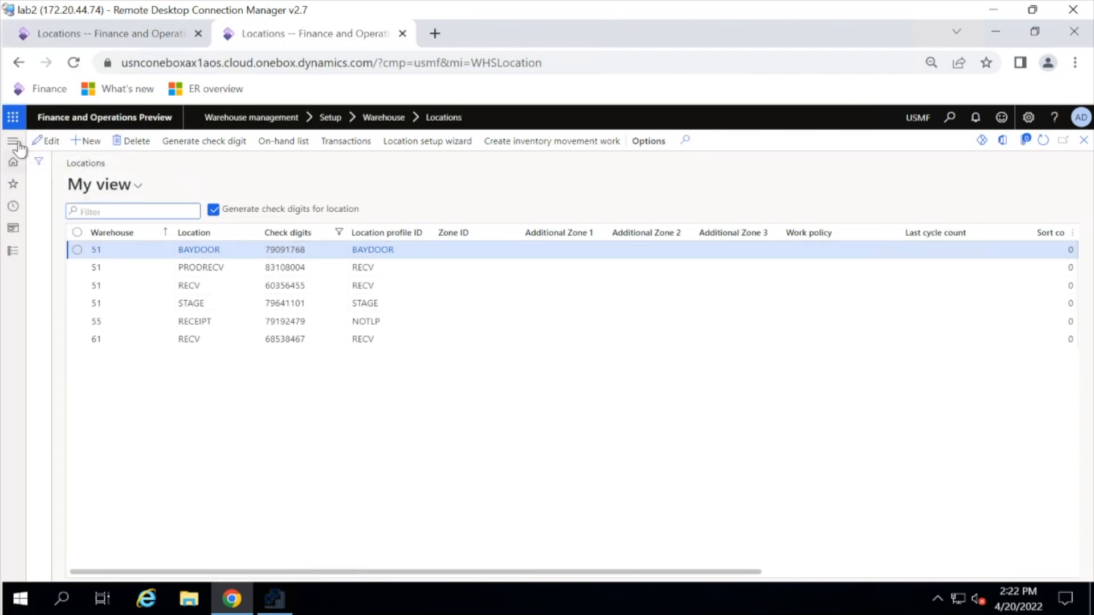
pyautogui.click(15, 142)
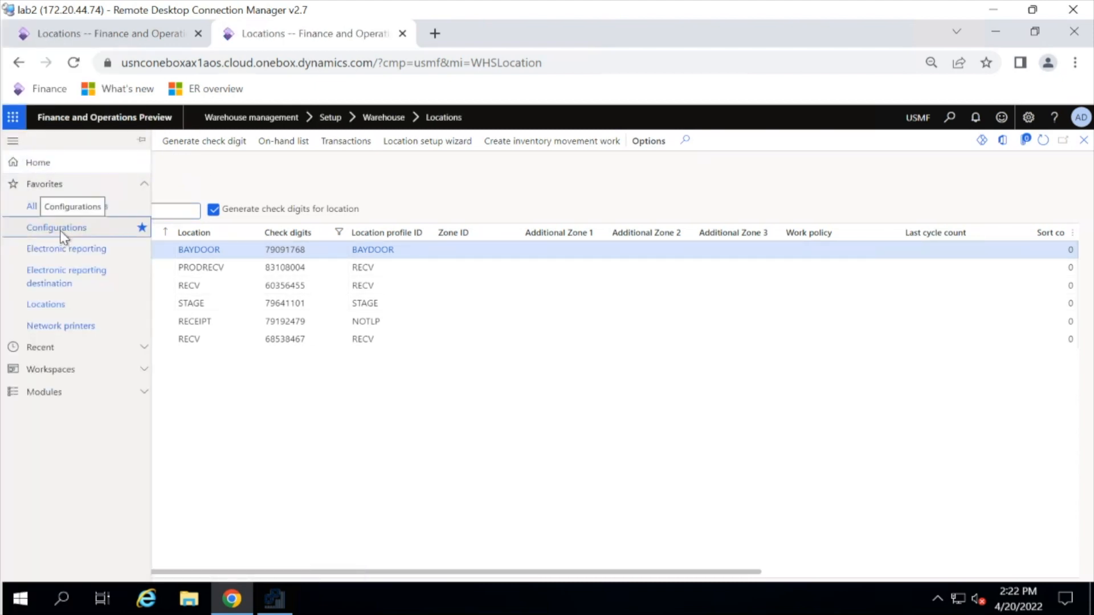
pyautogui.click(57, 227)
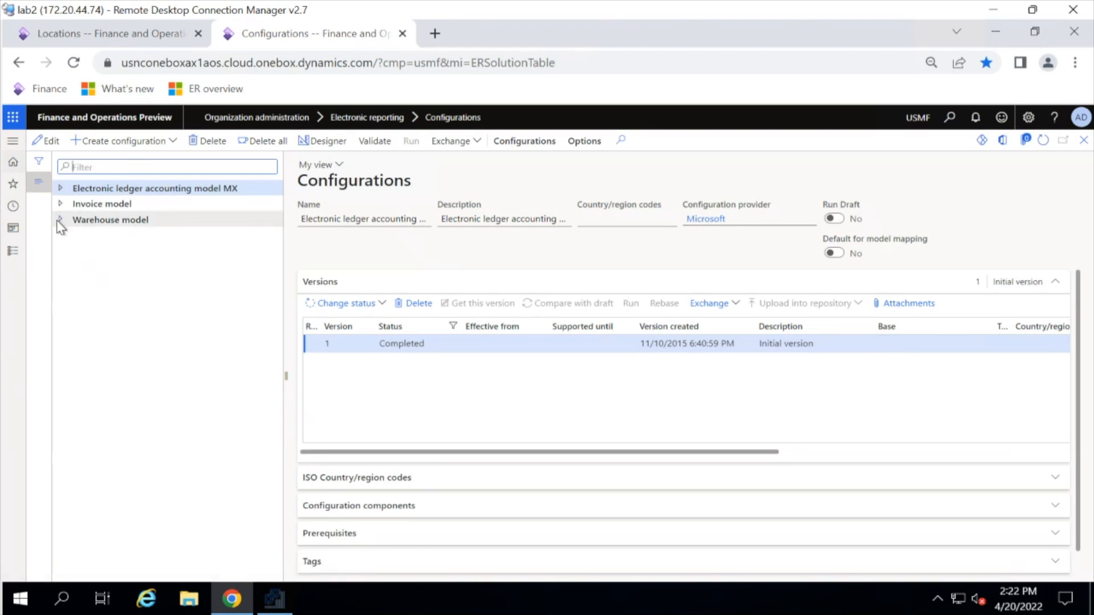
# - Open the Warehouse model in the designer, examine the fields under Root > Location, and return to the configurations
pyautogui.click(60, 220)
pyautogui.click(94, 219)
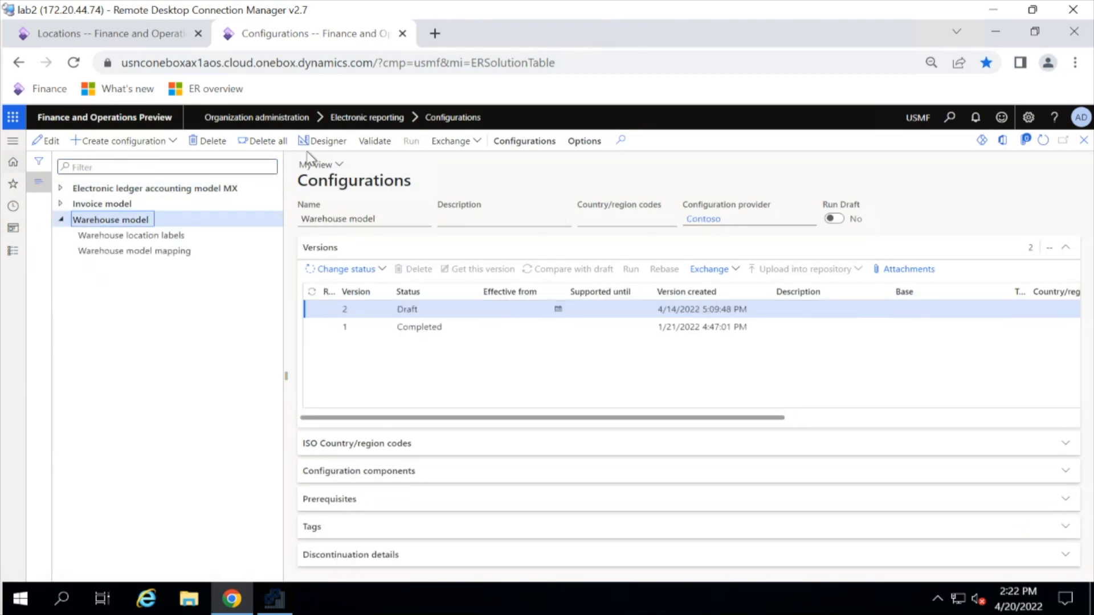
pyautogui.click(322, 141)
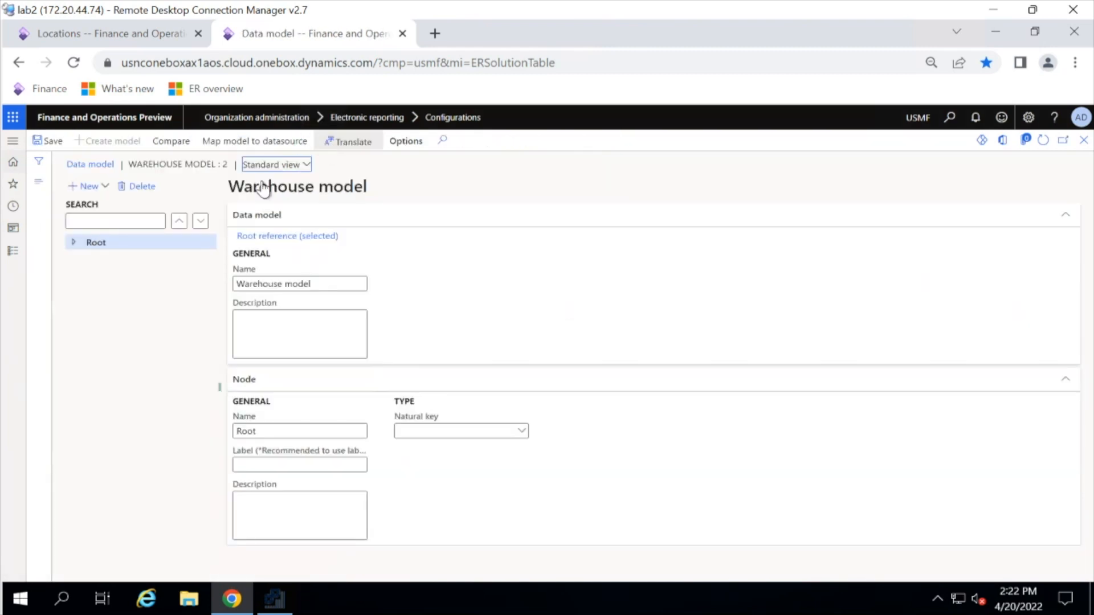
pyautogui.click(75, 243)
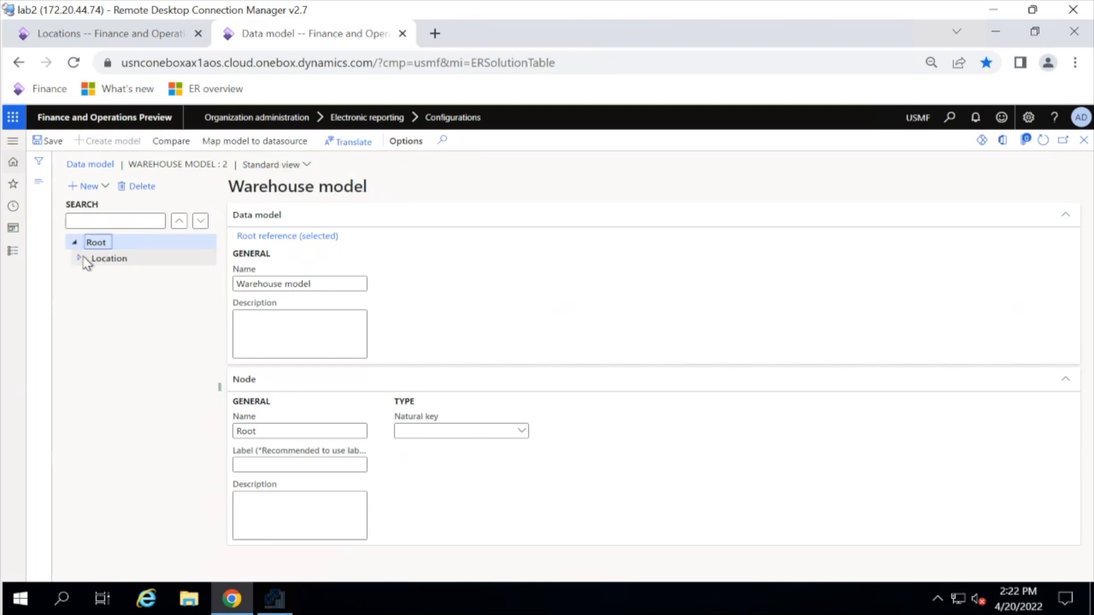
pyautogui.click(81, 258)
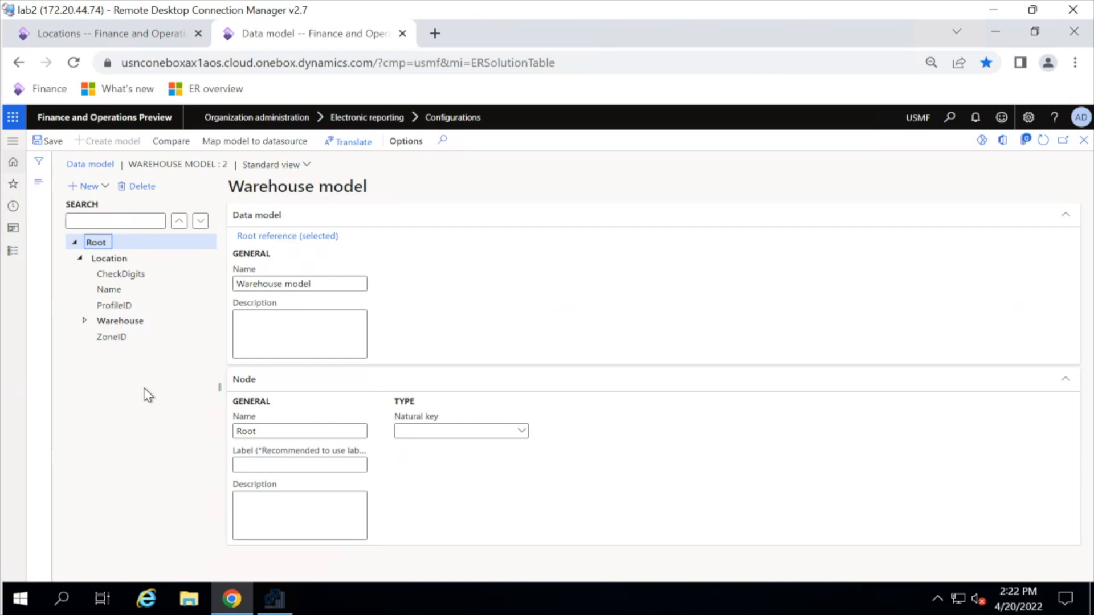
pyautogui.click(1085, 140)
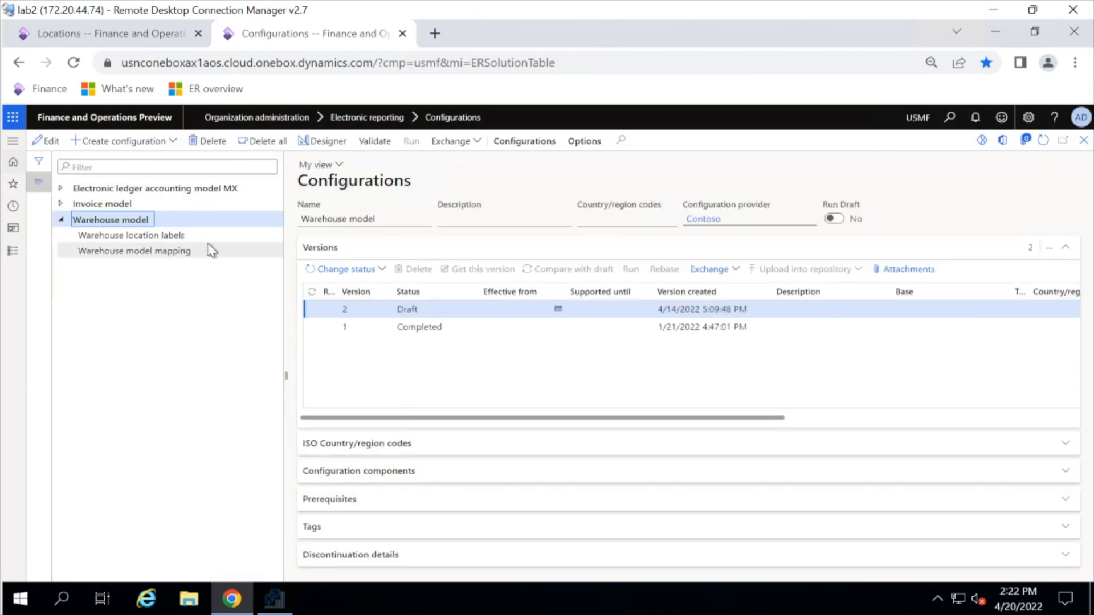
# - Open the Warehouse model mapping in its designer, examine the field bindings of the Location record list, and return to the configurations
pyautogui.click(211, 250)
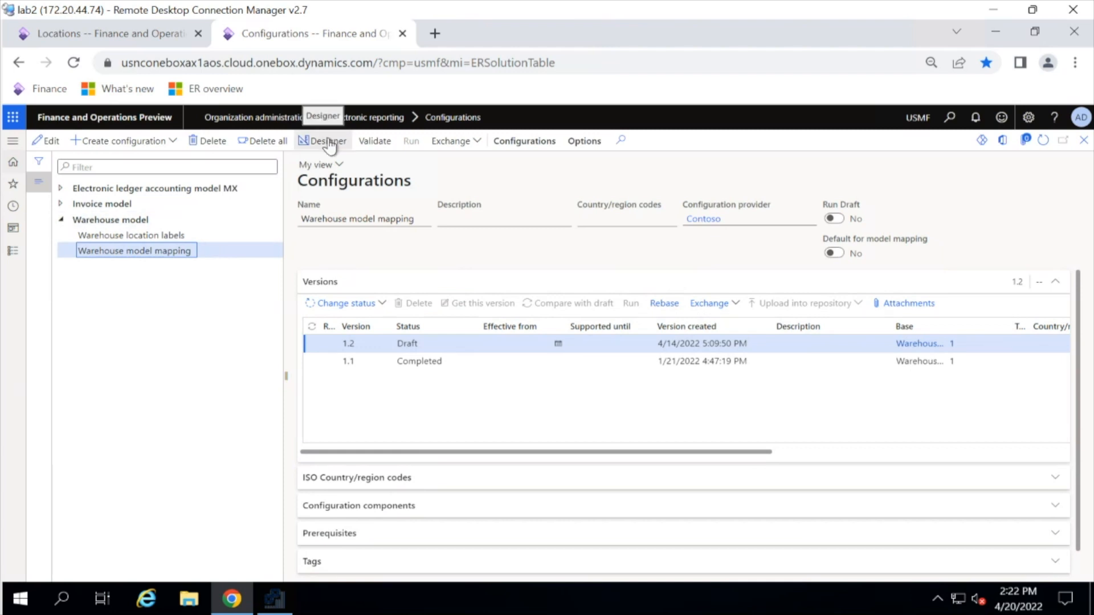
pyautogui.click(329, 142)
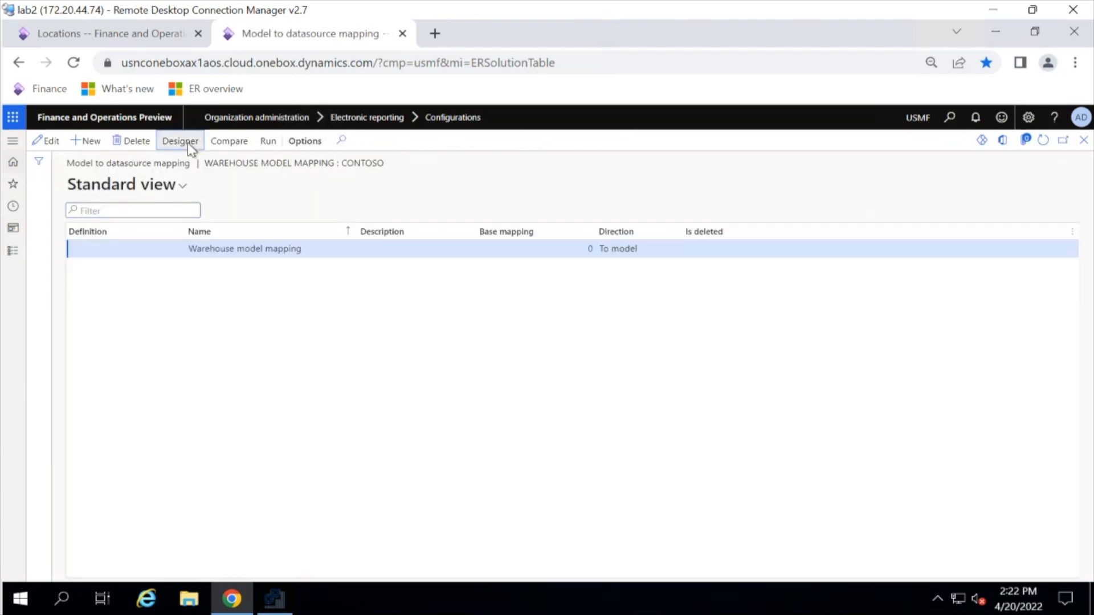
pyautogui.click(189, 145)
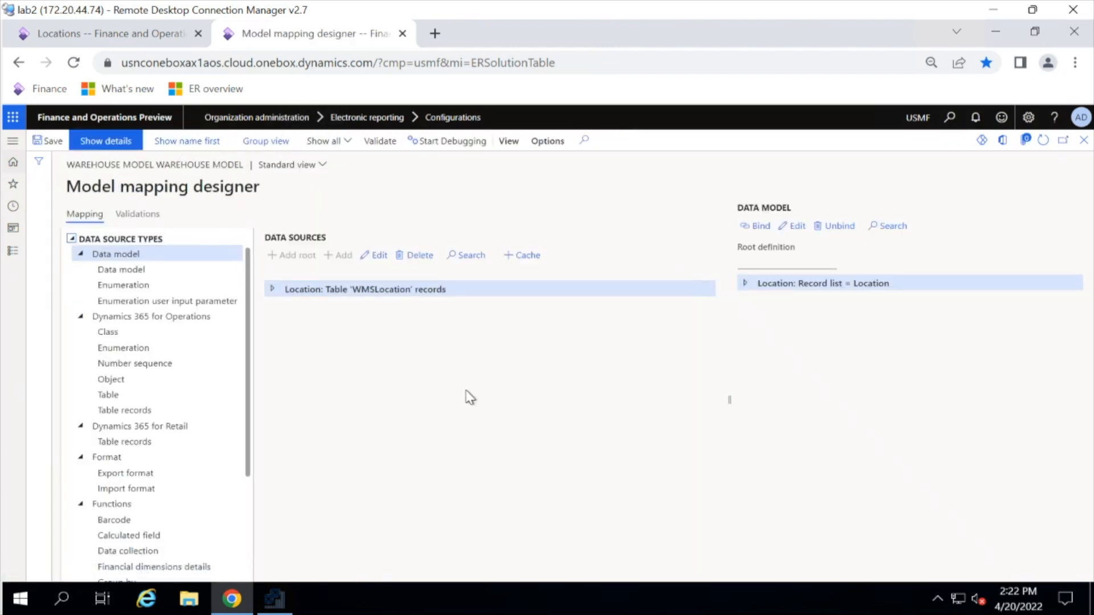
pyautogui.click(746, 286)
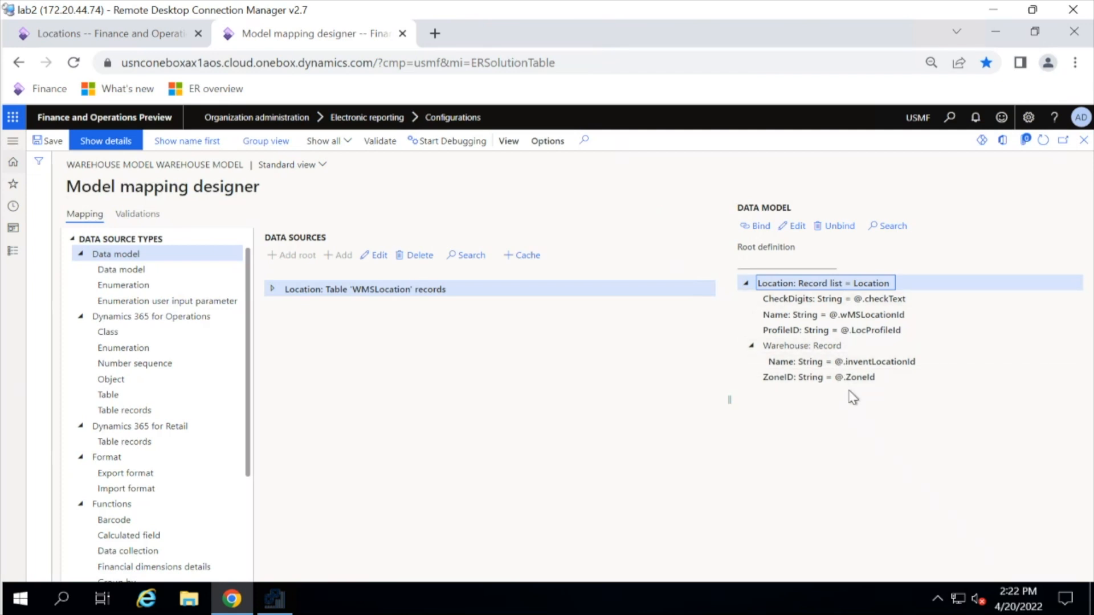
pyautogui.click(1084, 141)
pyautogui.click(1082, 141)
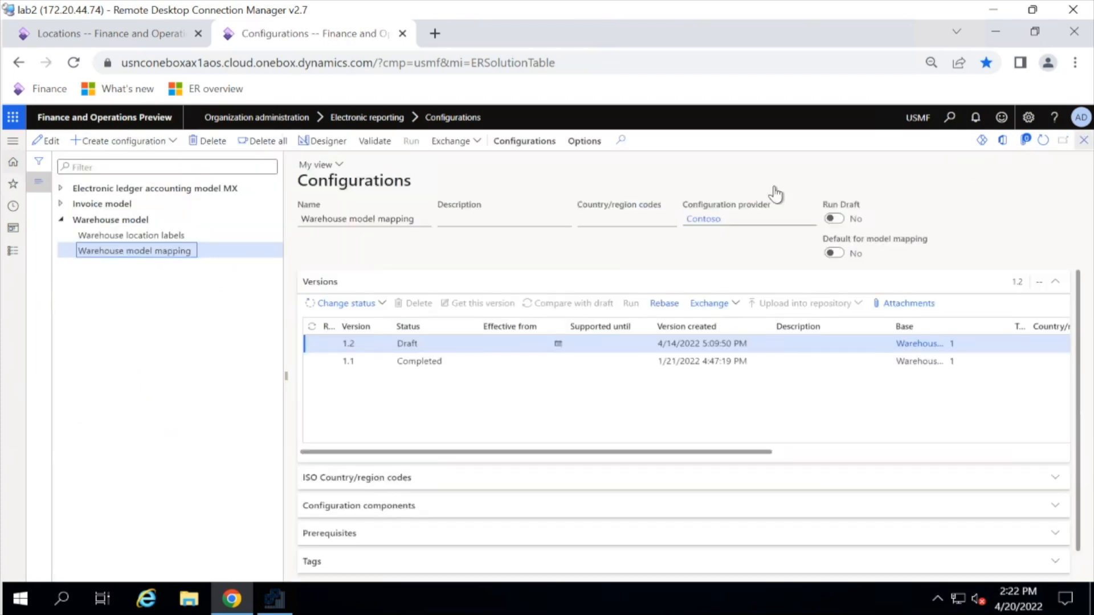
# - Open the Warehouse location labels format in the designer, expand its structure and mapping, and select the Label calculated field under Location
pyautogui.click(186, 235)
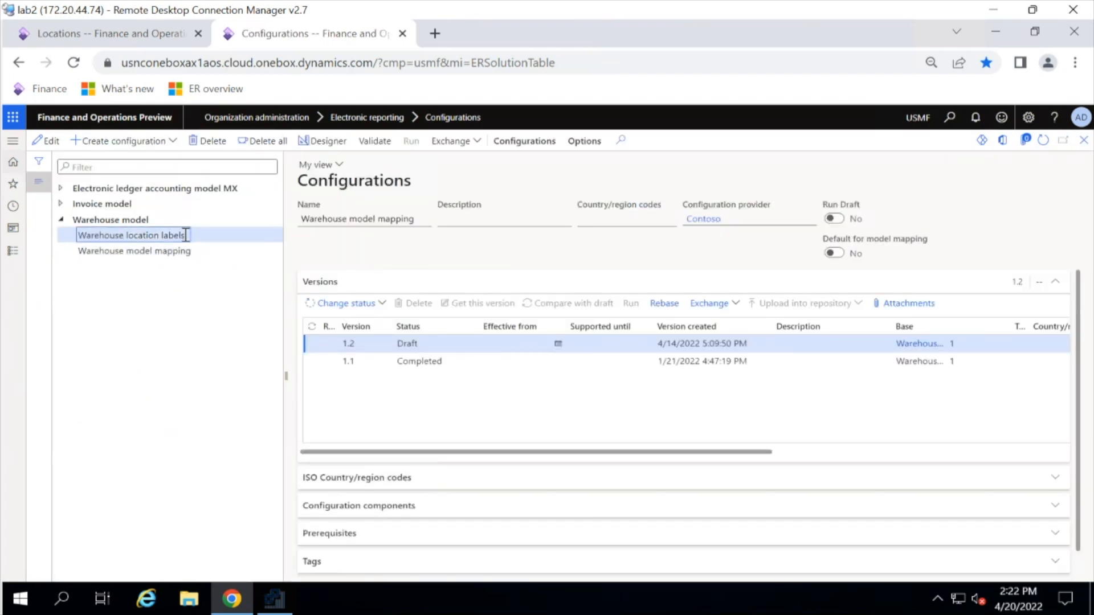
pyautogui.click(336, 147)
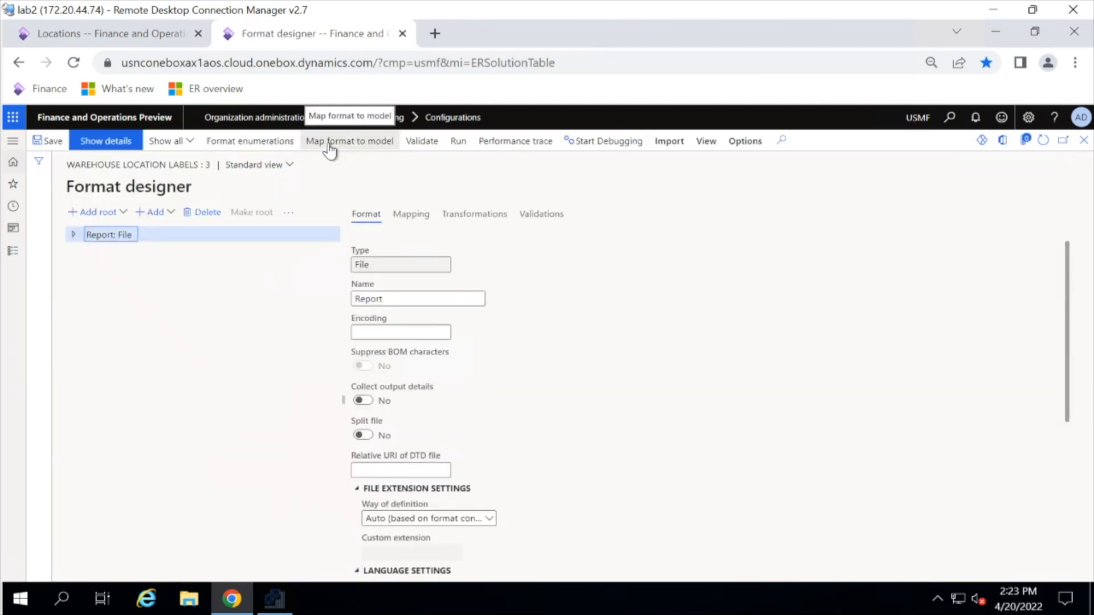
pyautogui.click(412, 217)
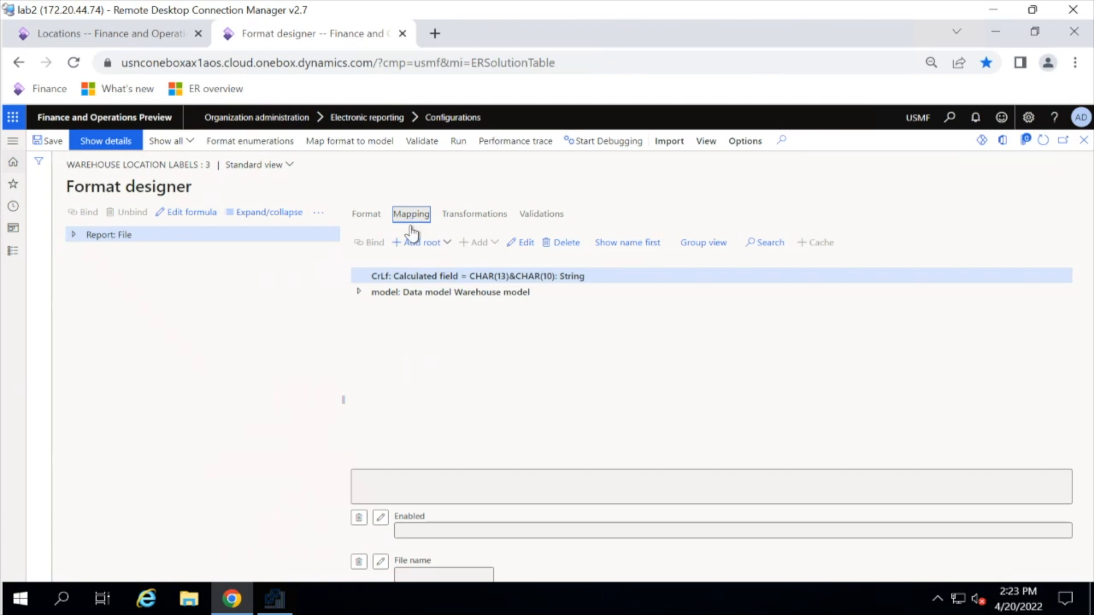
pyautogui.click(267, 217)
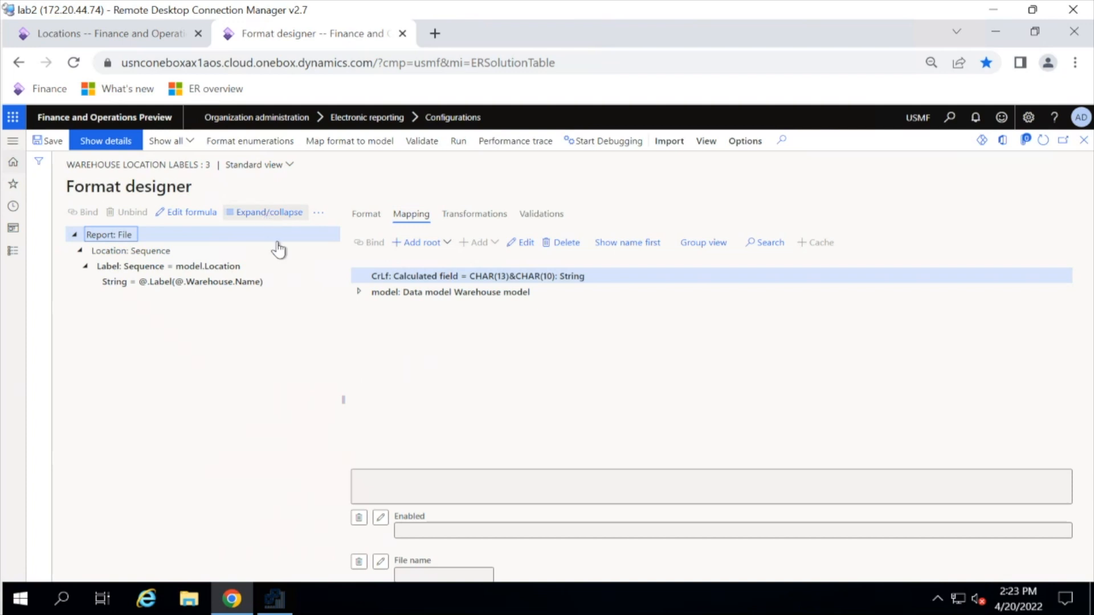
pyautogui.click(359, 292)
pyautogui.click(365, 307)
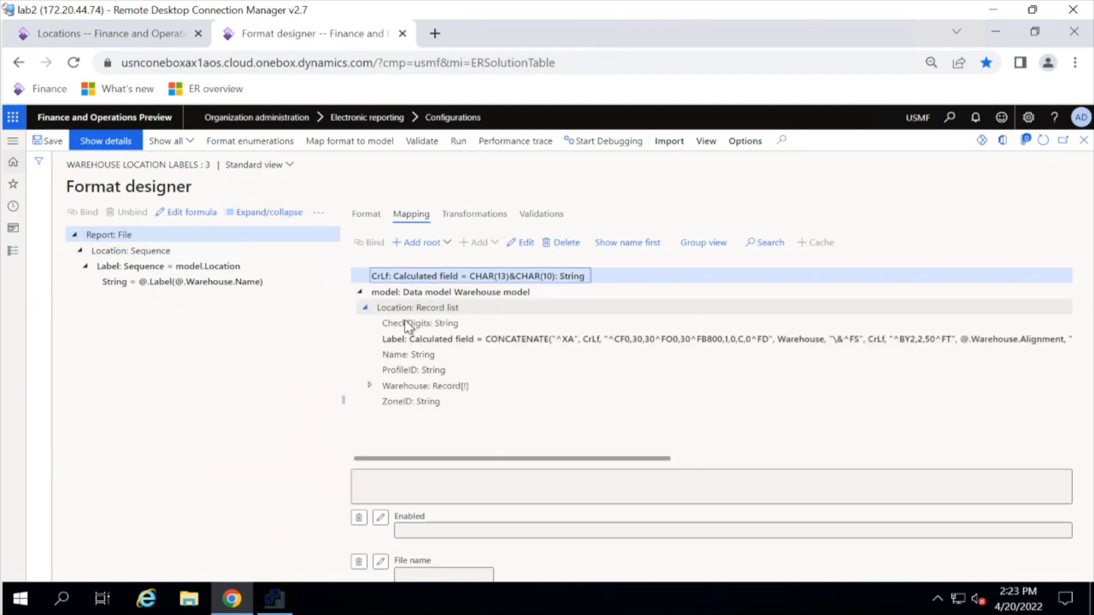
pyautogui.click(473, 338)
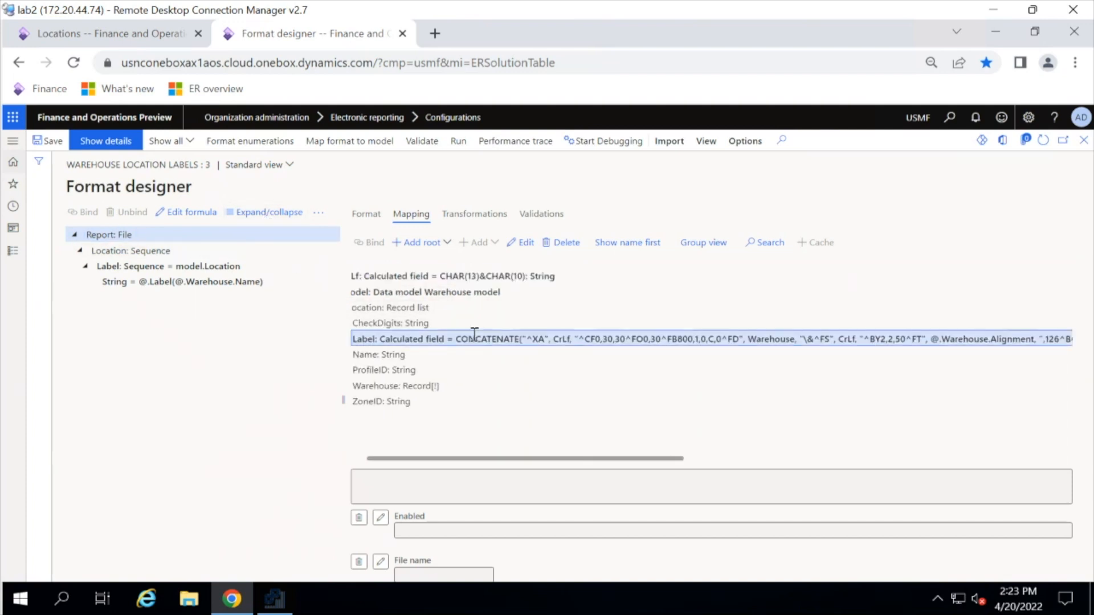
# - Open the Label calculated field's formula, examine its ZPL commands and the warehouse, name, alignment and check digit references, and close it without changes
pyautogui.click(526, 250)
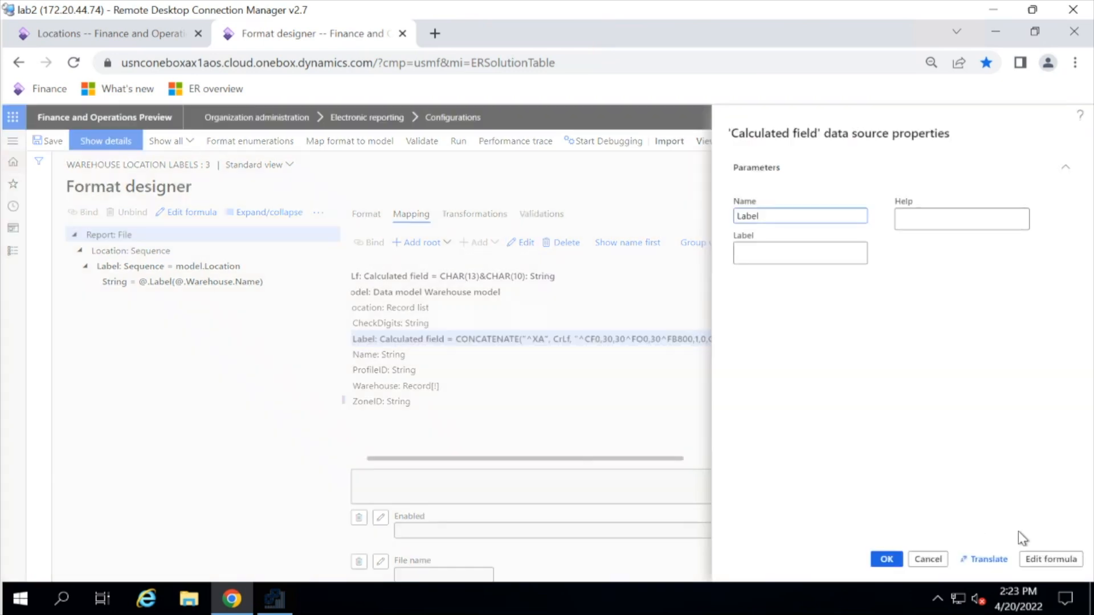
pyautogui.click(1053, 559)
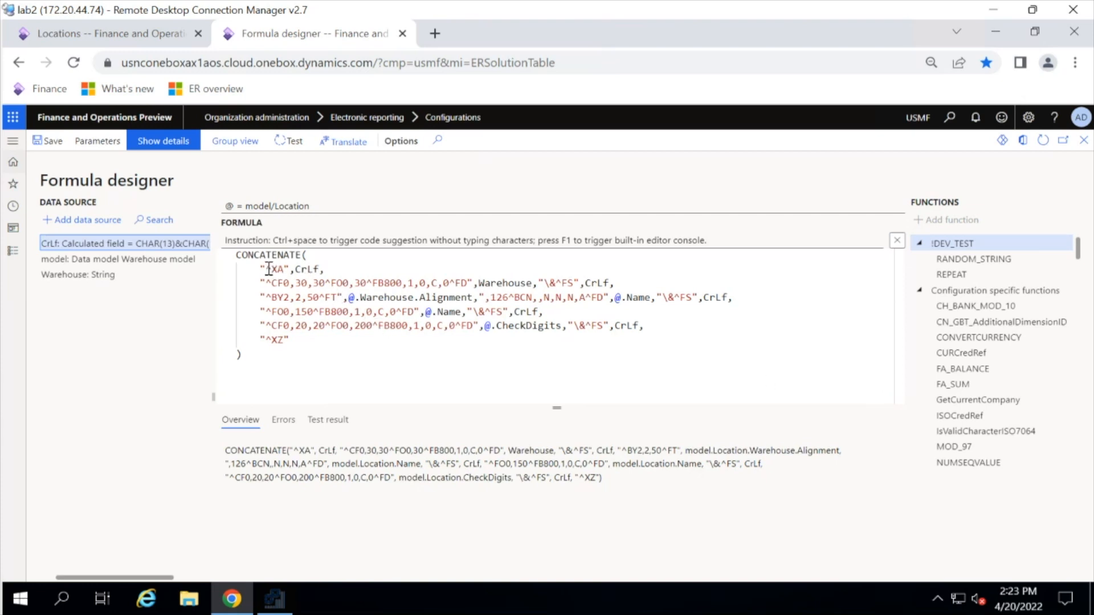
pyautogui.moveTo(264, 269); pyautogui.dragTo(280, 268)
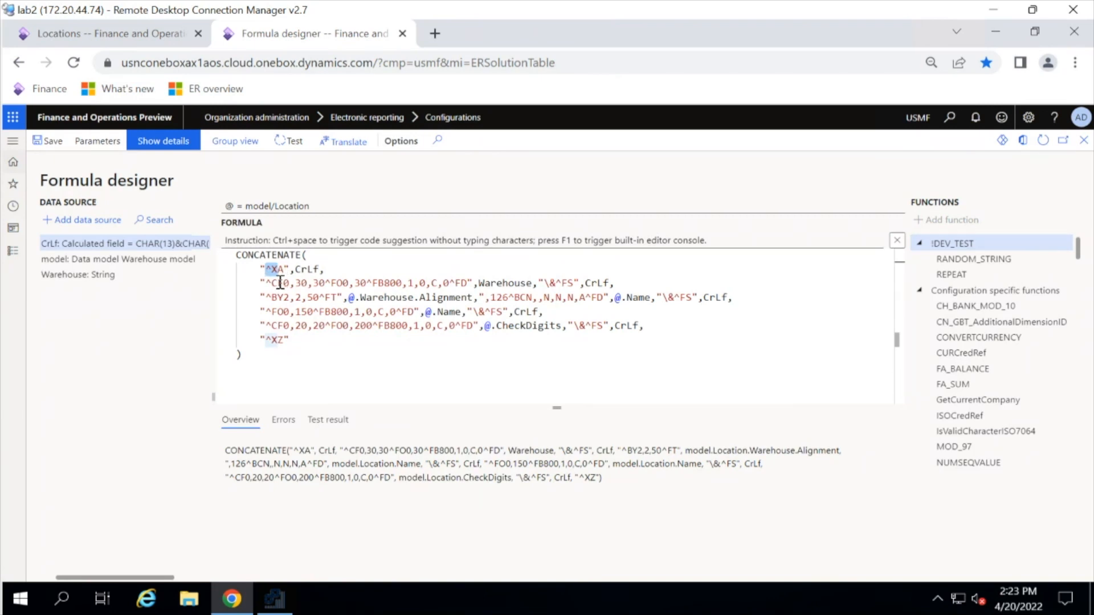
pyautogui.doubleClick(488, 283)
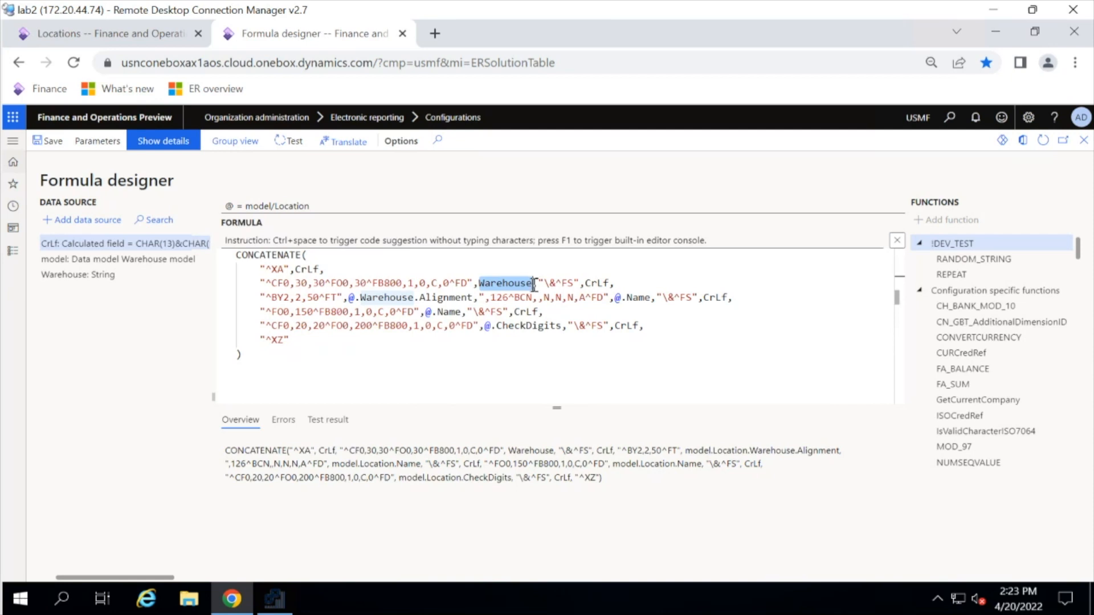
pyautogui.moveTo(615, 297); pyautogui.dragTo(652, 300)
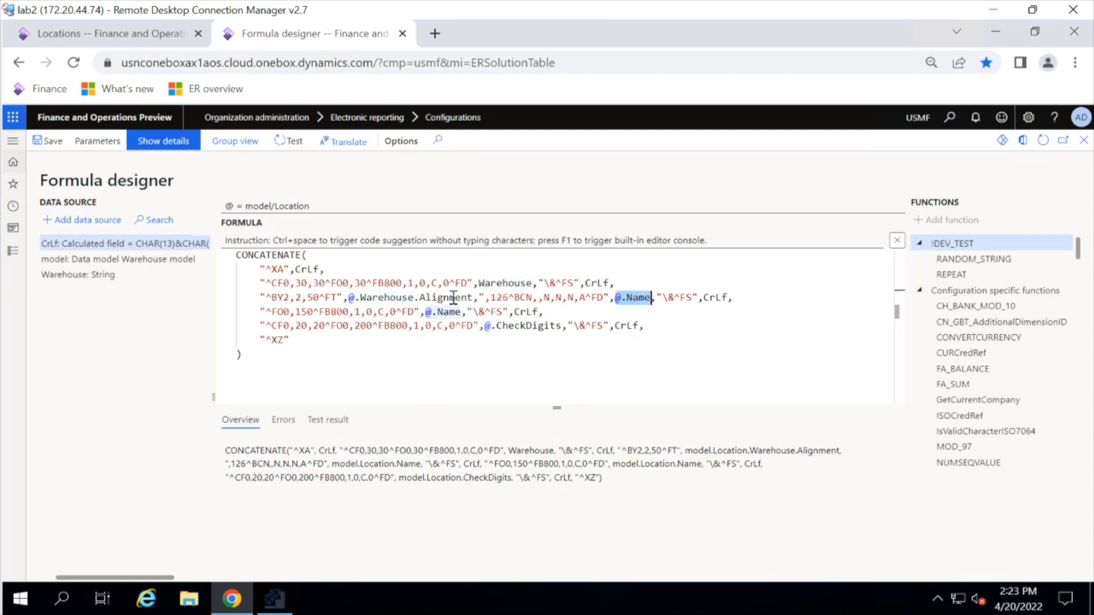
pyautogui.moveTo(504, 297); pyautogui.dragTo(527, 297)
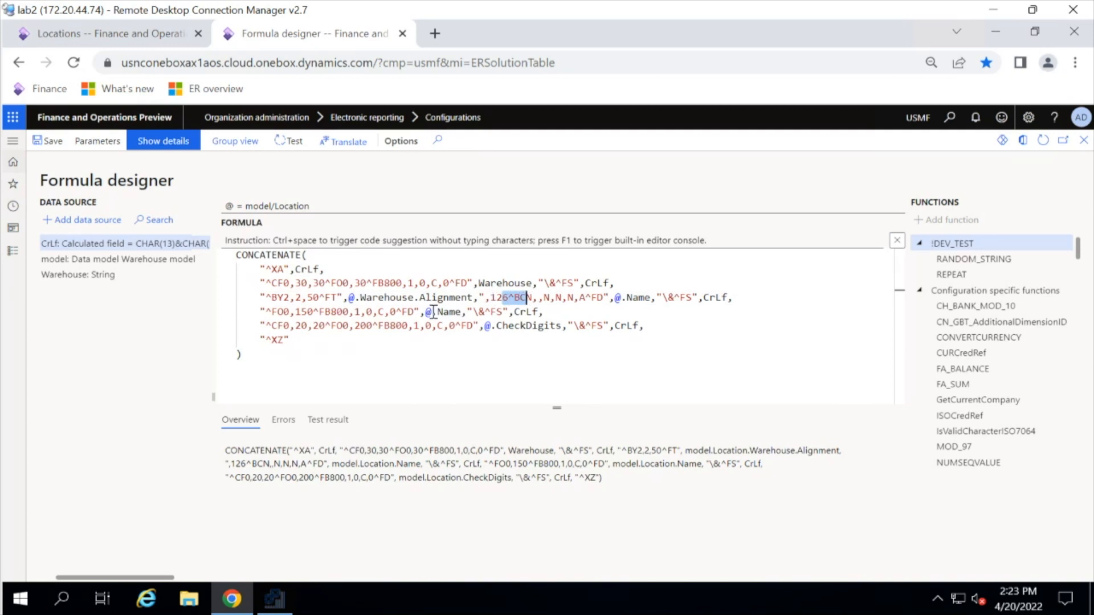
pyautogui.moveTo(425, 312); pyautogui.dragTo(461, 312)
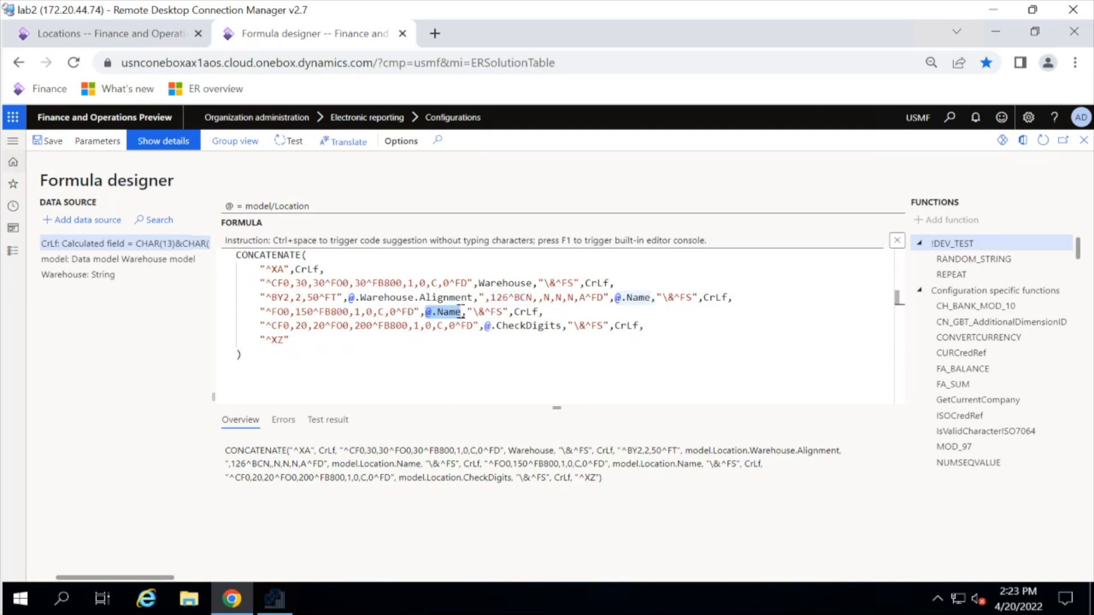
pyautogui.moveTo(479, 326); pyautogui.dragTo(561, 327)
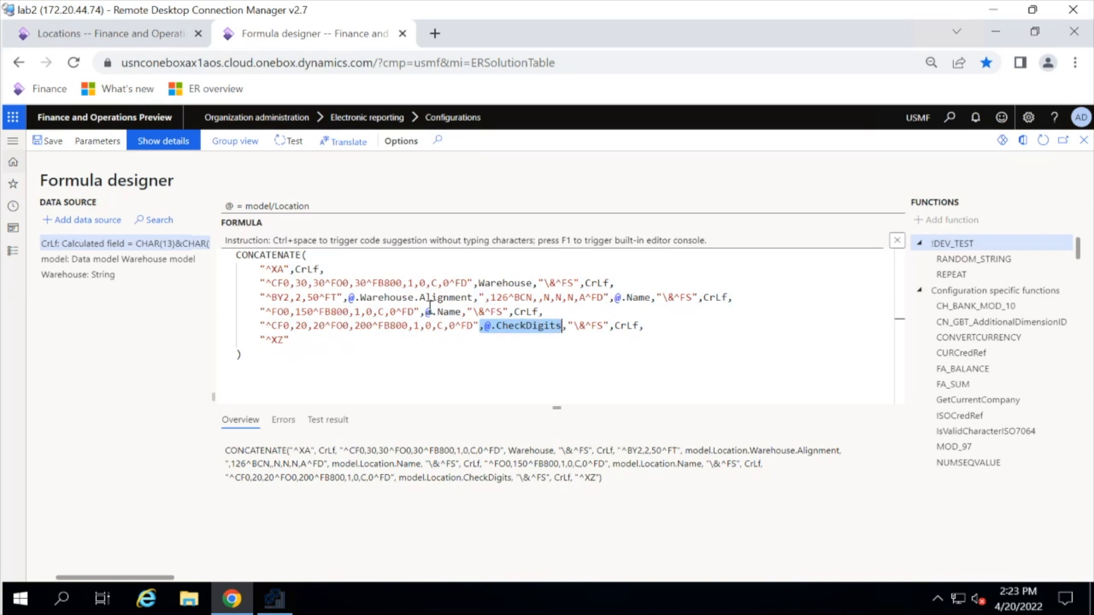
pyautogui.moveTo(348, 297); pyautogui.dragTo(474, 300)
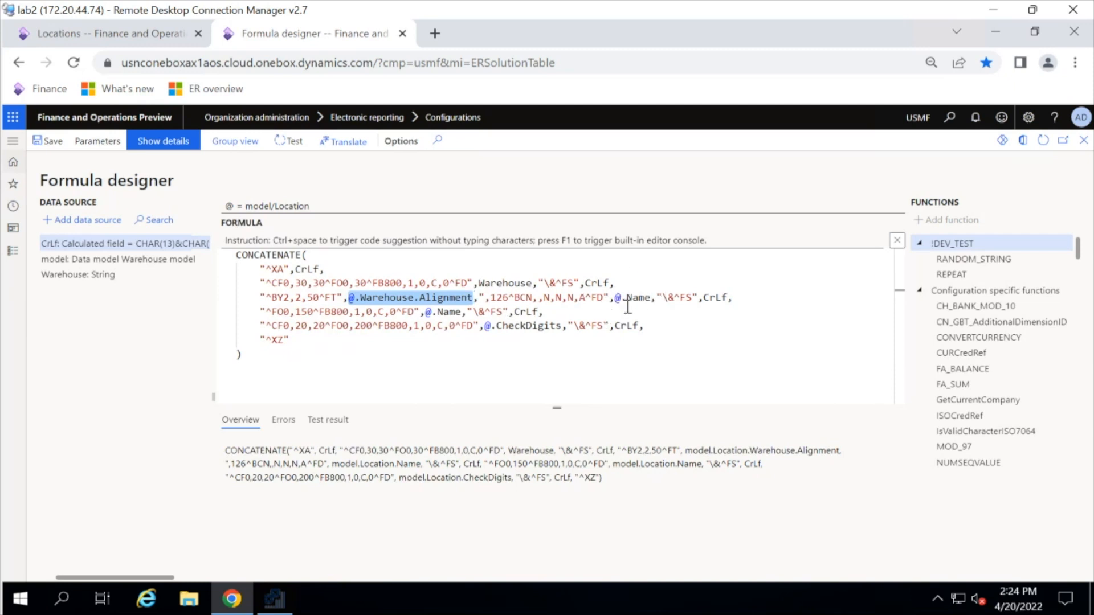
pyautogui.click(1082, 142)
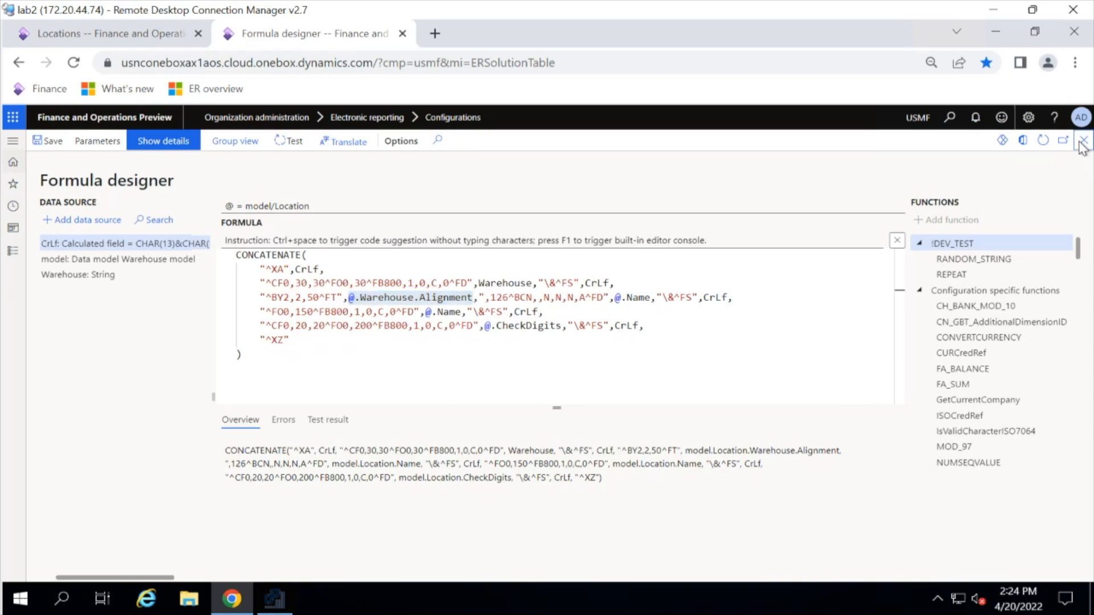
pyautogui.click(920, 561)
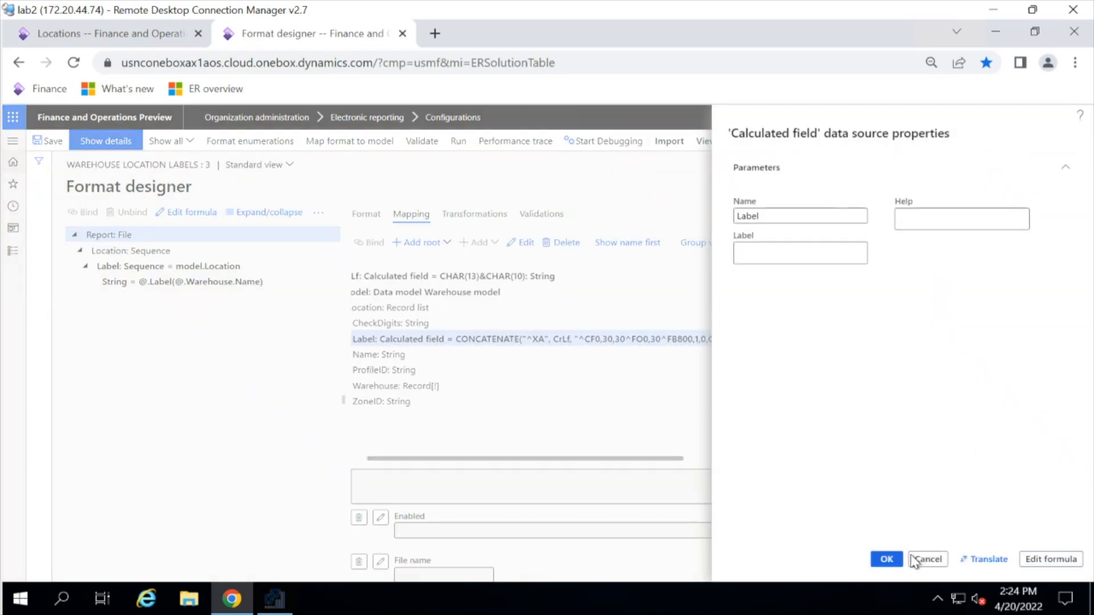
# - Run the Warehouse location labels format to the Screen destination after reviewing the records to include
pyautogui.click(457, 143)
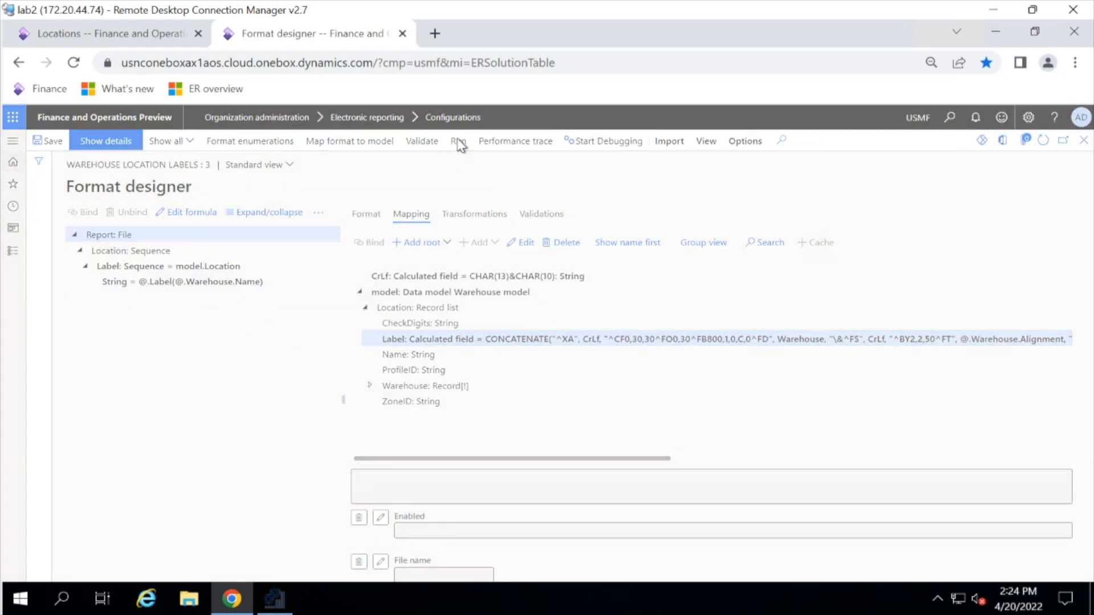
pyautogui.click(638, 336)
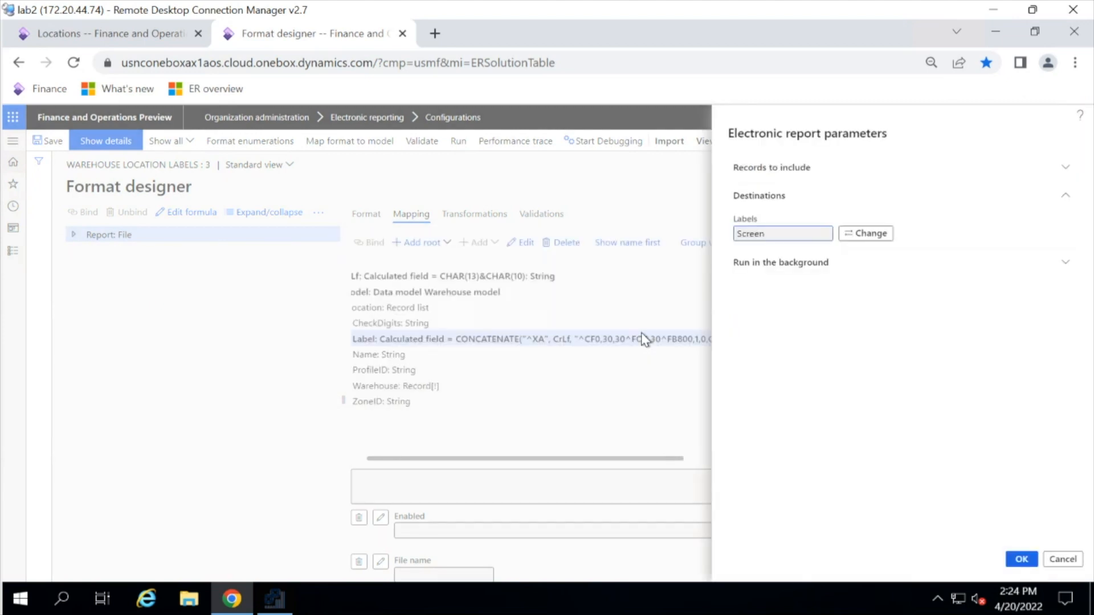
pyautogui.click(761, 171)
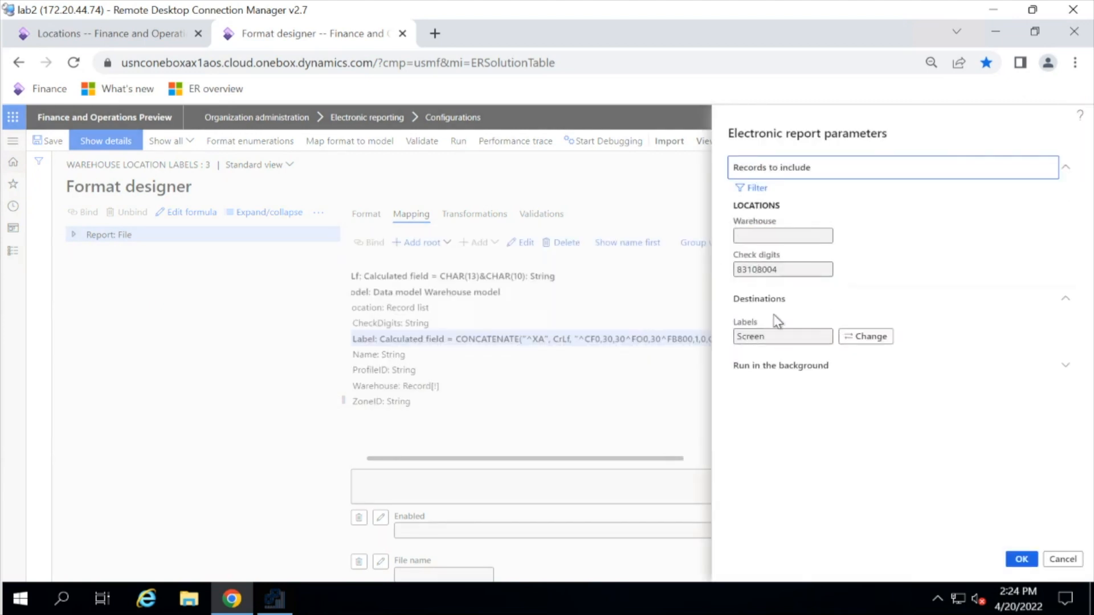
pyautogui.click(1021, 559)
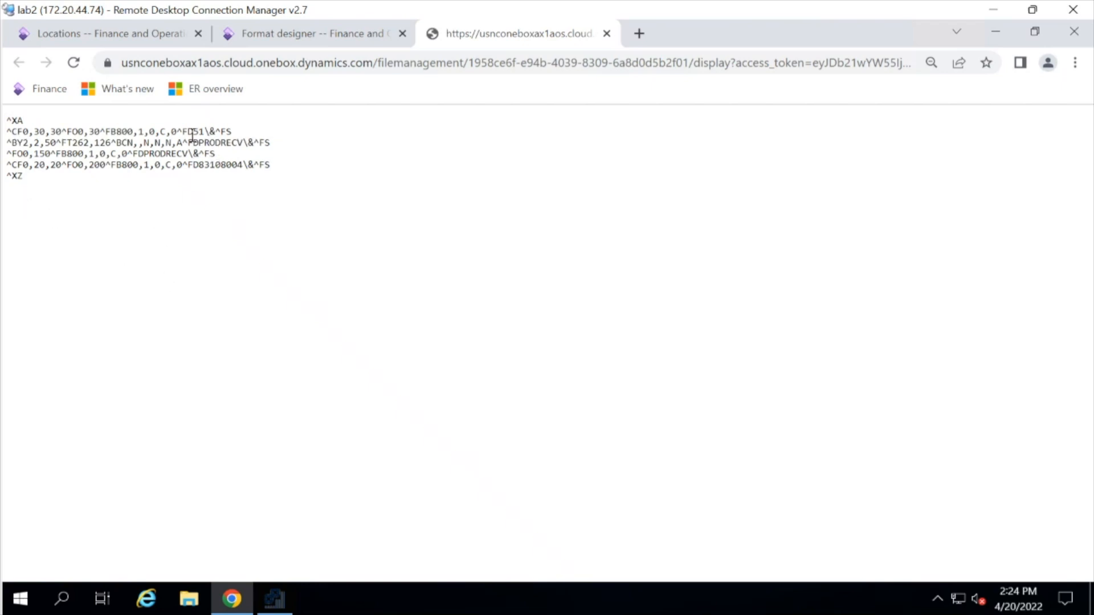
# - Examine the location name and check digits in the generated ZPL output, close it, and compare with the Locations list
pyautogui.moveTo(192, 132); pyautogui.dragTo(246, 143)
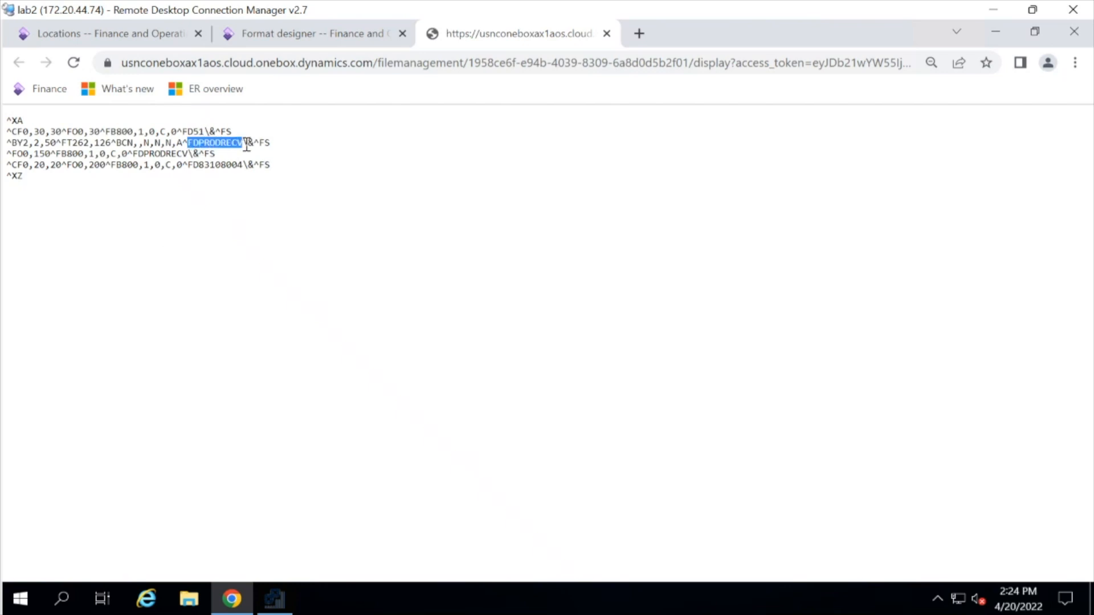
pyautogui.moveTo(139, 154); pyautogui.dragTo(181, 153)
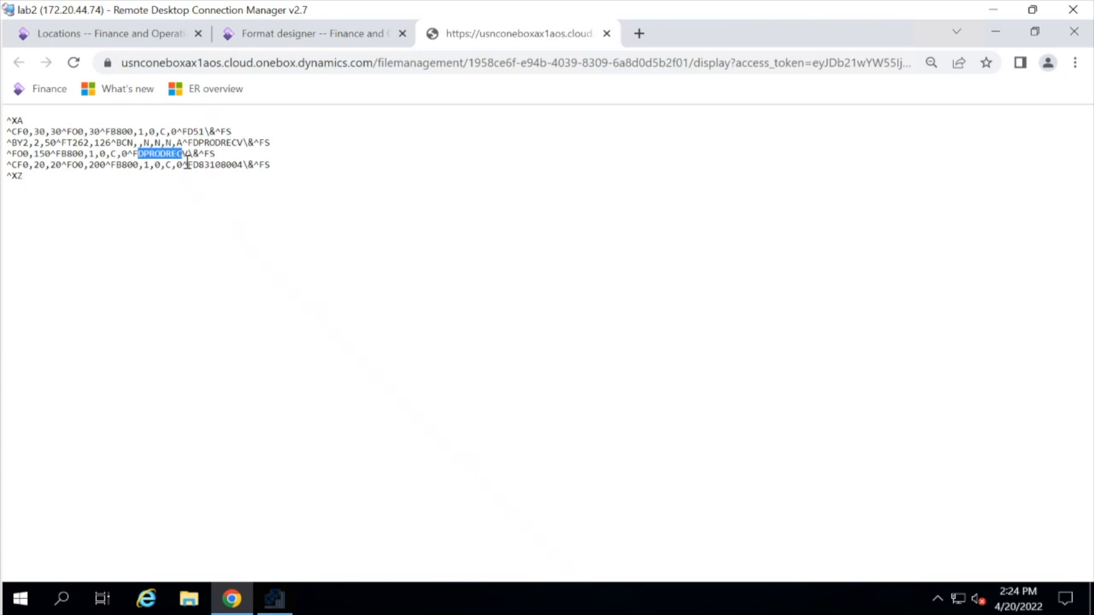
pyautogui.moveTo(198, 165); pyautogui.dragTo(243, 169)
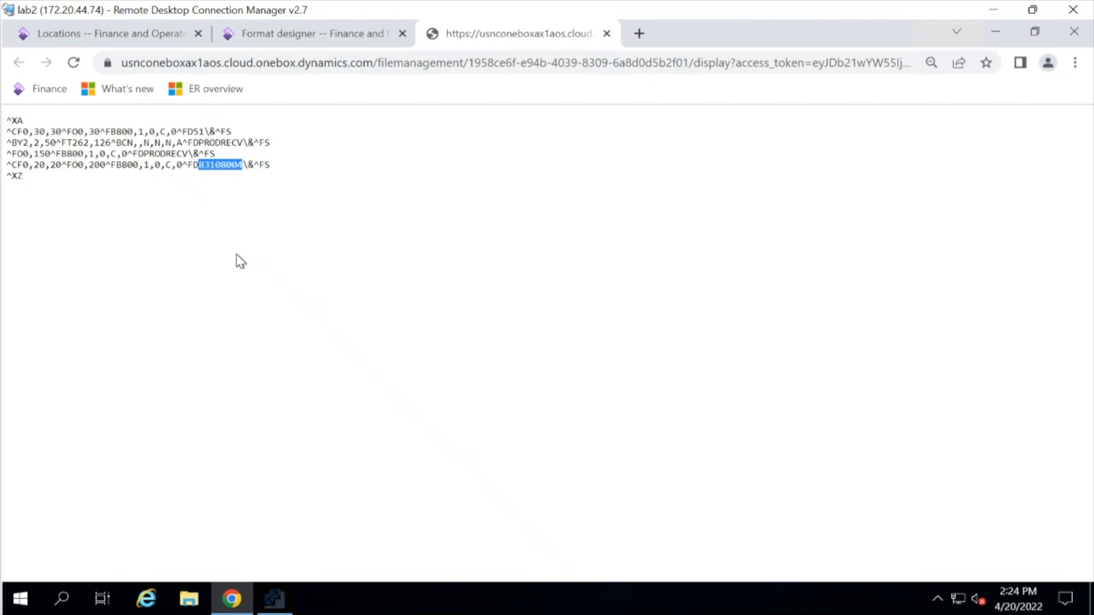
pyautogui.click(607, 34)
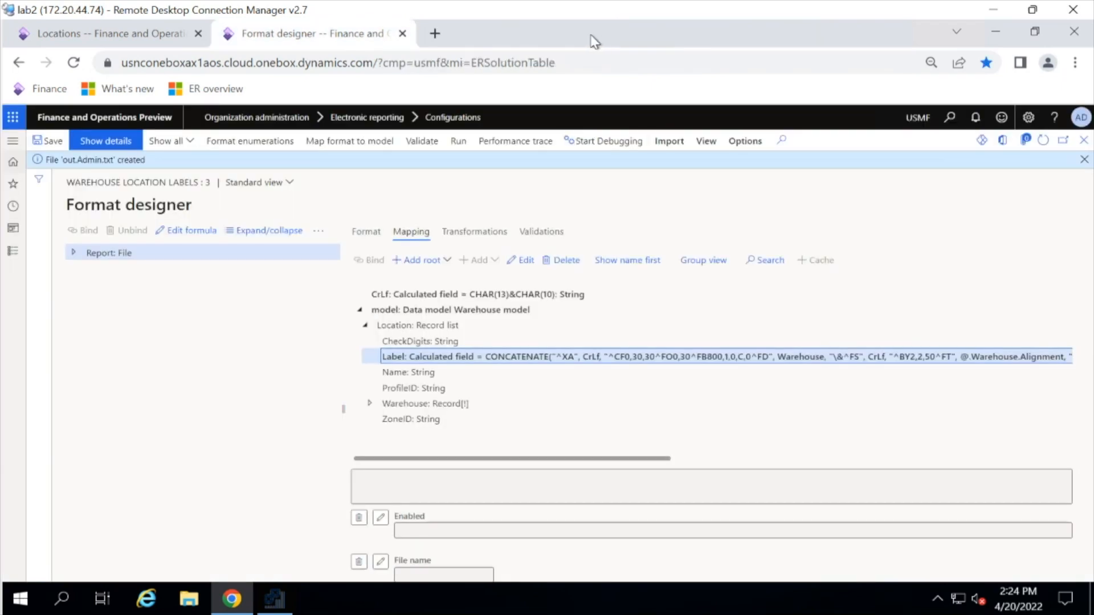
pyautogui.click(149, 34)
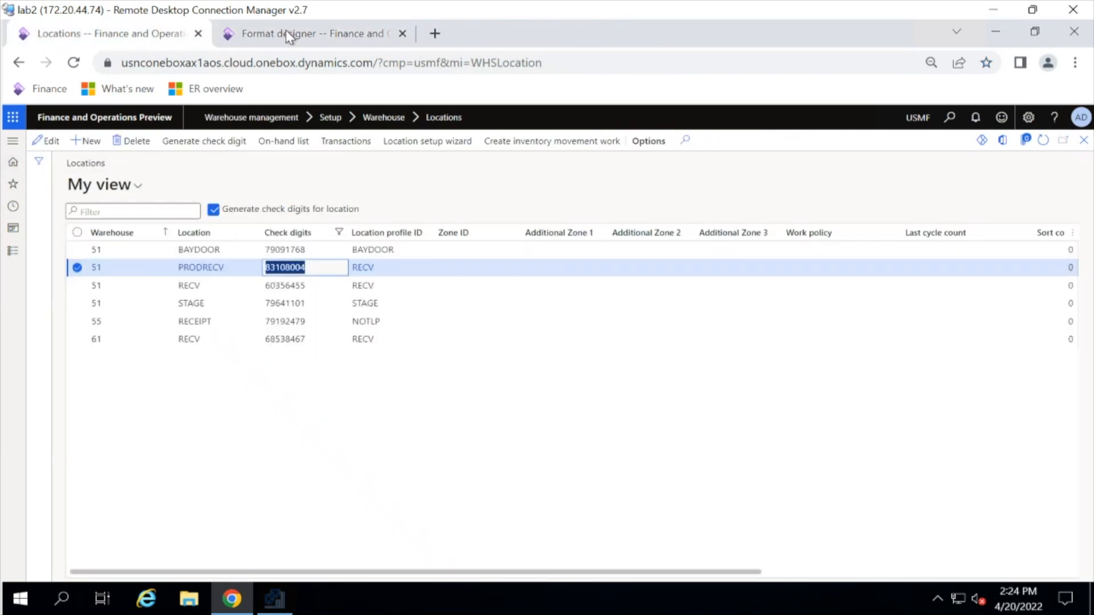
# - Duplicate the Format designer browser tab and open the Electronic reporting destination page in the copy
pyautogui.click(286, 33)
pyautogui.rightClick(286, 33)
pyautogui.click(323, 151)
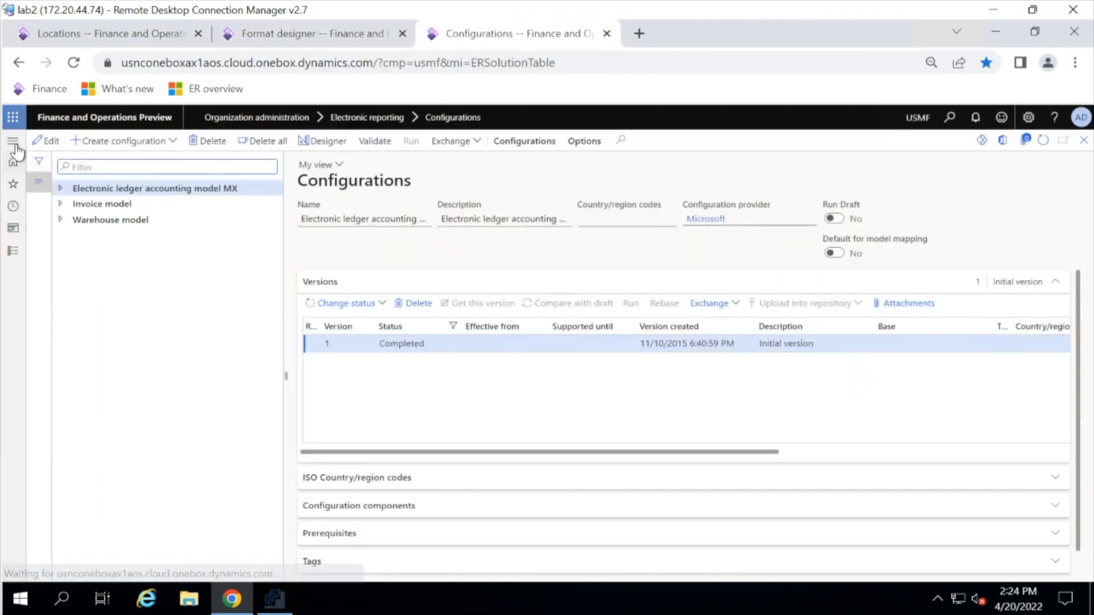
pyautogui.click(13, 142)
pyautogui.click(52, 279)
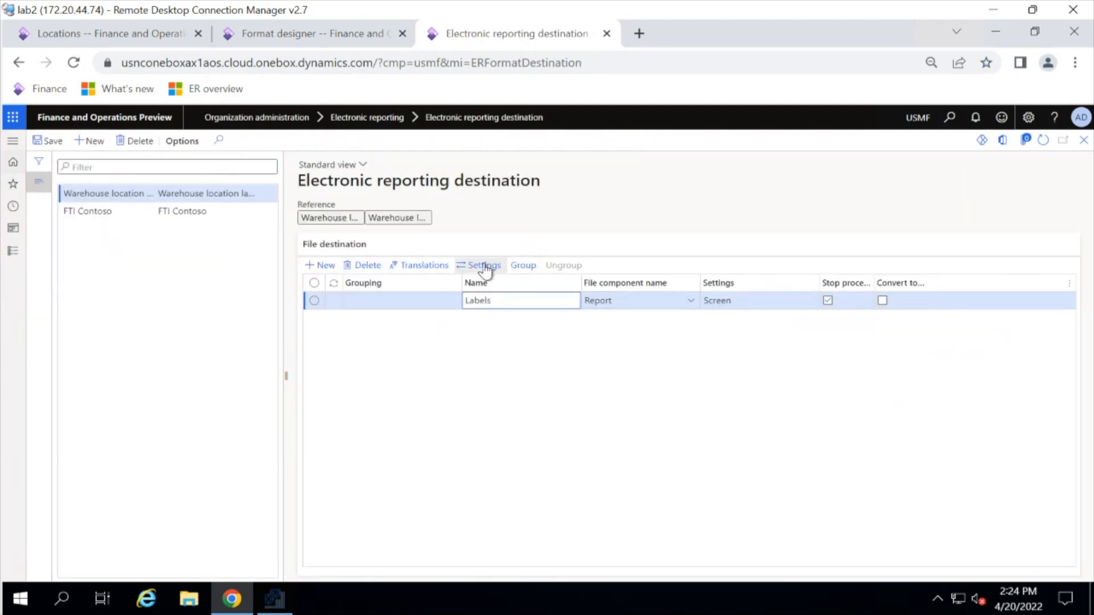
# - In the Labels file destination, disable Screen and enable Printer with the ZPL document routing type, and save the destination
pyautogui.click(485, 266)
pyautogui.click(901, 178)
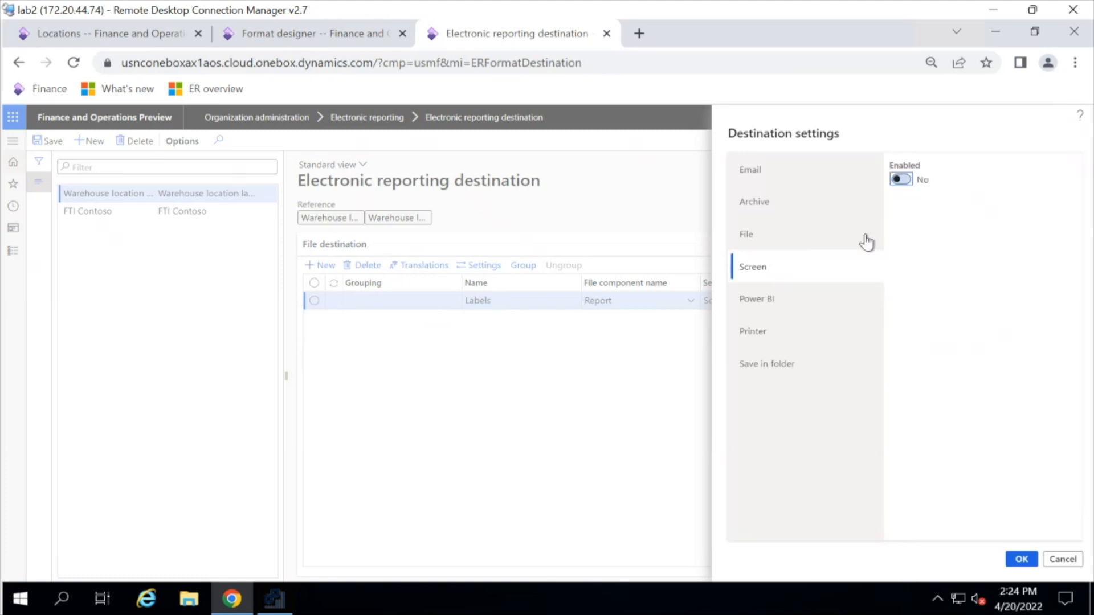
pyautogui.click(753, 339)
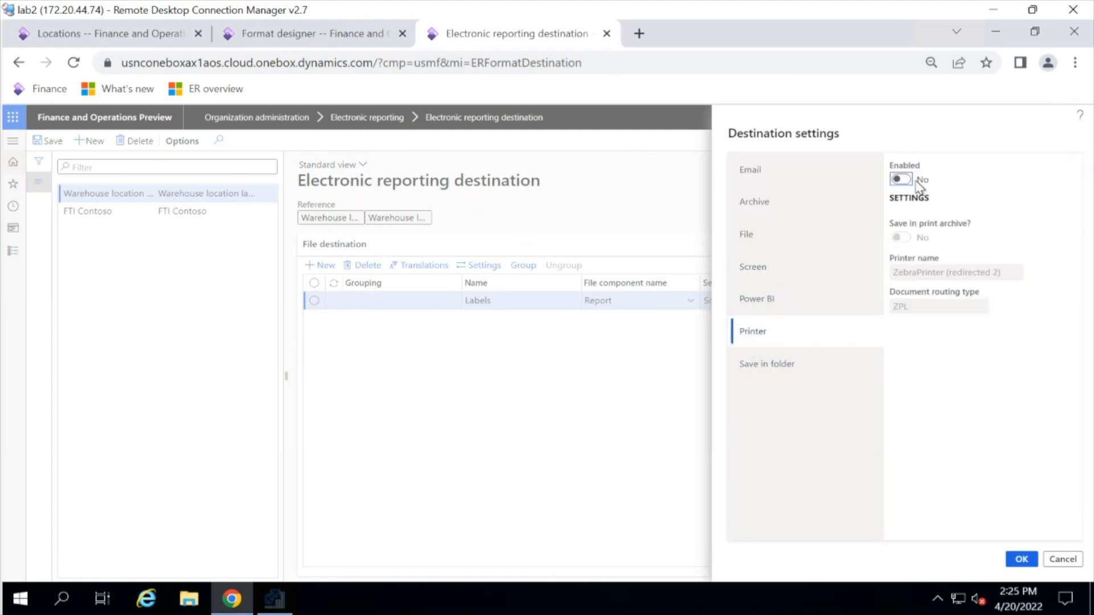
pyautogui.click(901, 179)
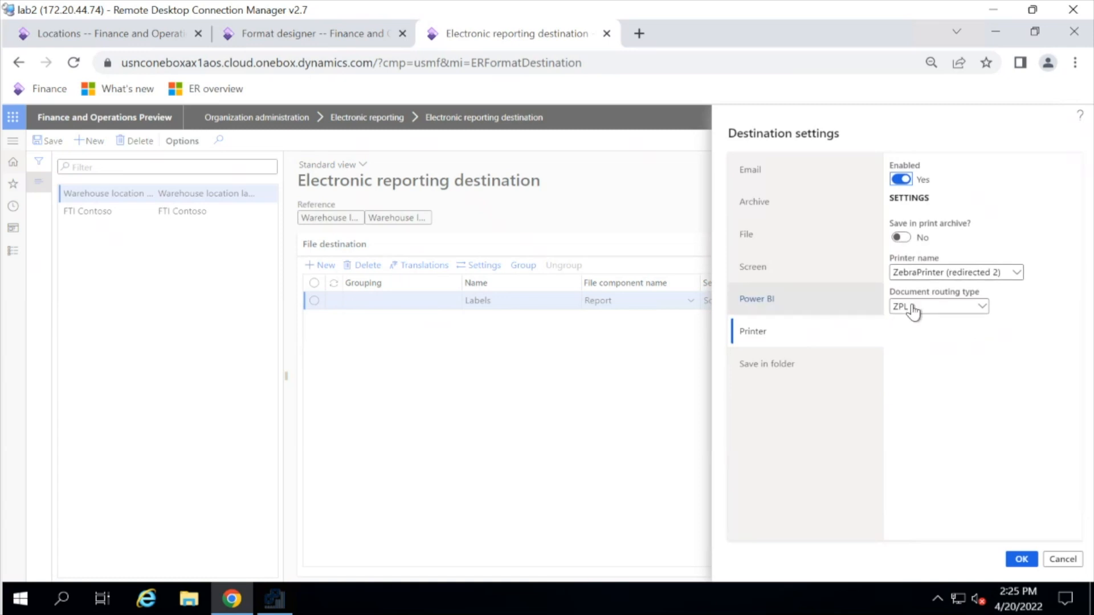
pyautogui.click(982, 306)
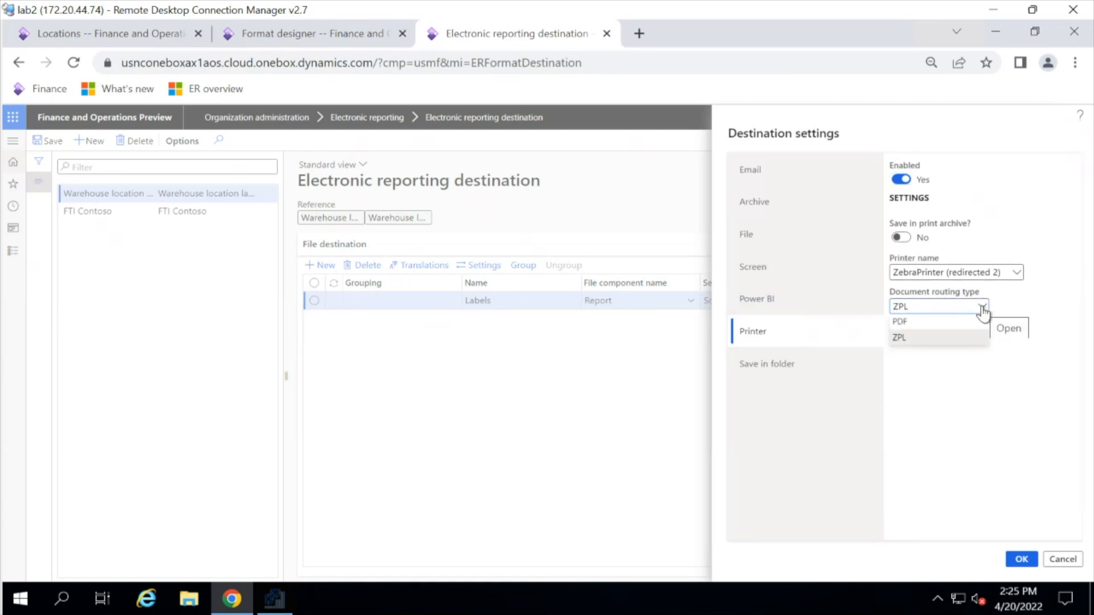
pyautogui.click(982, 310)
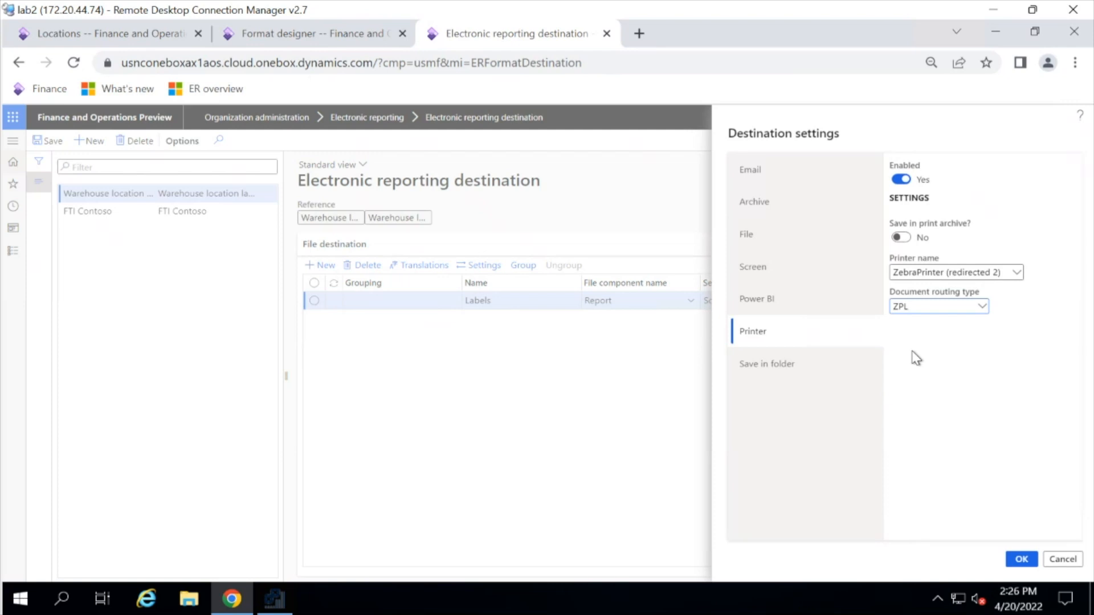
pyautogui.click(1023, 559)
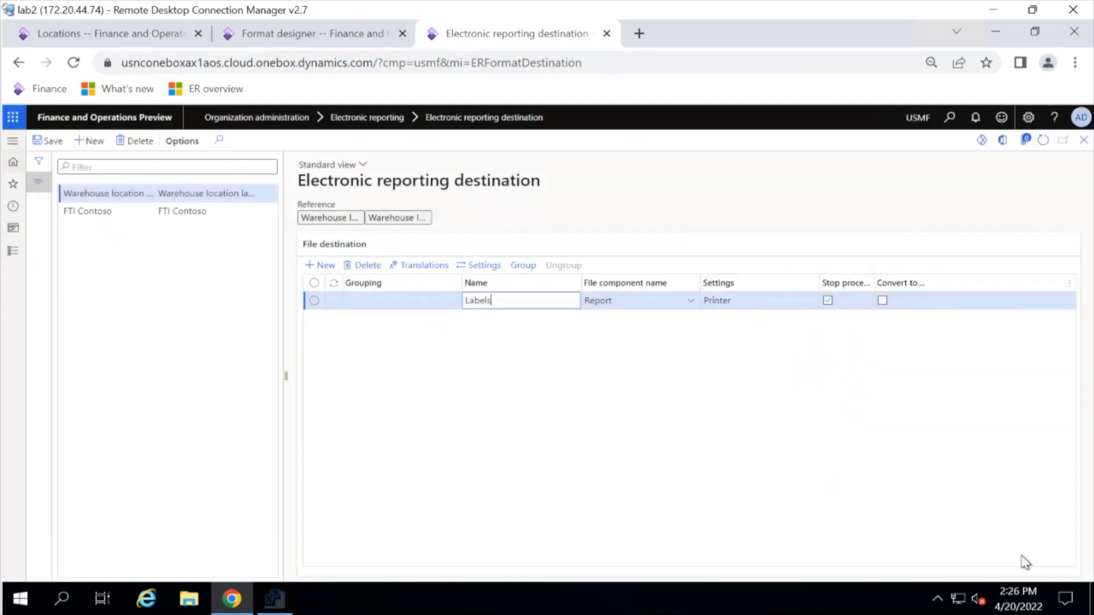
pyautogui.click(50, 143)
# - Return to the Format designer, shrink the windows to reveal the Document Routing Agent, and switch on the Zpl Printer emulator
pyautogui.click(306, 33)
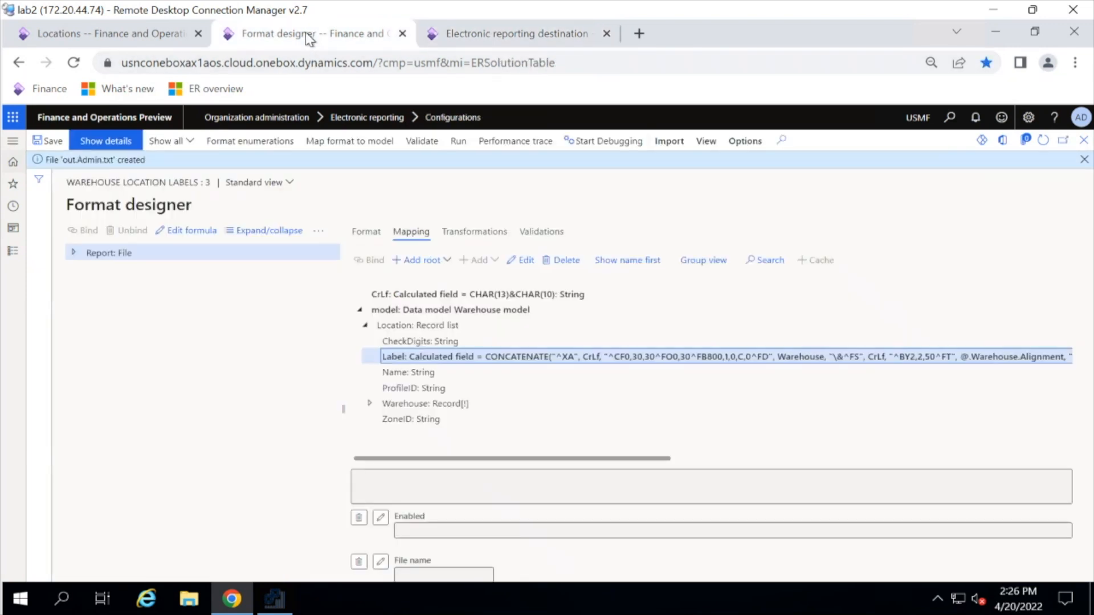
pyautogui.click(1033, 32)
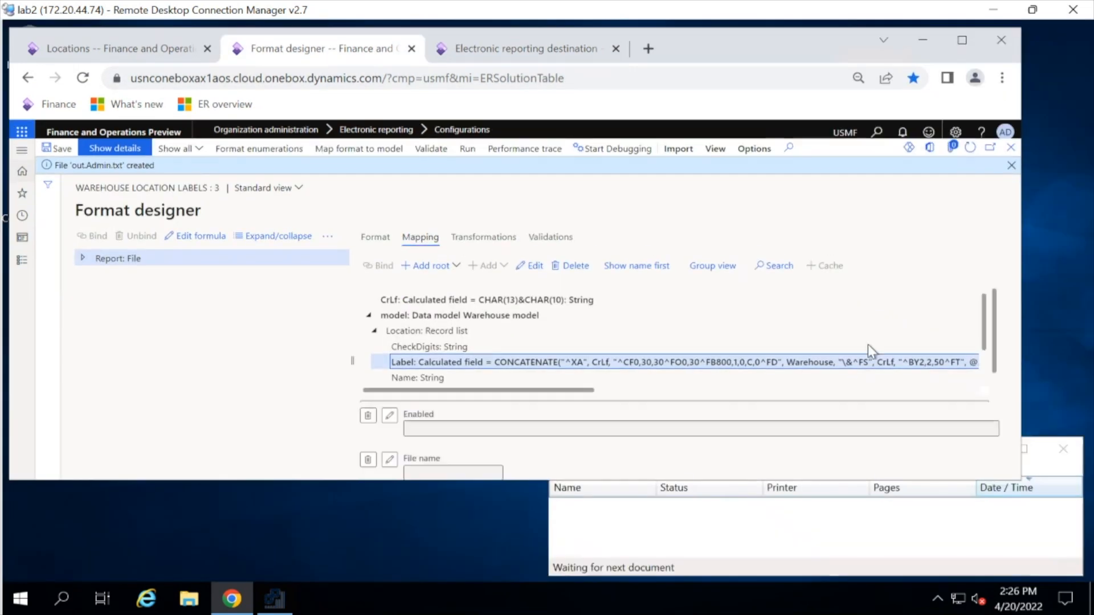
pyautogui.click(801, 531)
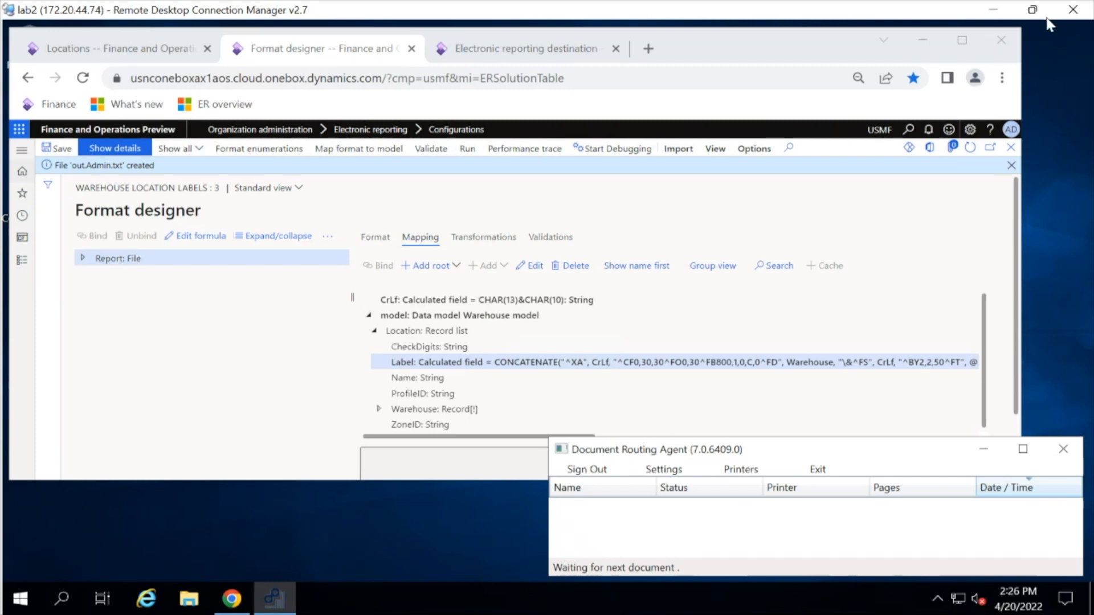
pyautogui.click(1031, 10)
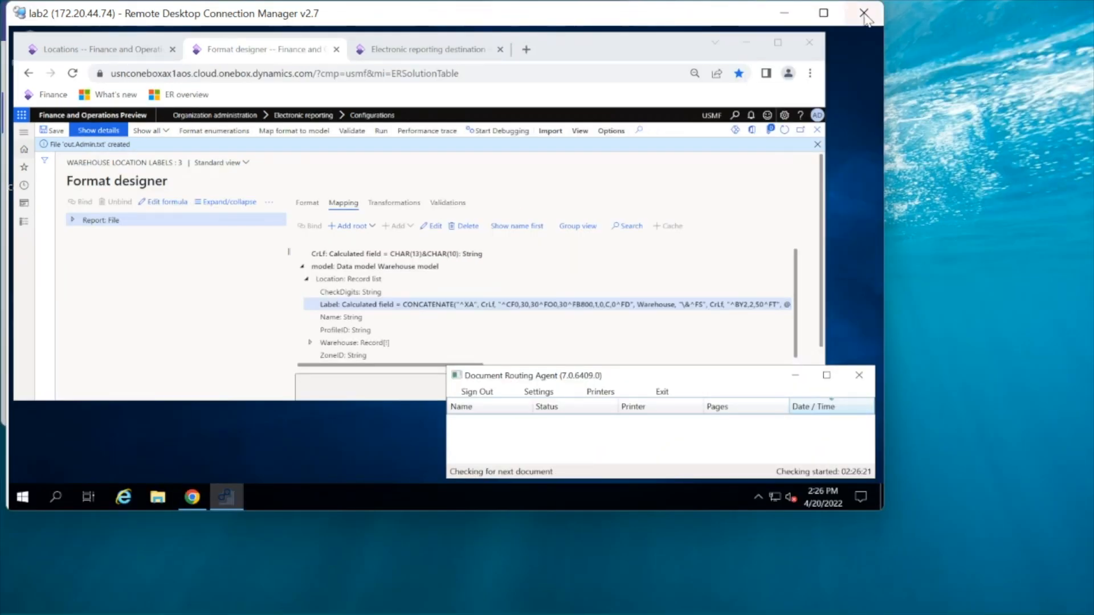
pyautogui.click(484, 592)
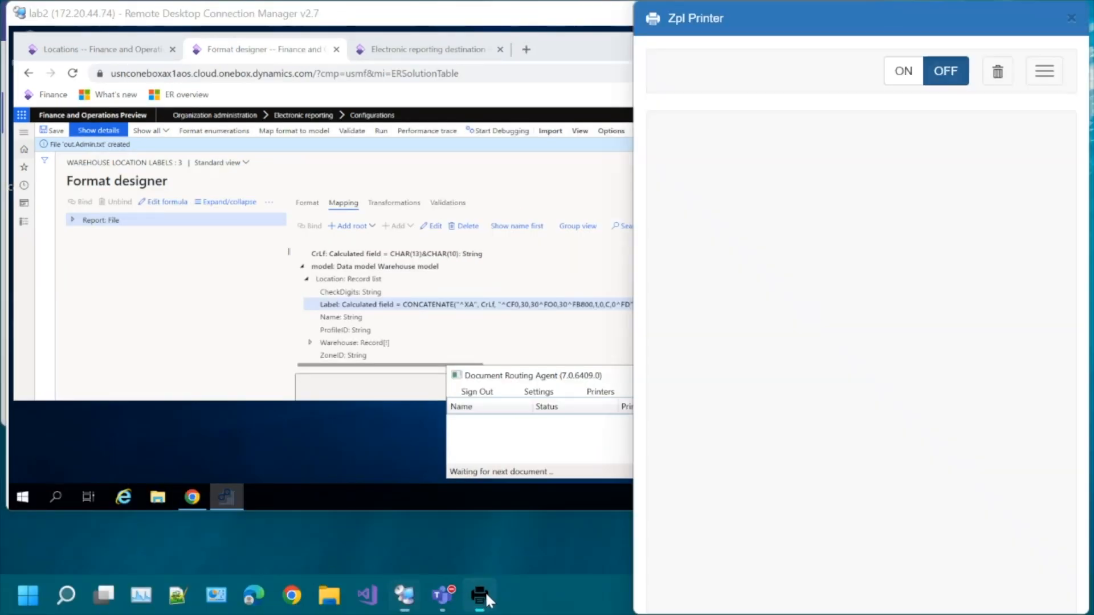
pyautogui.click(905, 74)
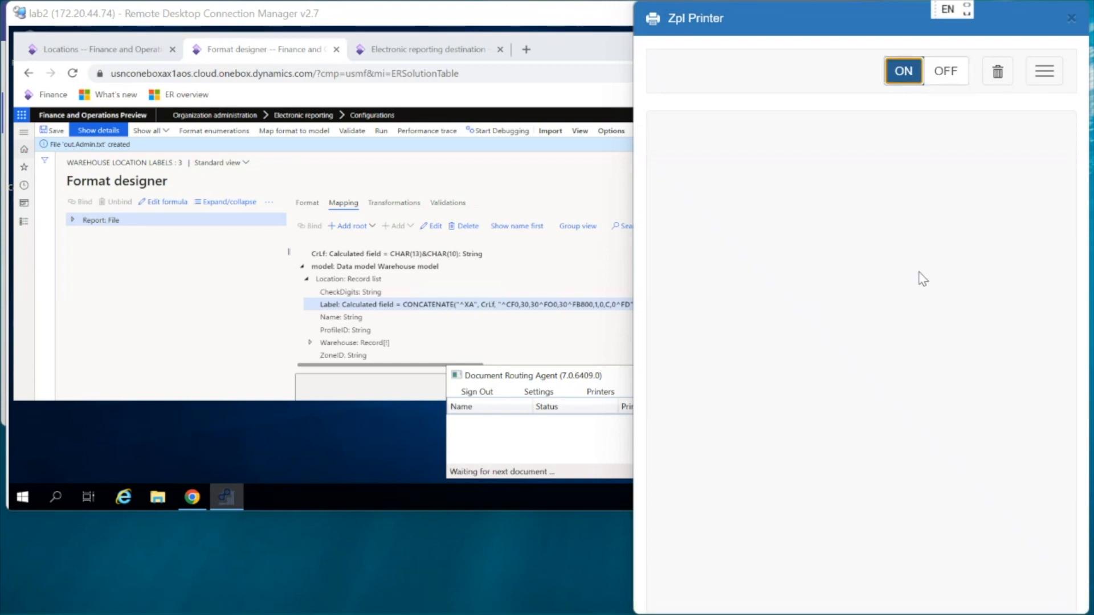
# - Run the warehouse location labels format to the Printer destination, checking the records to include for the Locations filter
pyautogui.click(254, 52)
pyautogui.click(381, 132)
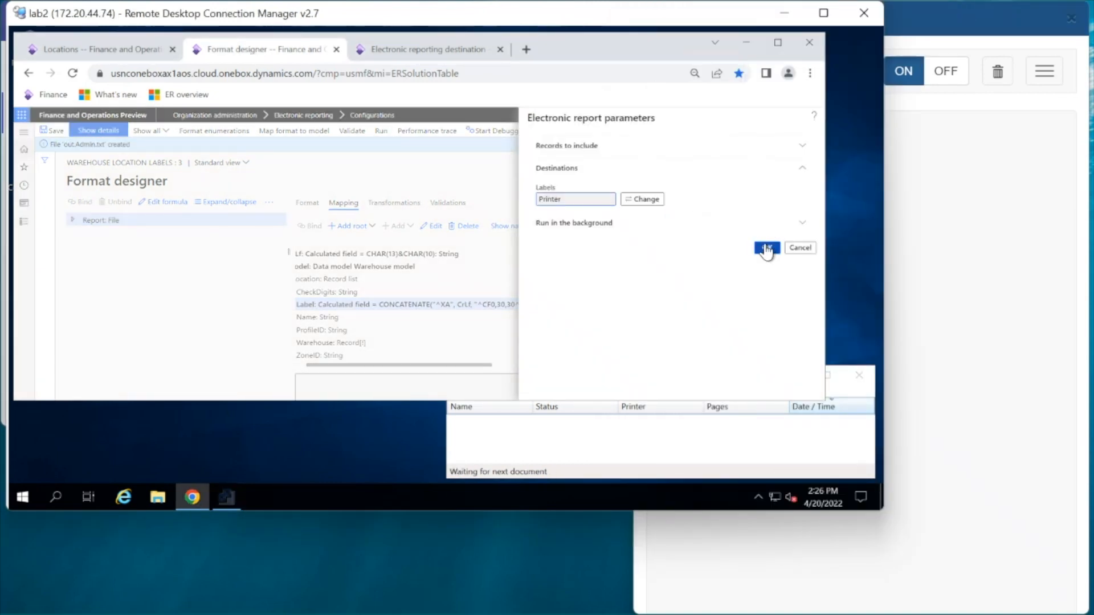
pyautogui.click(571, 147)
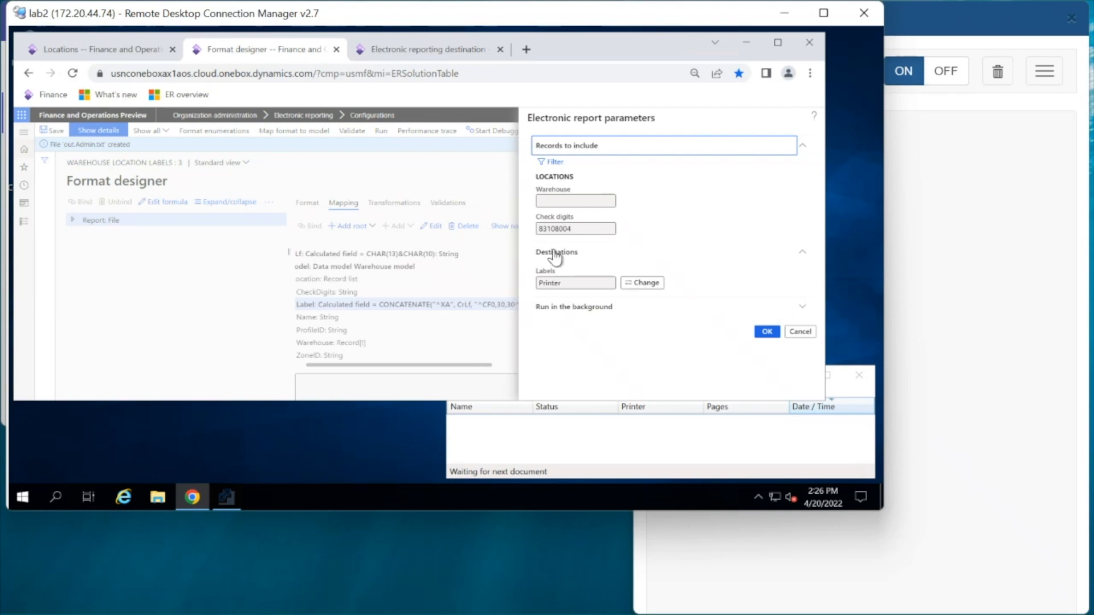
pyautogui.click(778, 333)
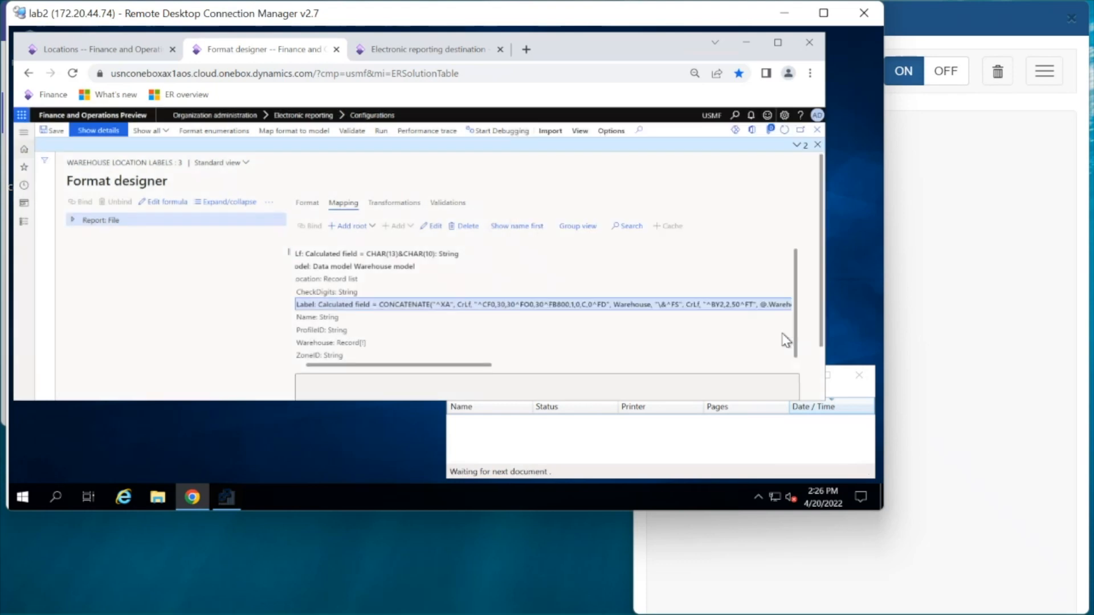
# - Check the print job in the Document Routing Agent and examine the rendered label in the Zpl Printer emulator
pyautogui.click(917, 59)
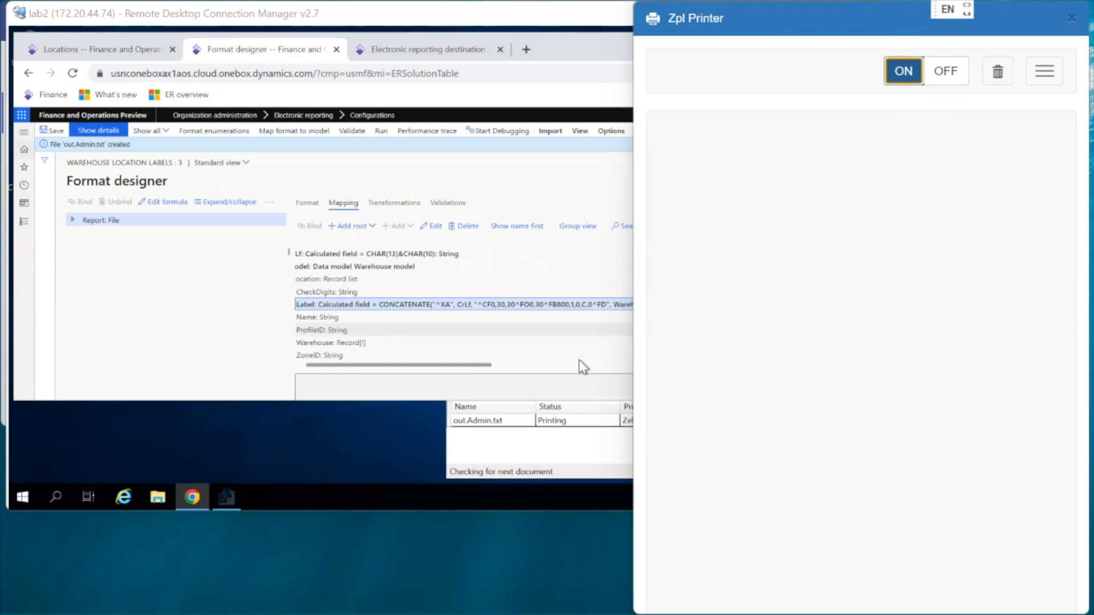
pyautogui.click(517, 449)
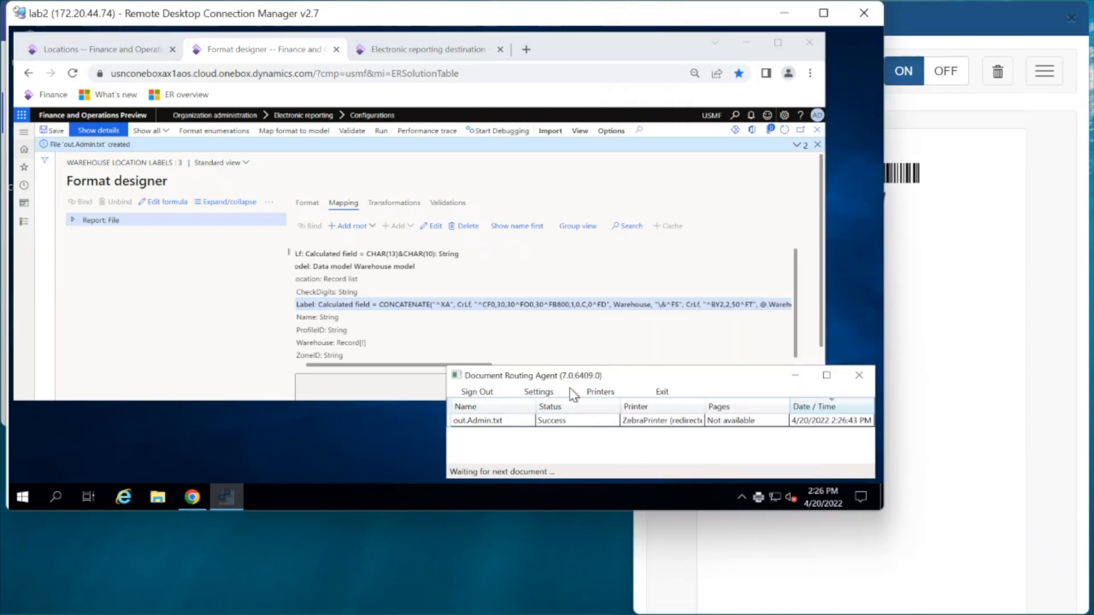
pyautogui.click(974, 14)
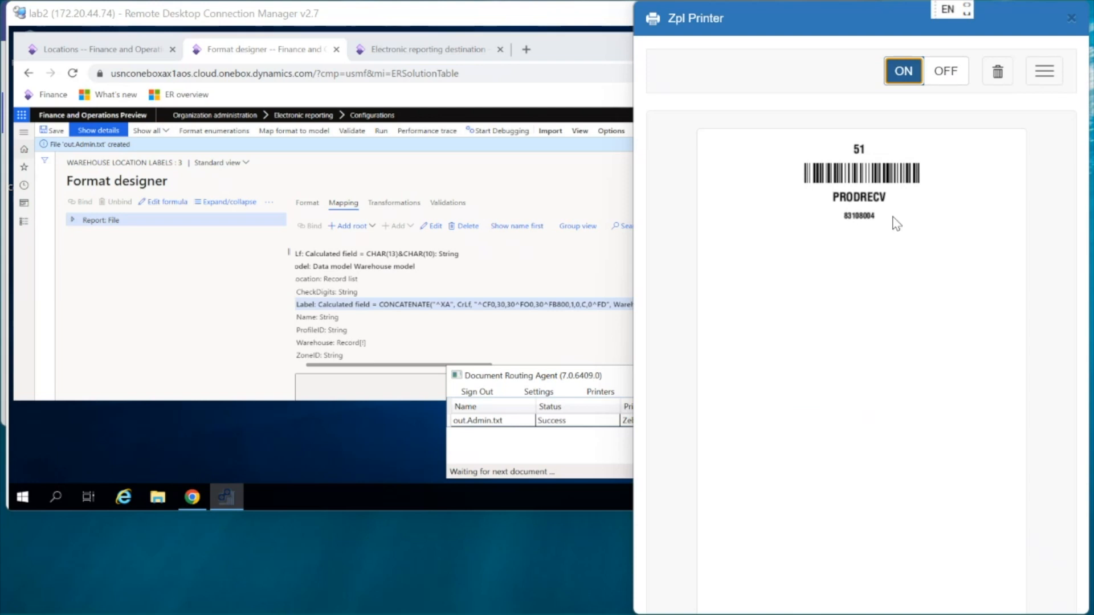
# - Return to the Format designer, enlarge the windows and open the formula of the Label calculated field
pyautogui.click(571, 50)
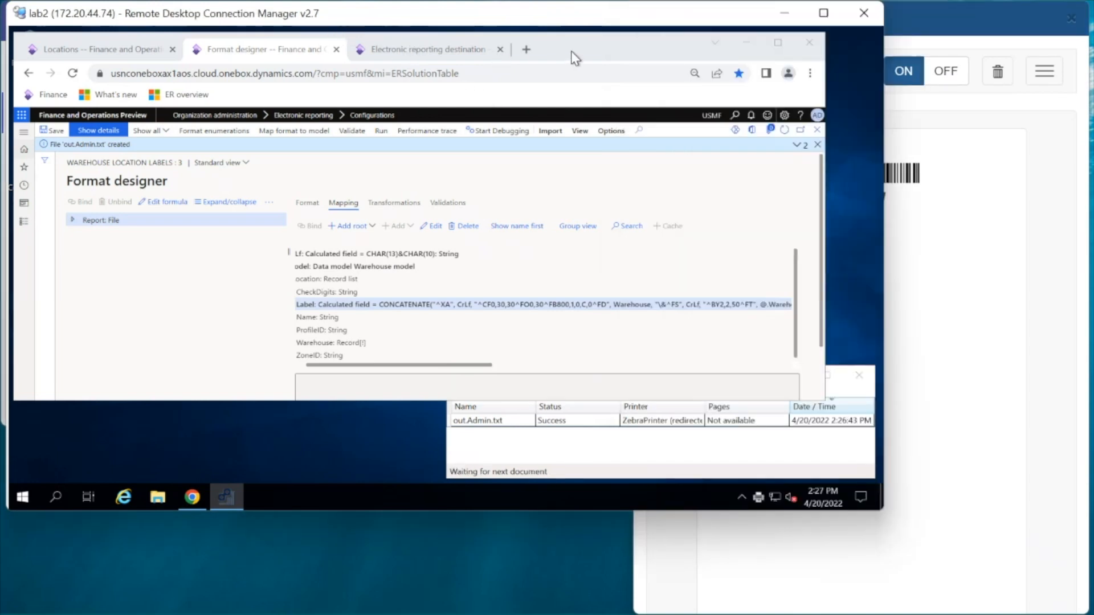
pyautogui.click(824, 13)
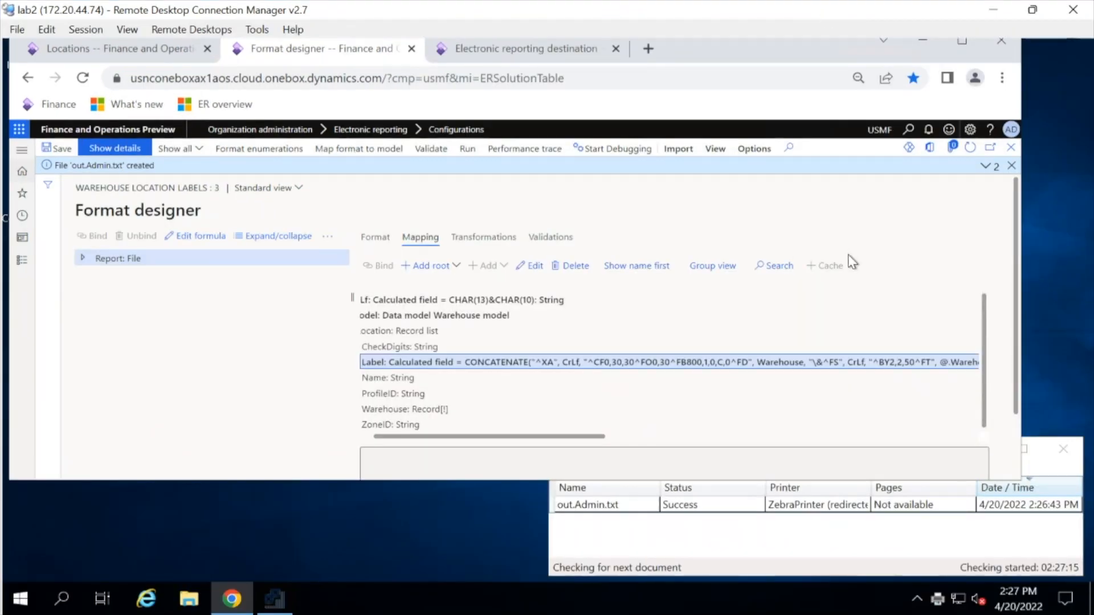
pyautogui.click(537, 267)
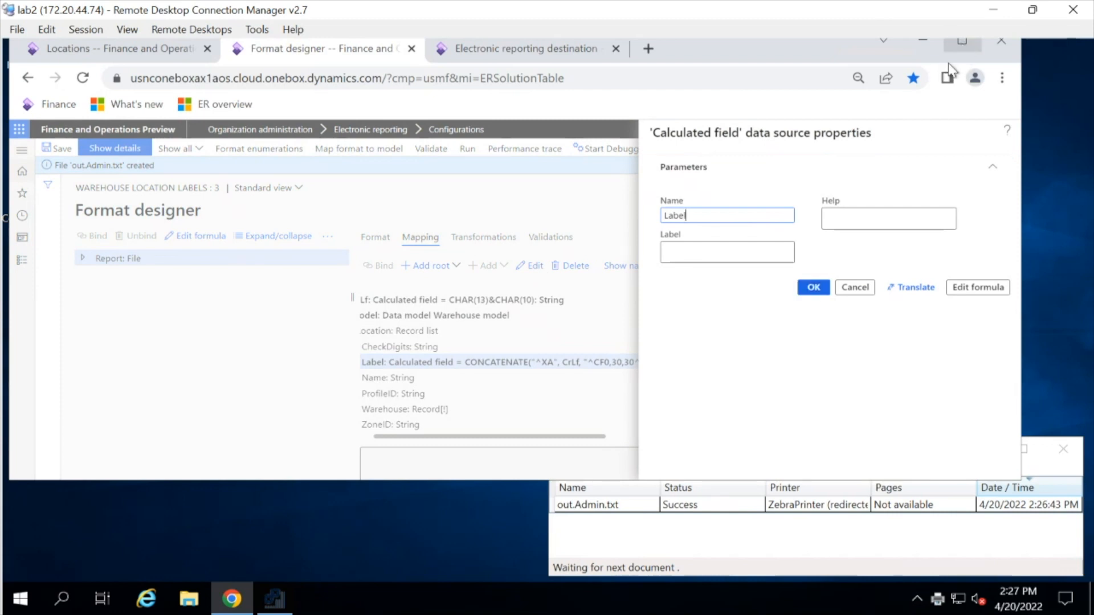
pyautogui.click(962, 41)
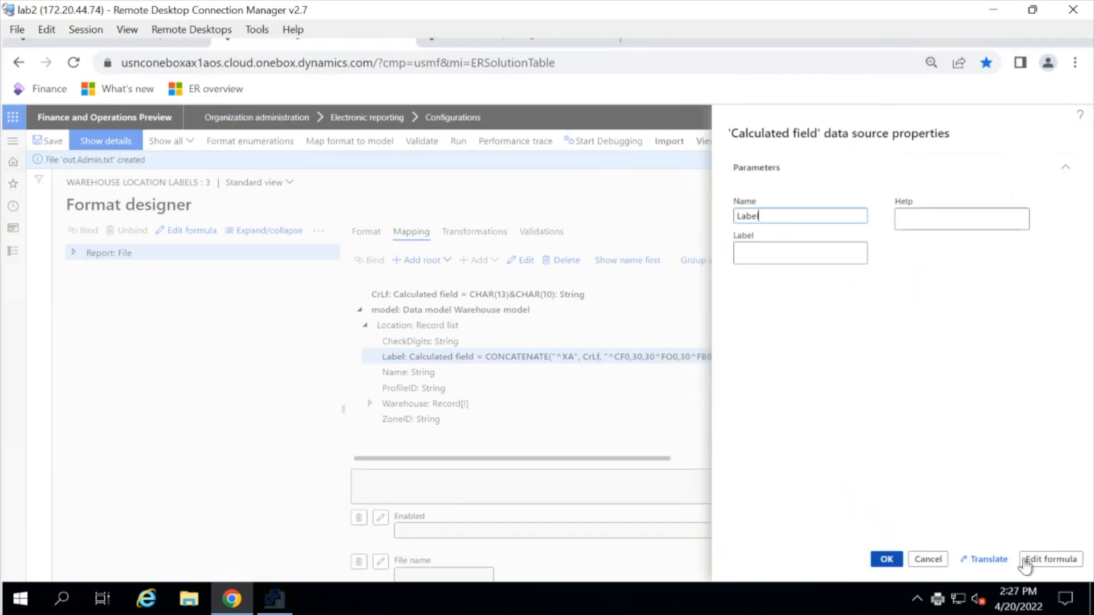
pyautogui.click(1050, 558)
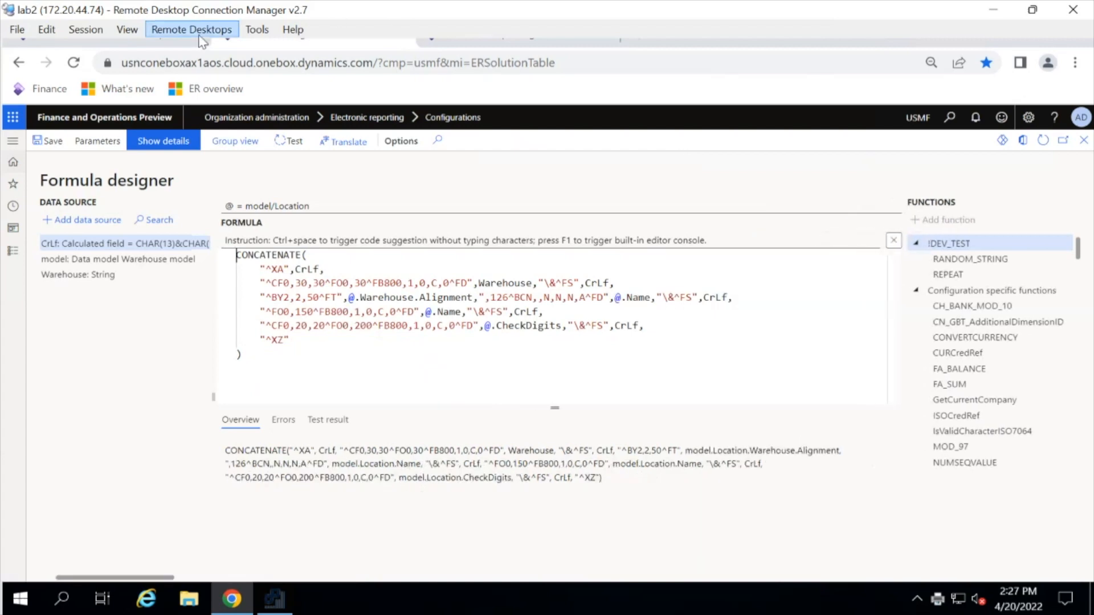
pyautogui.doubleClick(168, 12)
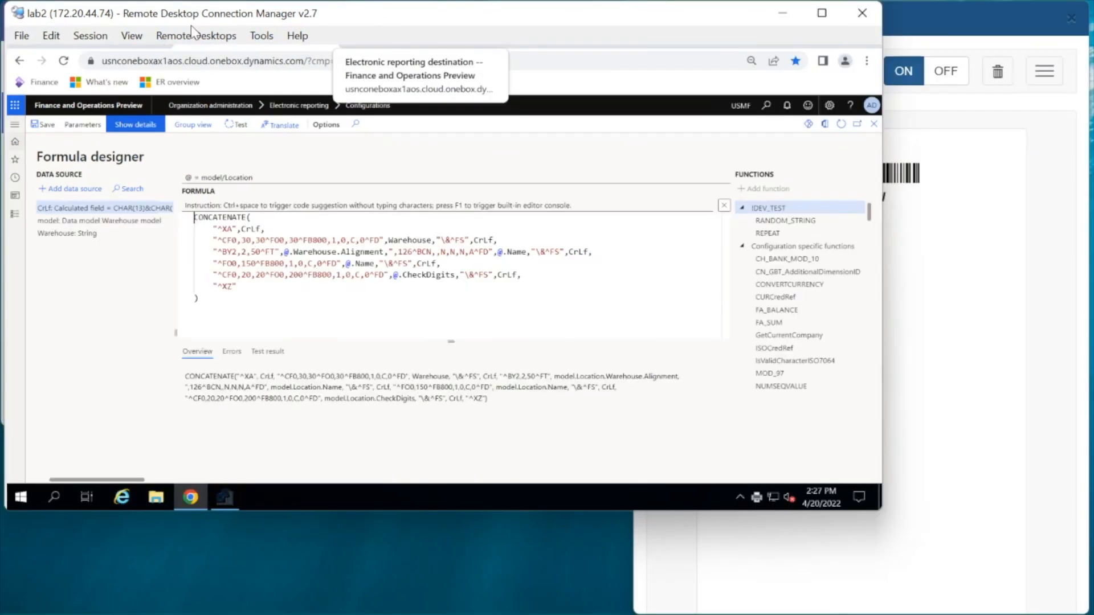
pyautogui.click(821, 13)
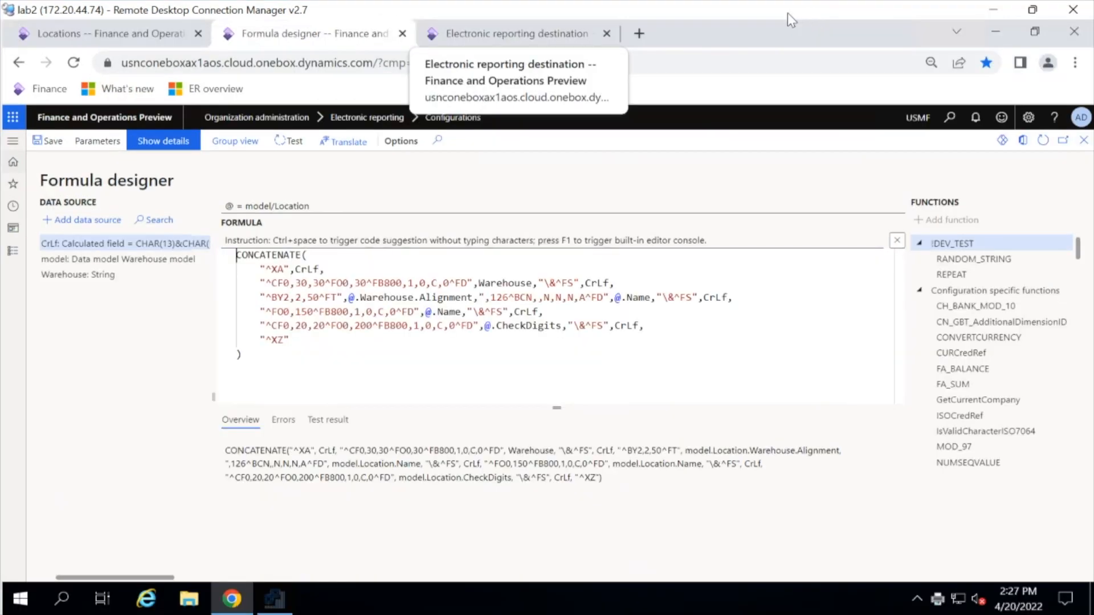
# - Look up the location profile ID of the PRODRECV location in the Locations list and return to the Formula designer
pyautogui.click(131, 40)
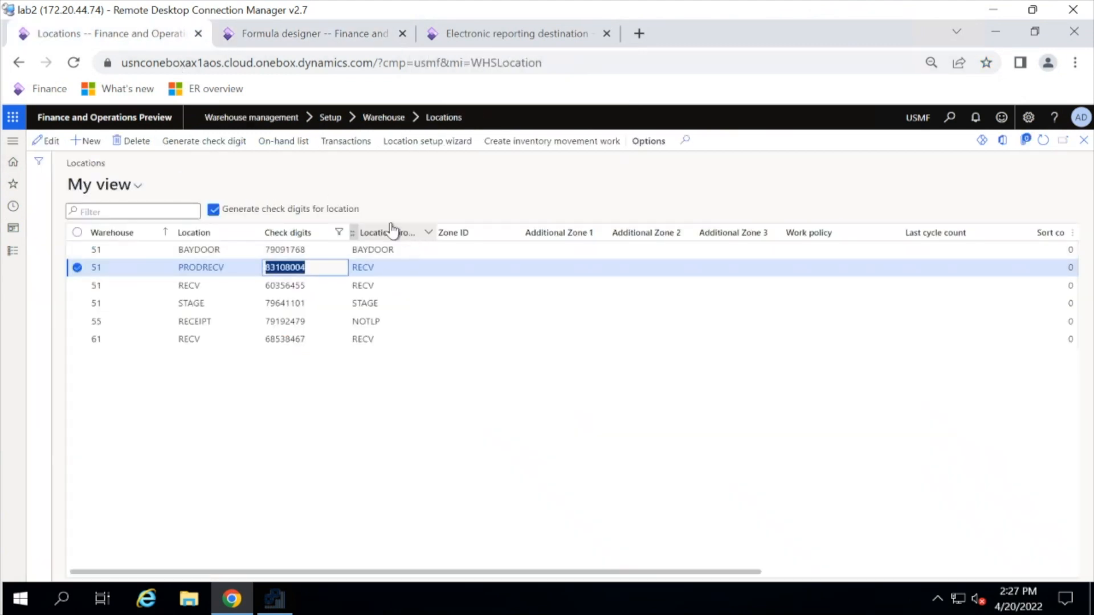
pyautogui.press('Tab')
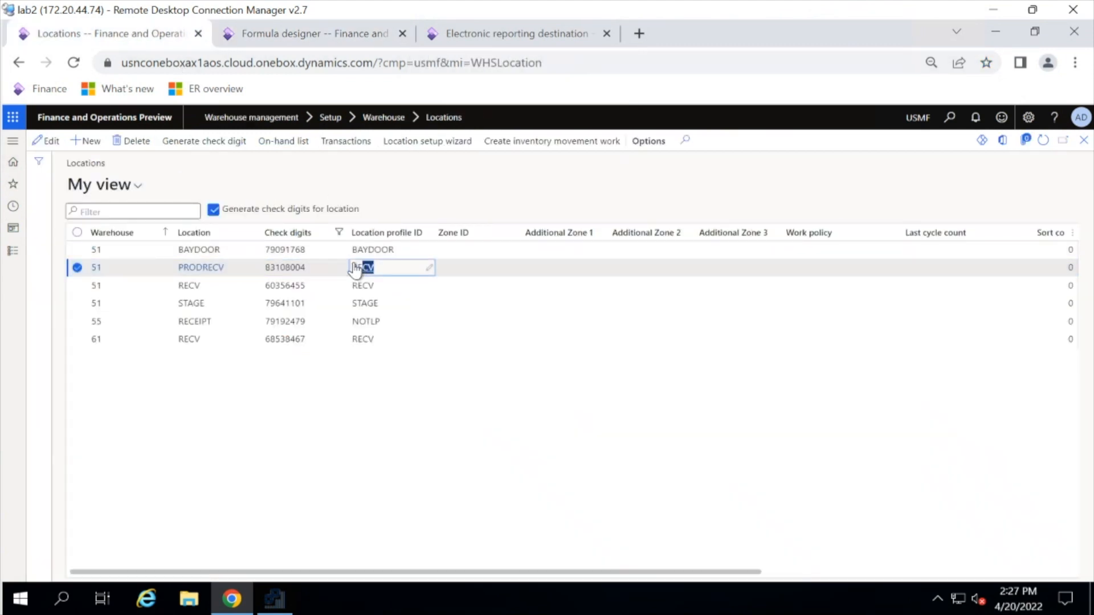
pyautogui.click(353, 41)
# - Duplicate the CheckDigits line directly below itself in the CONCATENATE formula
pyautogui.click(383, 312)
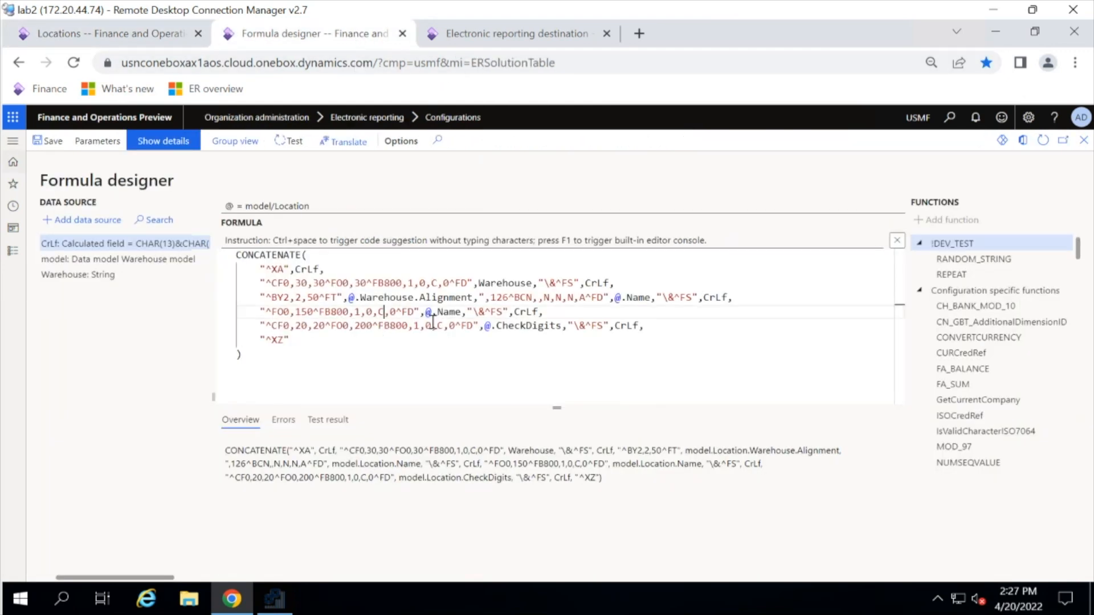
pyautogui.press('Down')
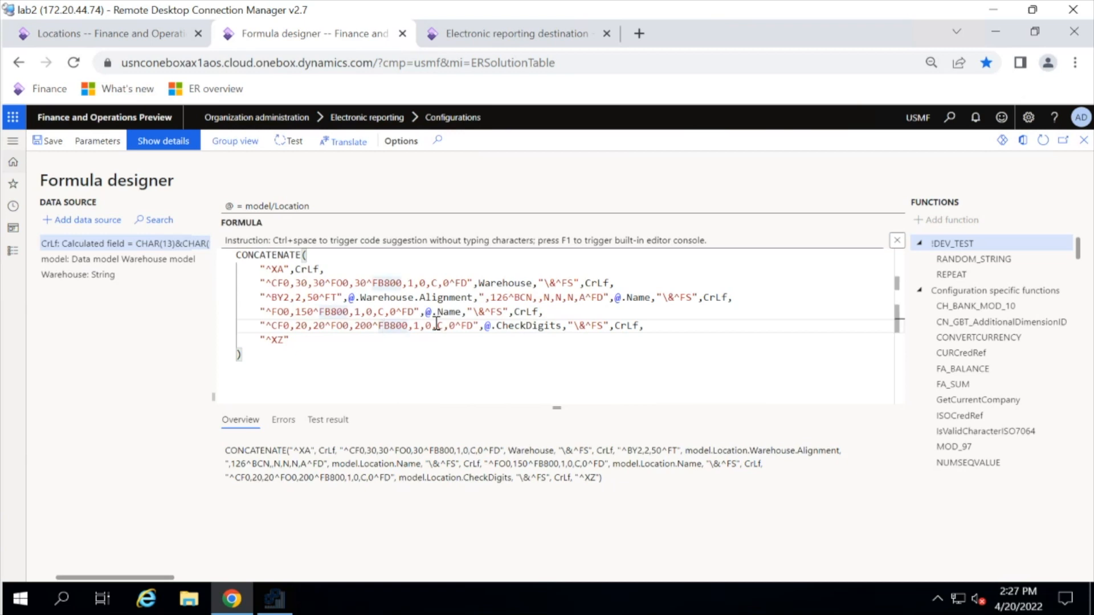
pyautogui.tripleClick(435, 323)
pyautogui.hotkey('ctrl', 'c')
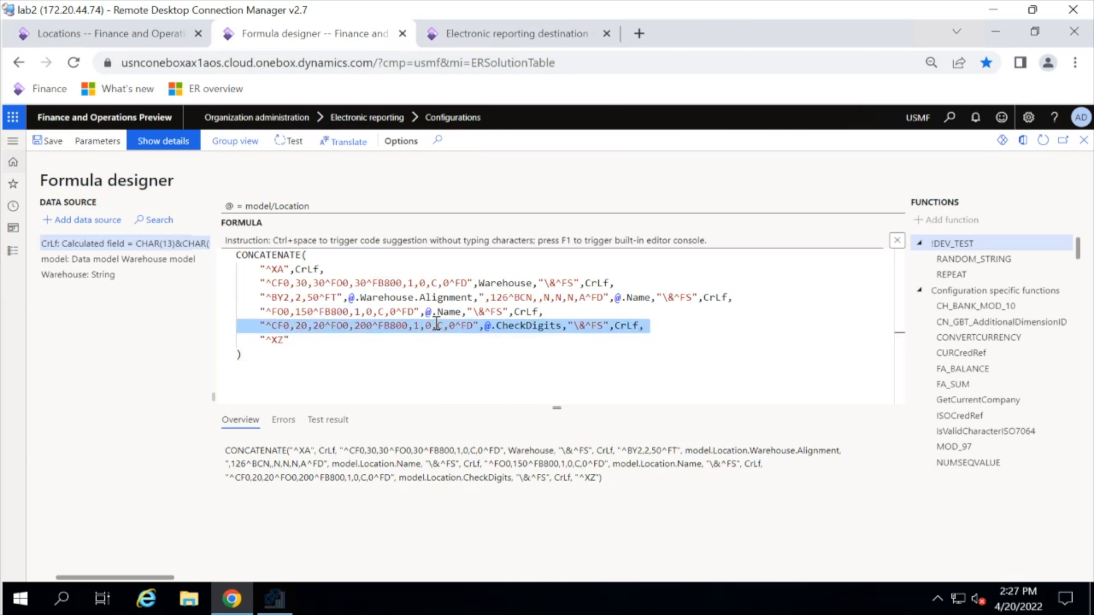
pyautogui.press('Down')
pyautogui.press('Up')
pyautogui.hotkey('ctrl', 'v')
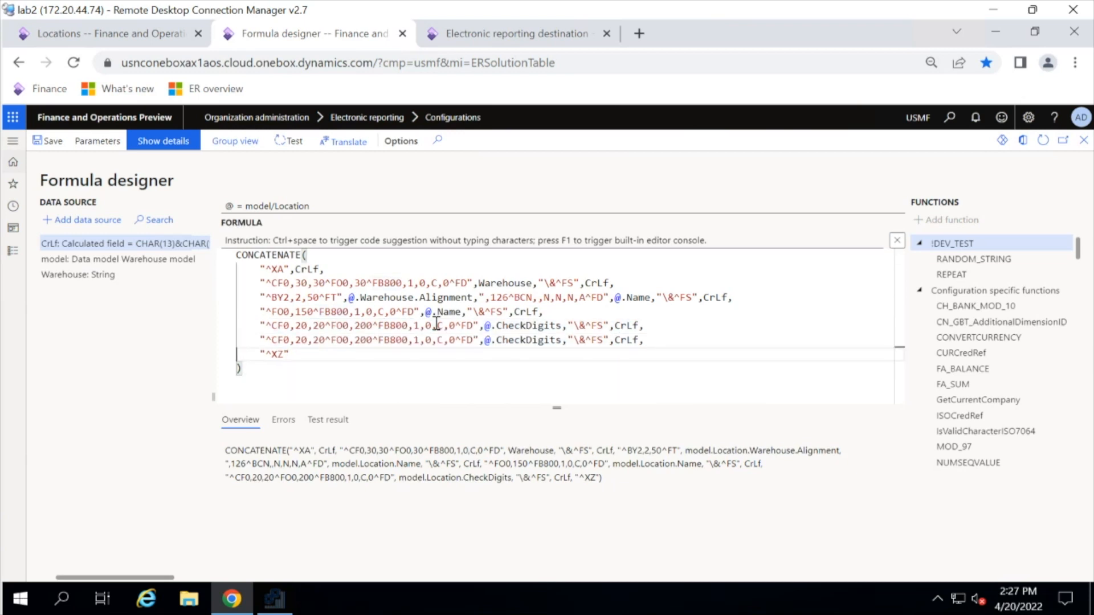
# - In the duplicated line, set both ^CF0 font size values to 40 and the ^FO0 vertical offset to 240
pyautogui.click(299, 340)
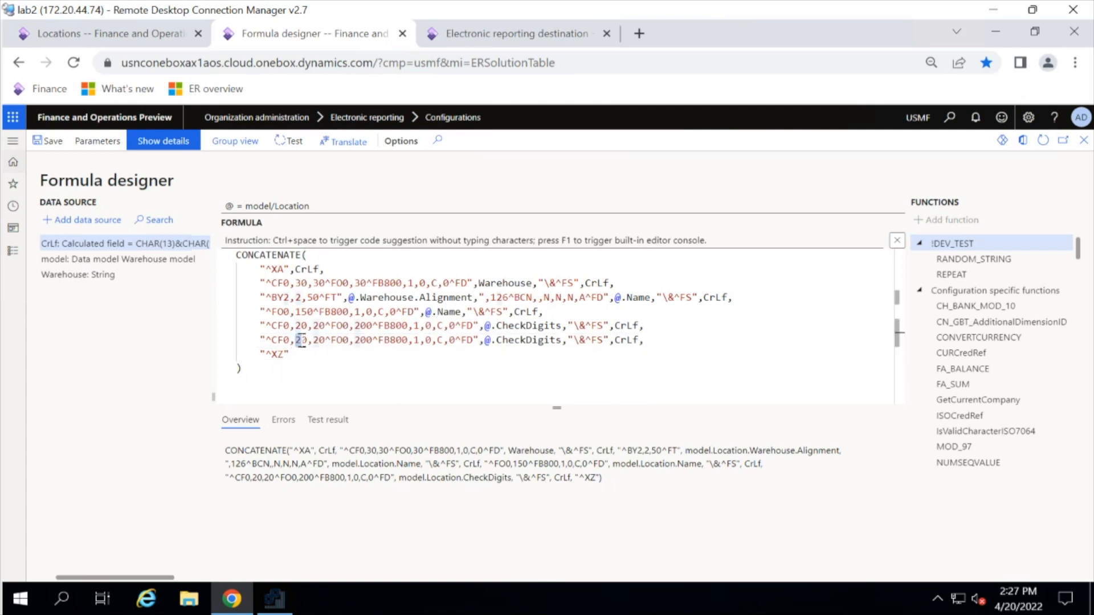
pyautogui.press('BackSpace')
pyautogui.write('4')
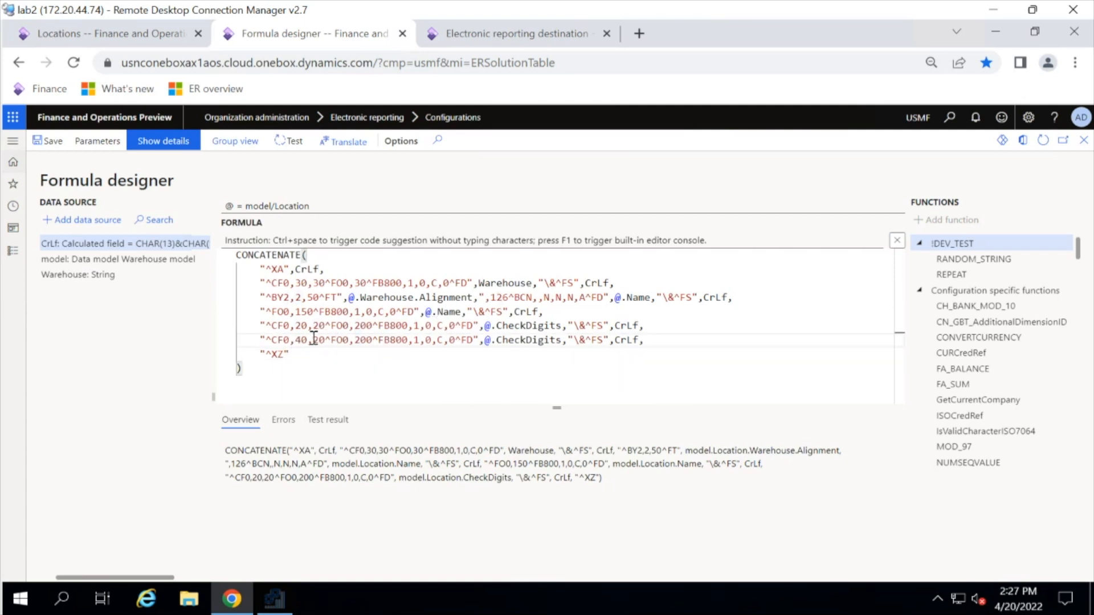
pyautogui.moveTo(313, 340); pyautogui.dragTo(320, 340)
pyautogui.write('4')
pyautogui.click(366, 340)
pyautogui.press('BackSpace')
pyautogui.write('4')
# - Replace CheckDigits in the duplicated line with the ProfileID field name copied from the model's Location record list
pyautogui.doubleClick(523, 340)
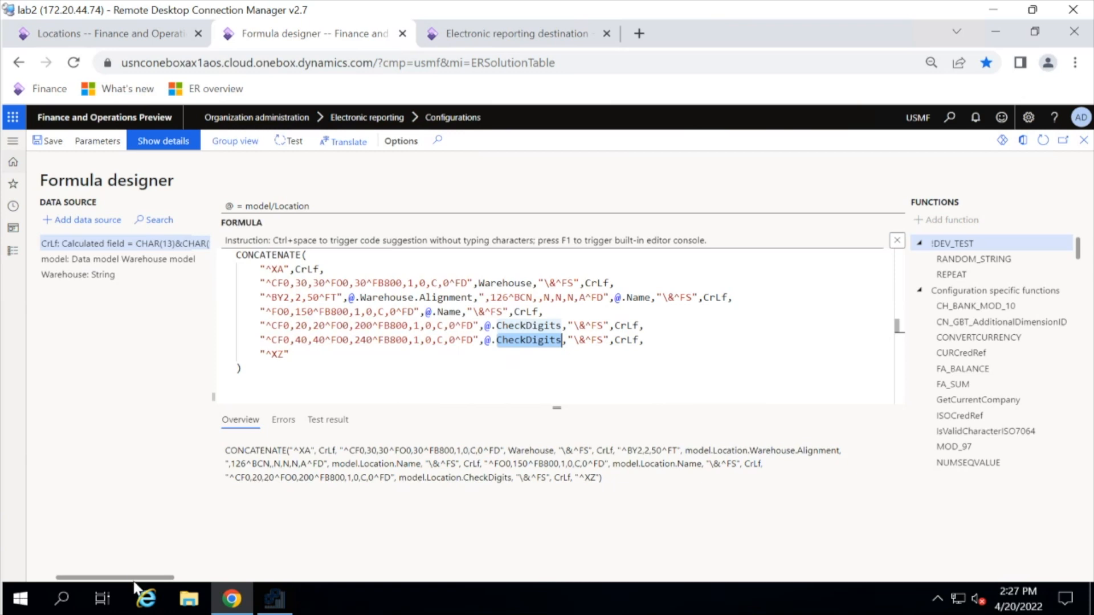
pyautogui.moveTo(133, 578); pyautogui.dragTo(87, 568)
pyautogui.click(48, 260)
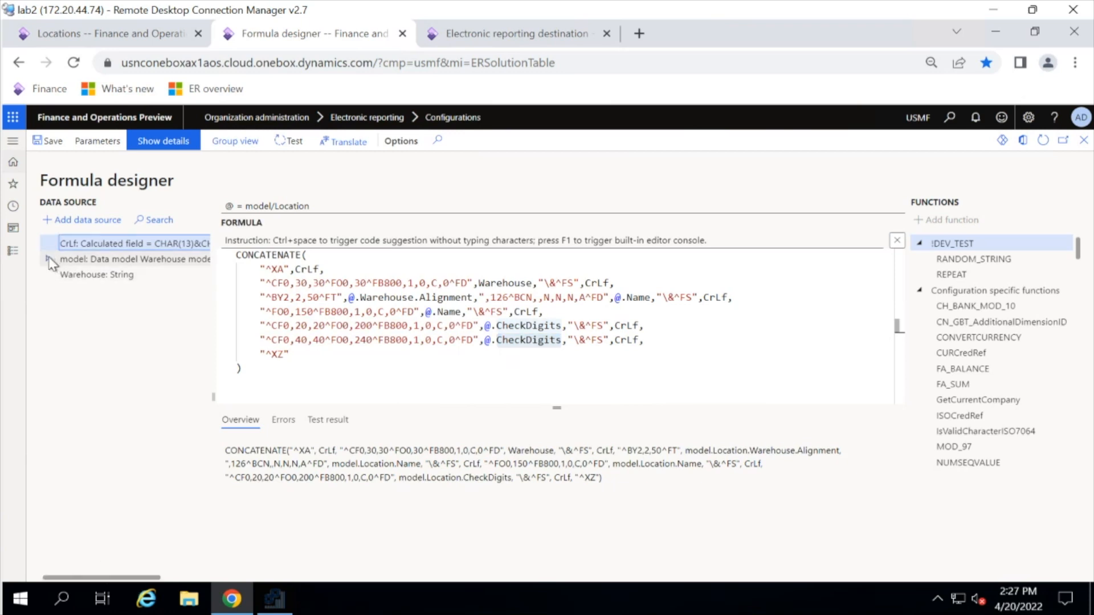
pyautogui.click(54, 274)
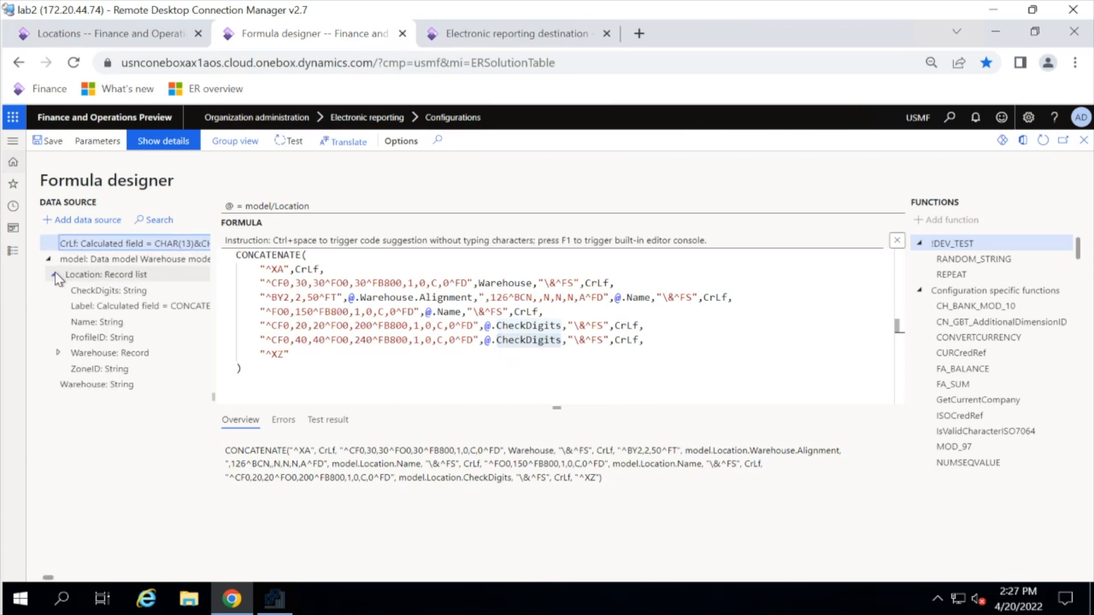
pyautogui.doubleClick(88, 336)
pyautogui.hotkey('ctrl', 'c')
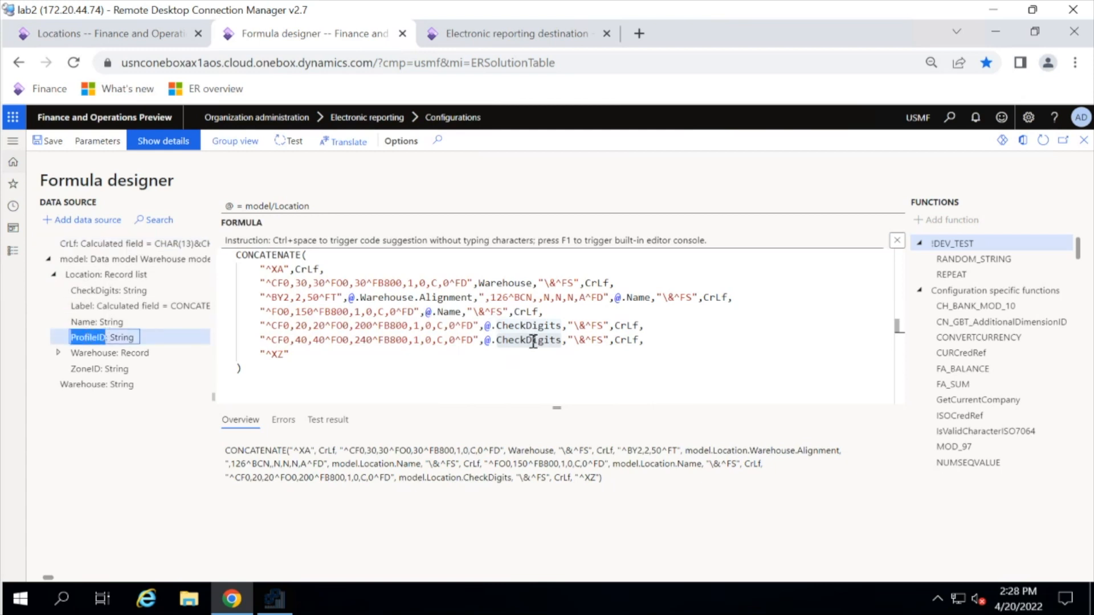
pyautogui.doubleClick(532, 340)
pyautogui.hotkey('ctrl', 'v')
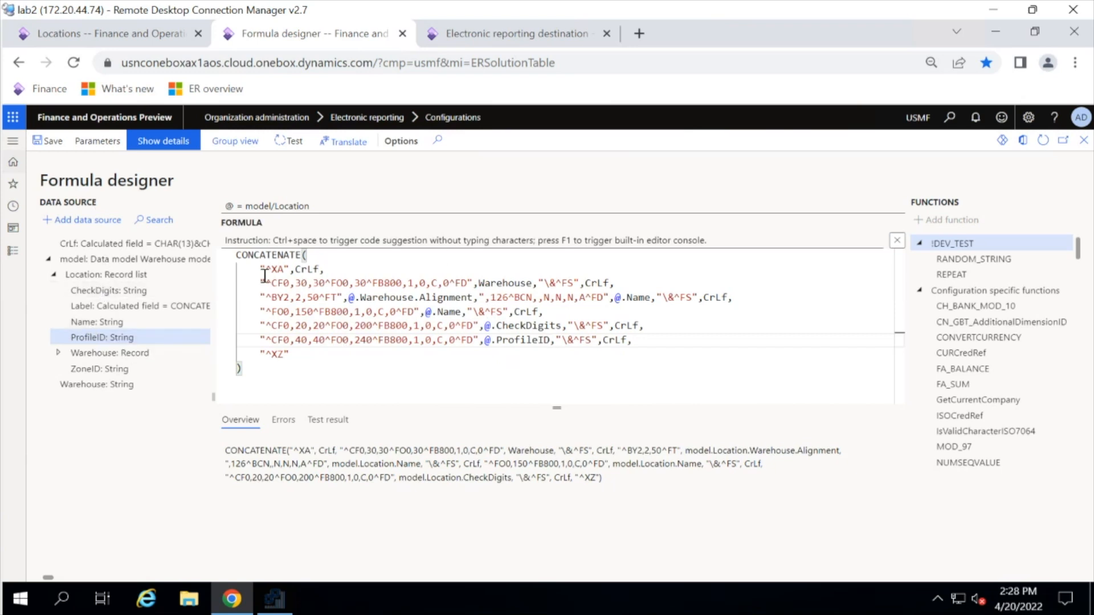
# - Save the formula, close the Formula designer and accept the Label calculated field properties
pyautogui.click(53, 145)
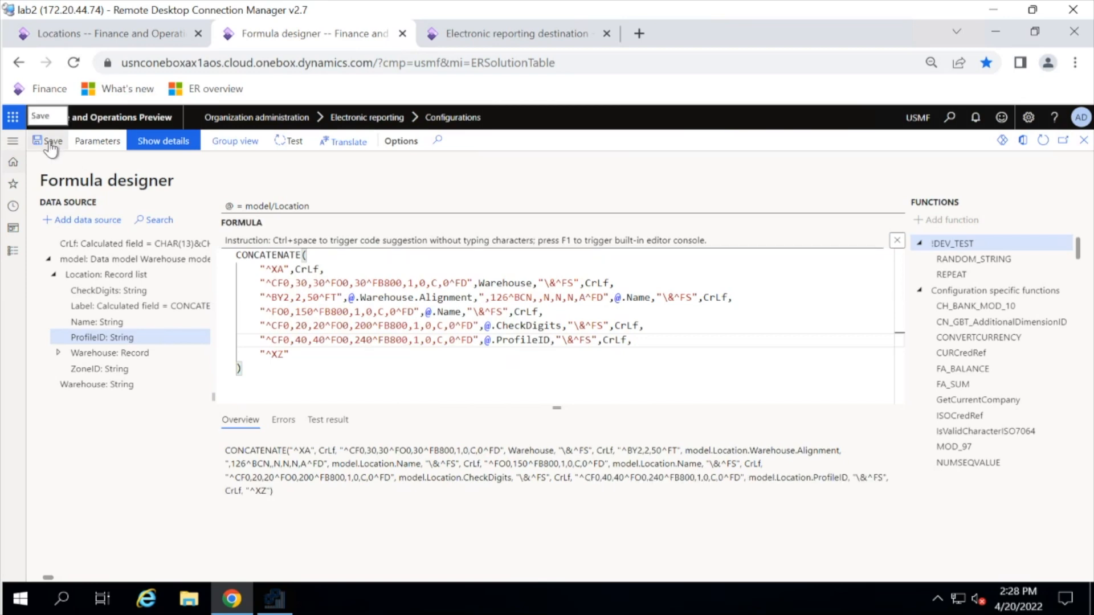
pyautogui.click(1084, 142)
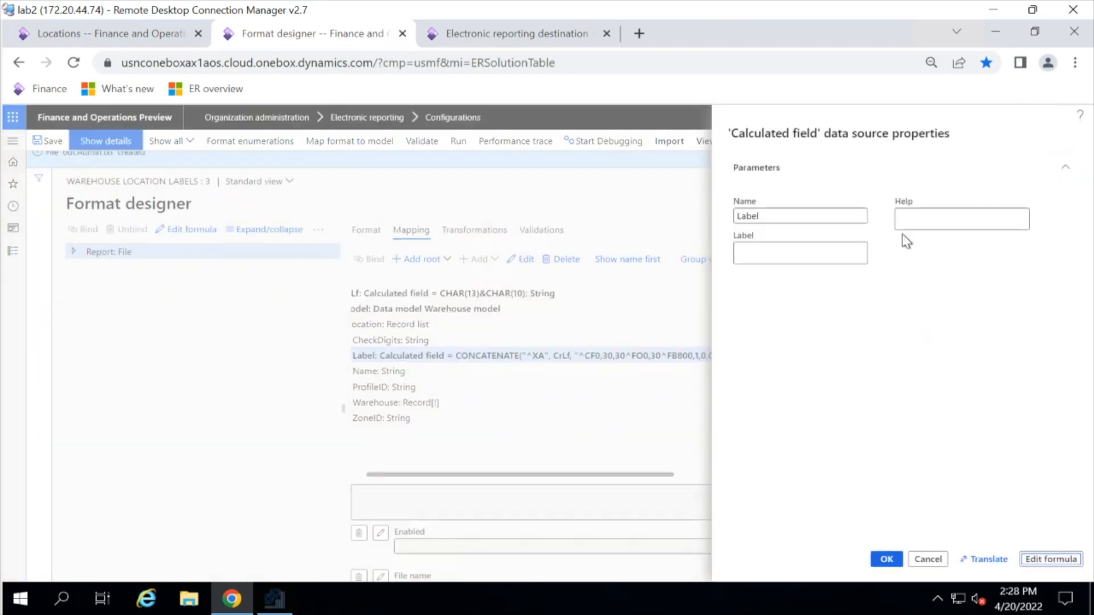
pyautogui.click(885, 560)
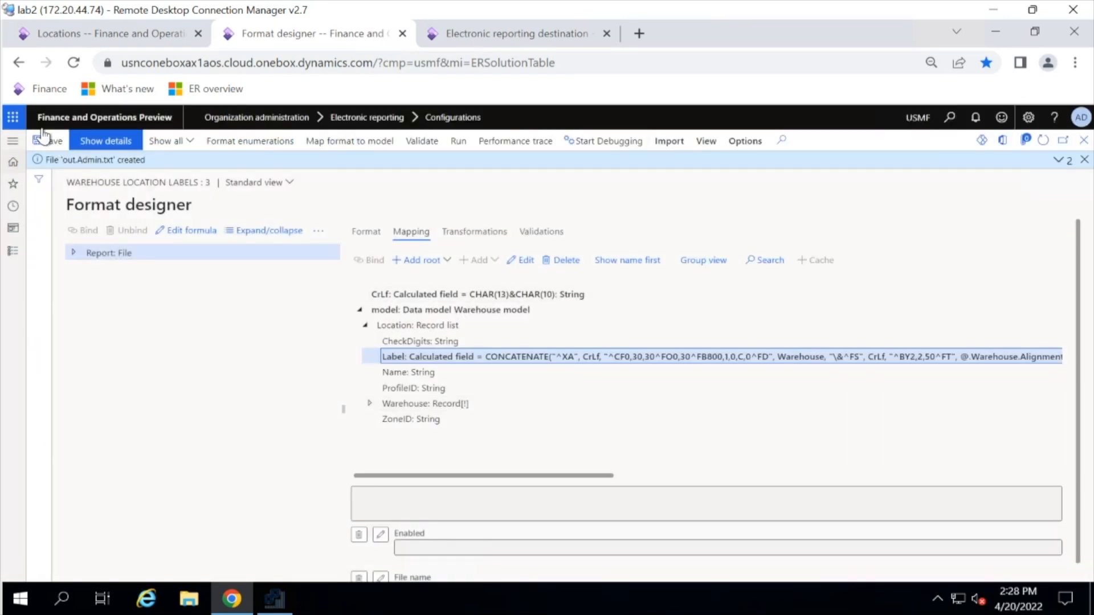
# - Shrink the browser window to reveal the Document Routing Agent and run the updated label format to the Printer destination
pyautogui.click(1034, 31)
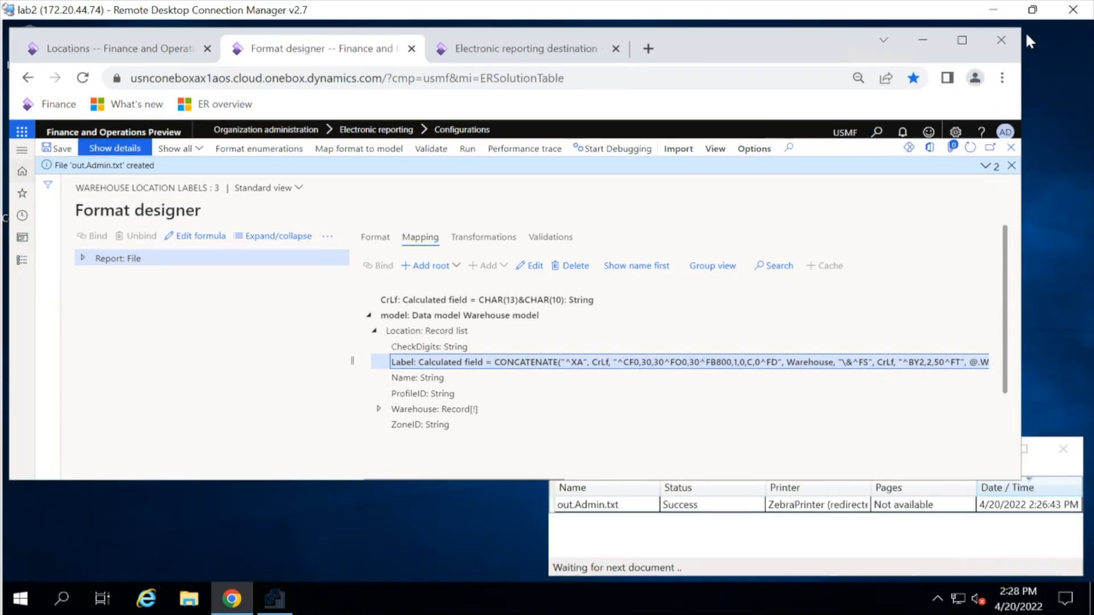
pyautogui.click(467, 148)
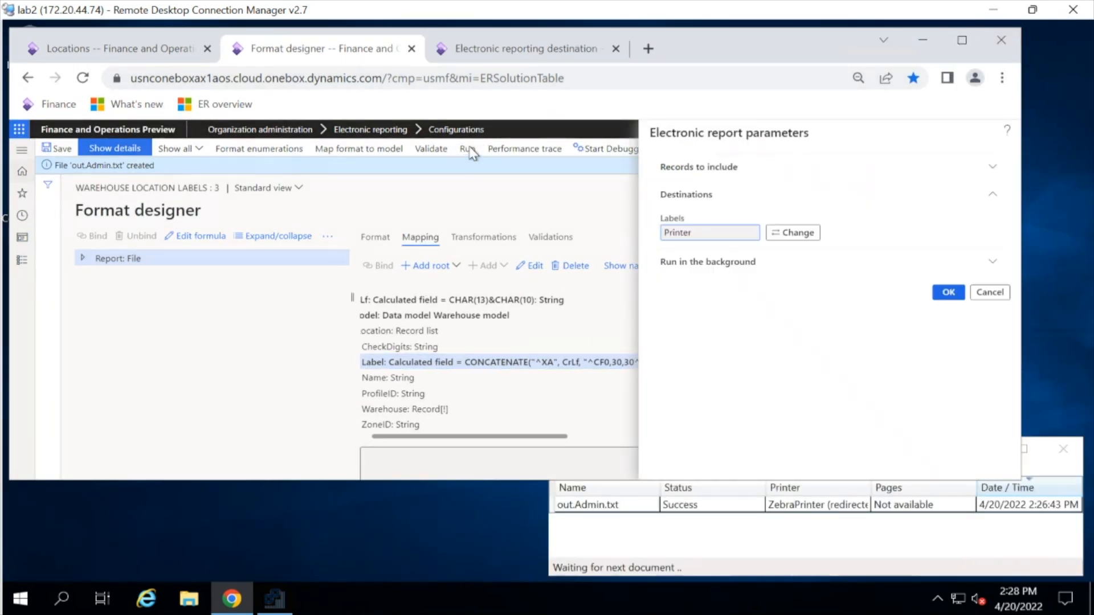
pyautogui.click(948, 292)
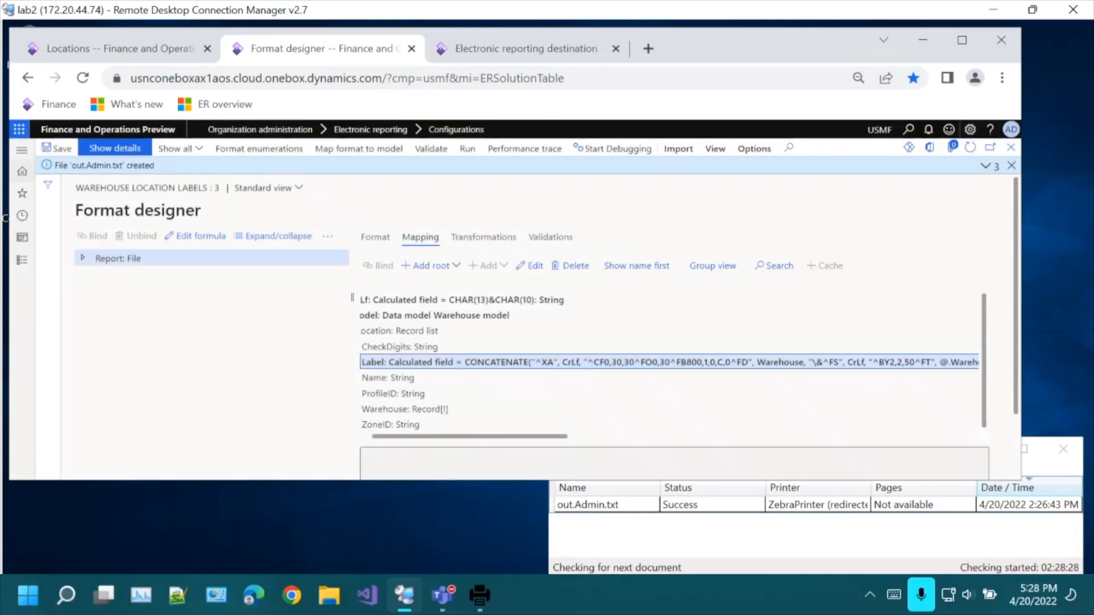
# - Examine the new label in the Zpl Printer emulator, and return to the Electronic reporting destination page in an enlarged browser
pyautogui.click(477, 597)
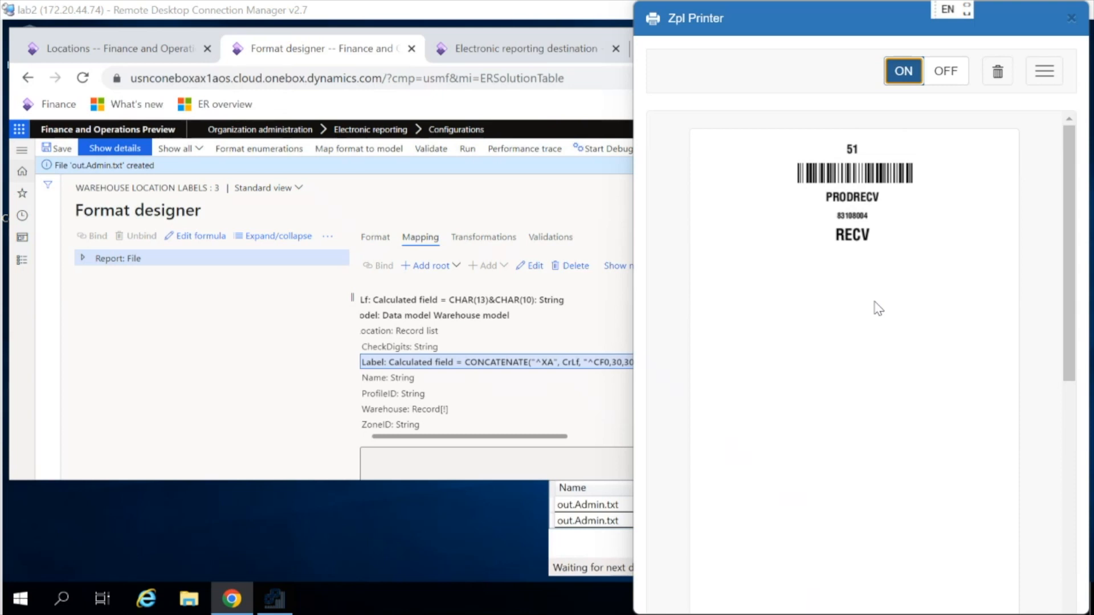
pyautogui.click(532, 38)
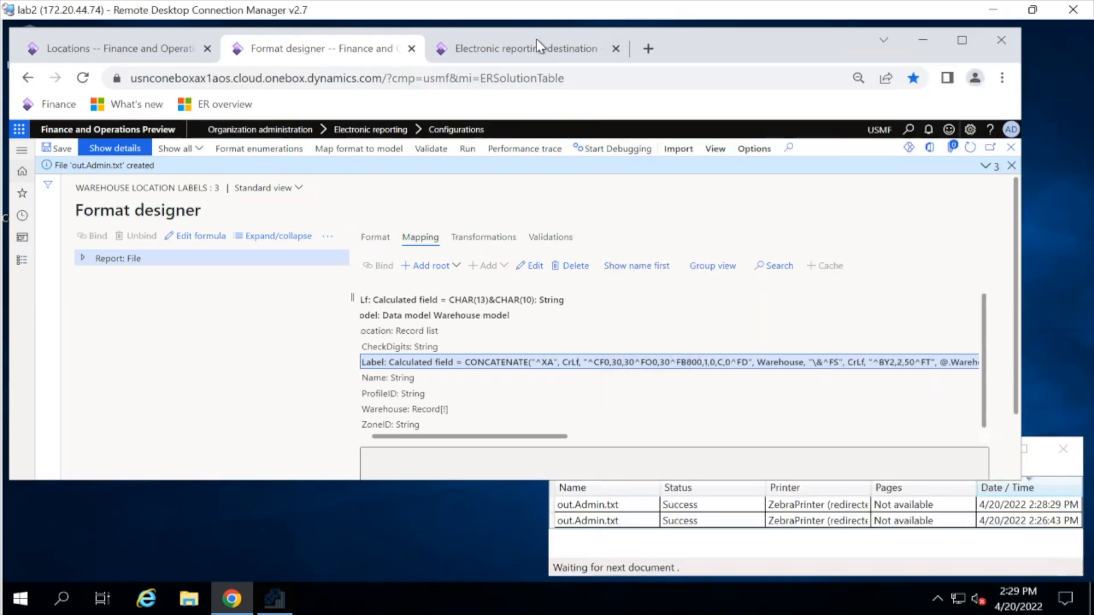
pyautogui.click(962, 38)
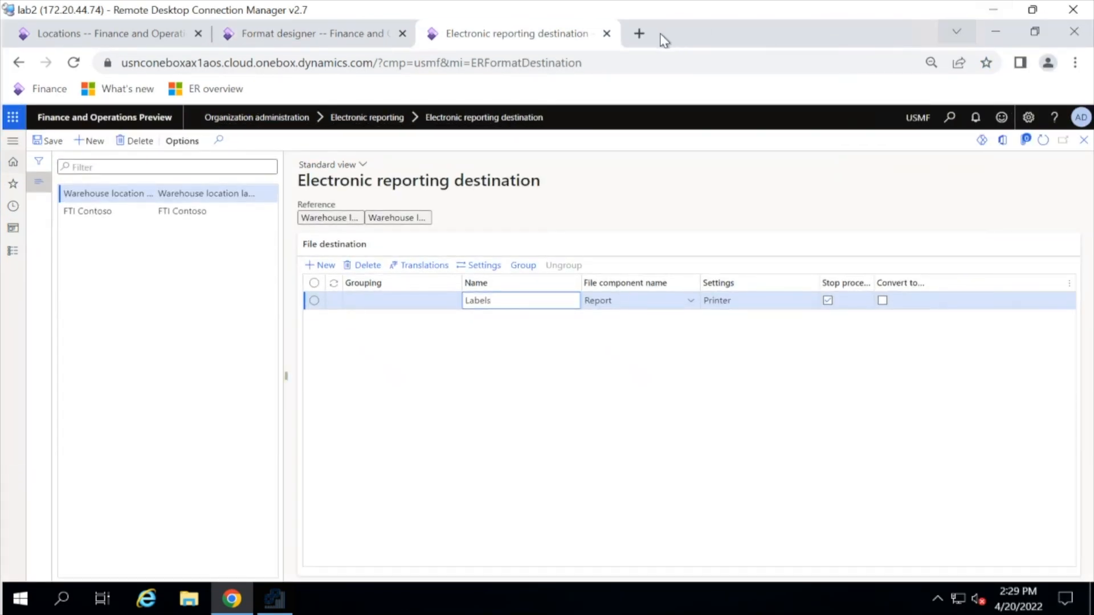
# - Open the bookmarked What's new article for Finance 10.0.26 and follow the ZPL printing link in its (ER) Support ZPL printing entry
pyautogui.click(137, 91)
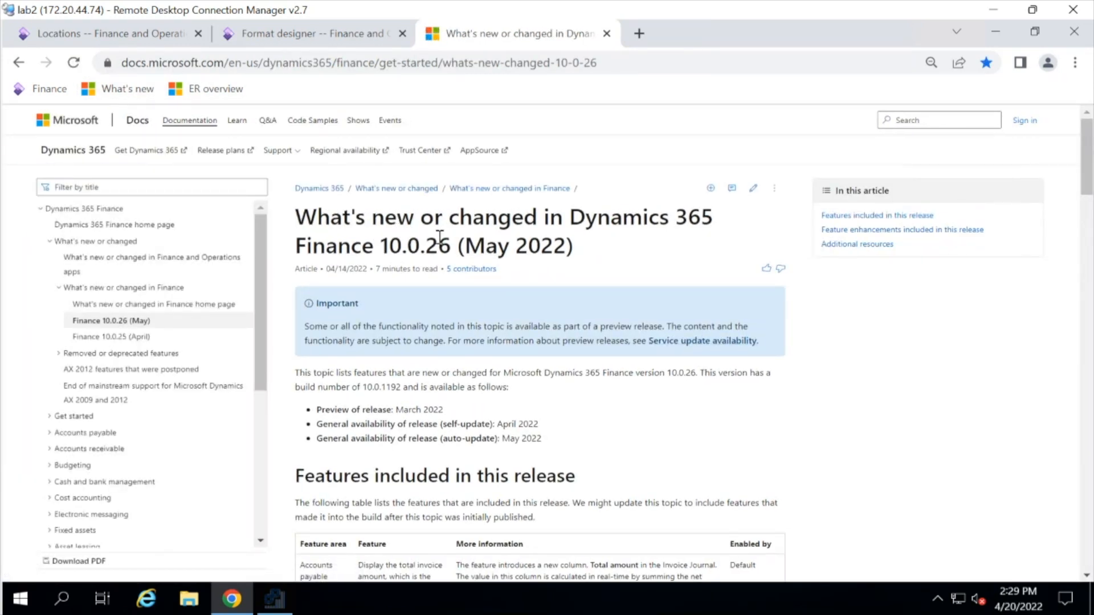
pyautogui.scroll(-5, 602, 267)
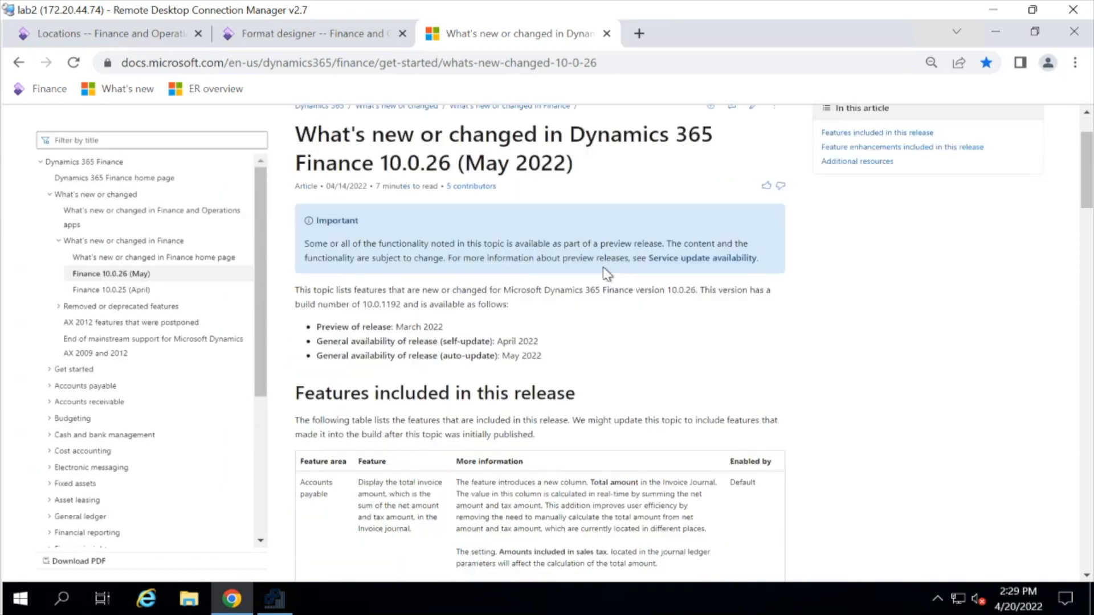
pyautogui.scroll(-8, 605, 268)
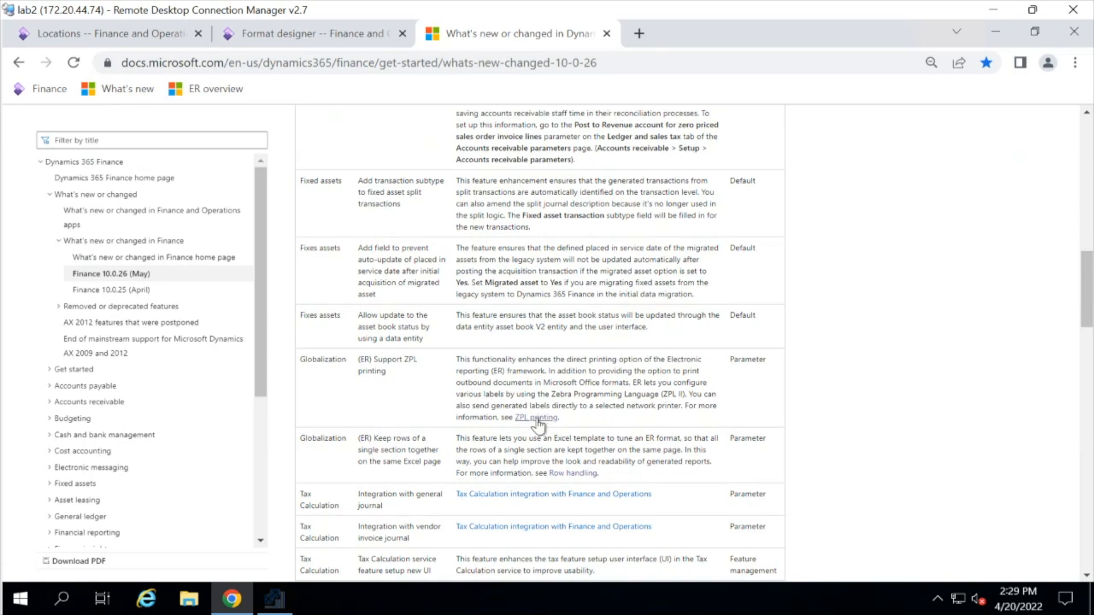
pyautogui.click(536, 419)
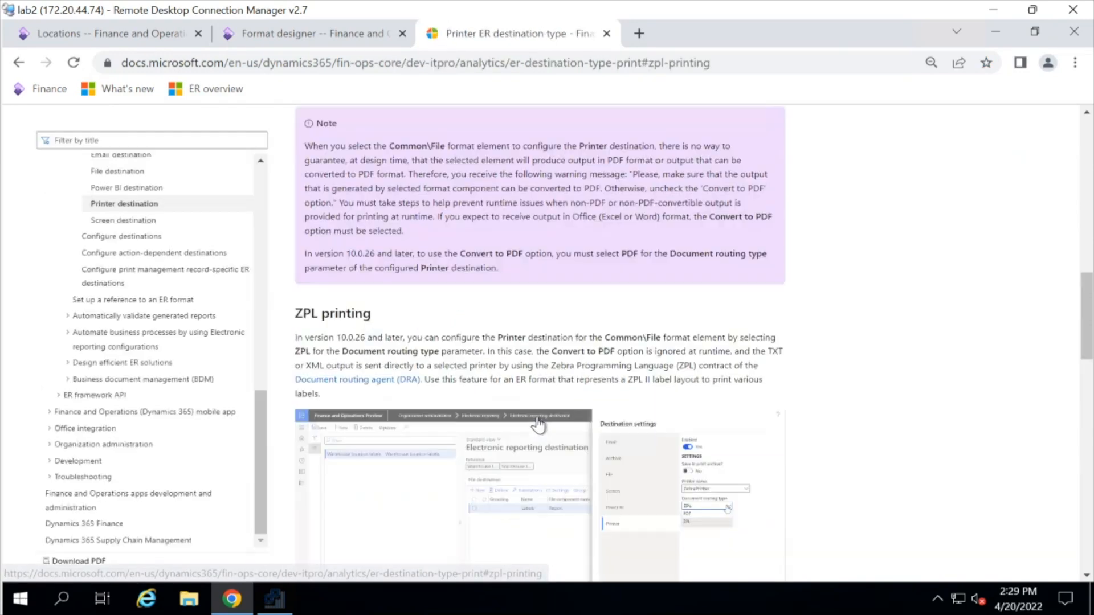
# - Open the linked article on designing a new ER solution to print ZPL labels and review its configuration import, format design and printer emulator sections
pyautogui.scroll(-3, 502, 284)
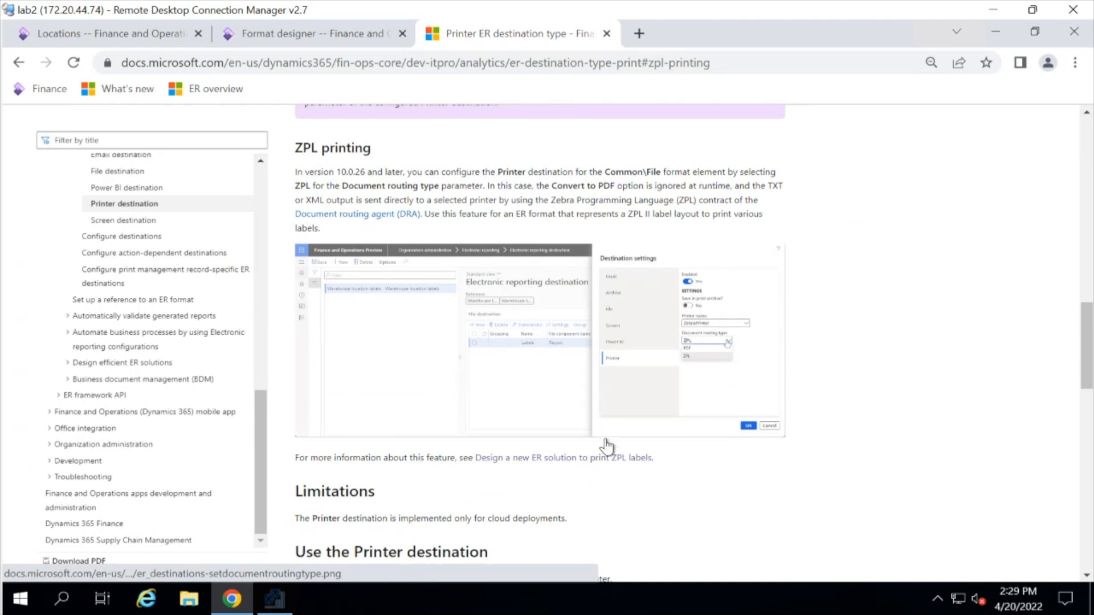
pyautogui.click(574, 459)
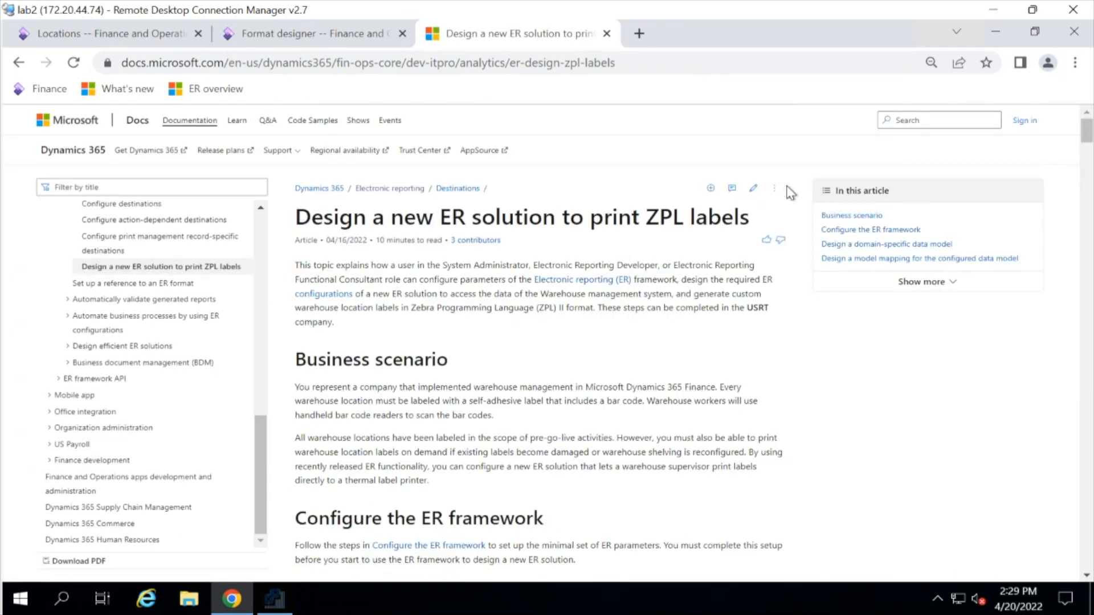
pyautogui.scroll(-3, 800, 194)
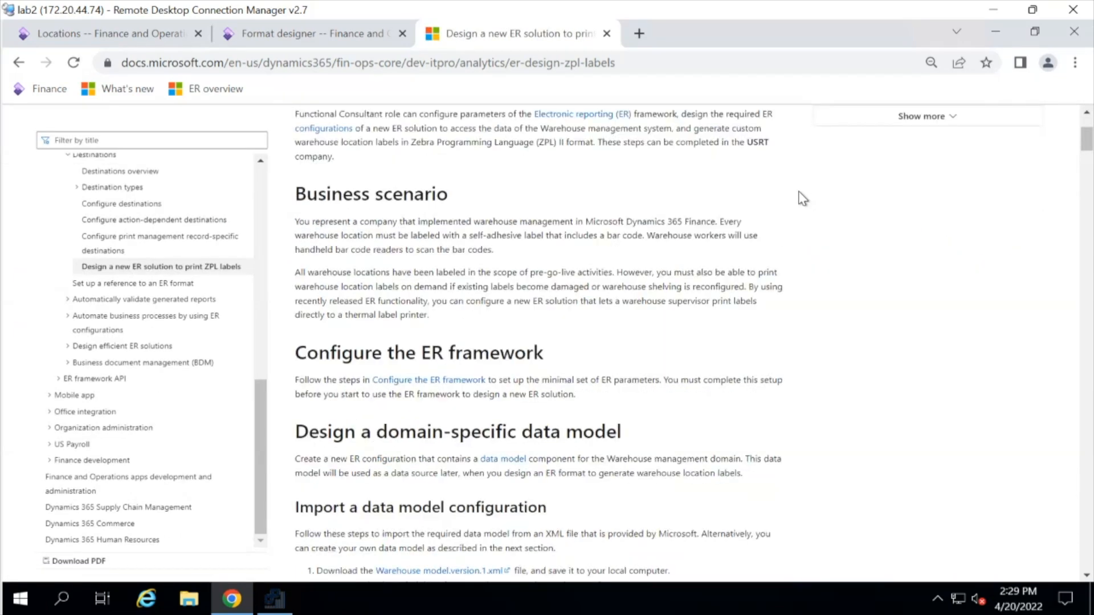
pyautogui.scroll(-20, 802, 202)
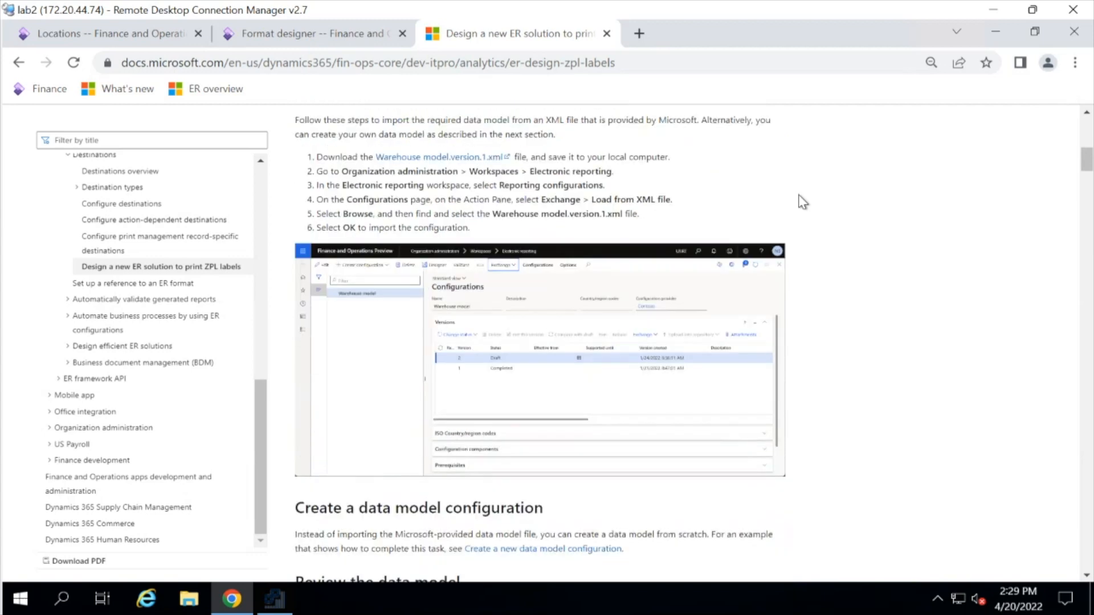
pyautogui.scroll(-12, 802, 203)
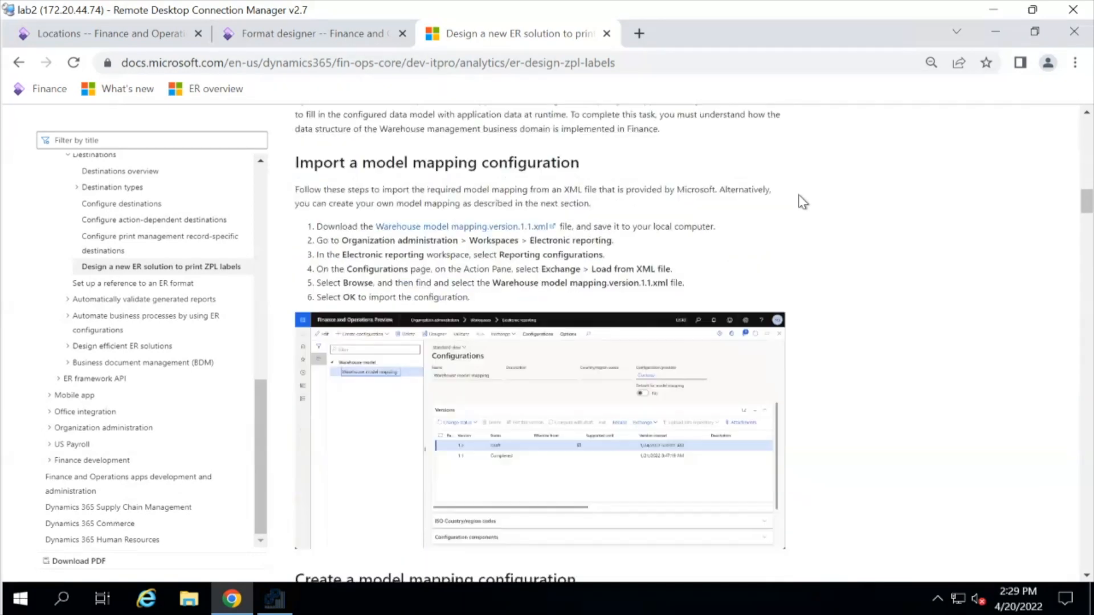
pyautogui.scroll(-12, 802, 202)
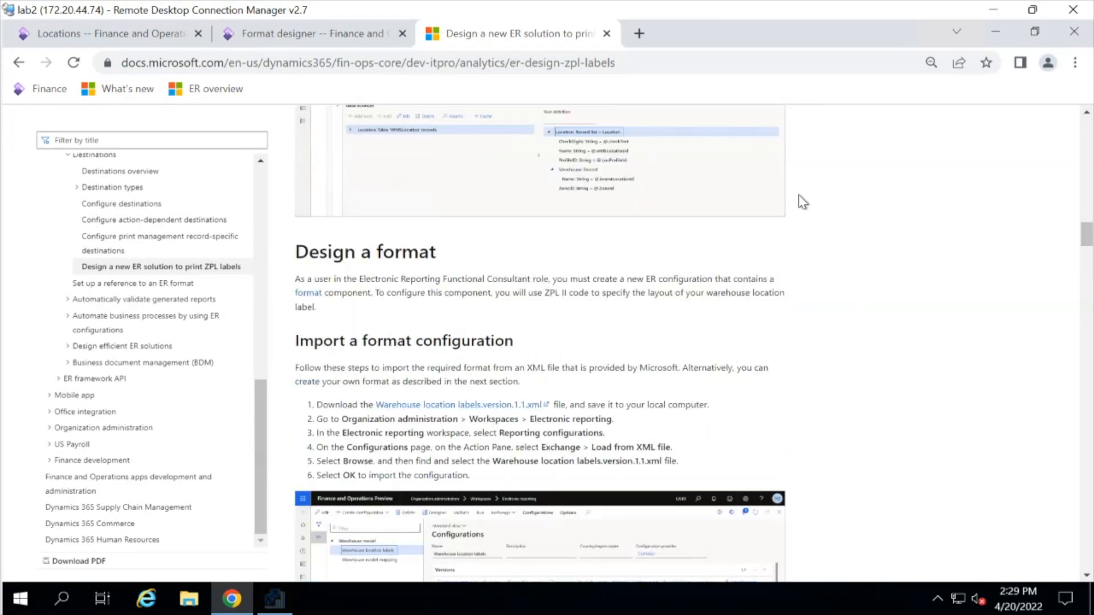
pyautogui.scroll(-12, 802, 202)
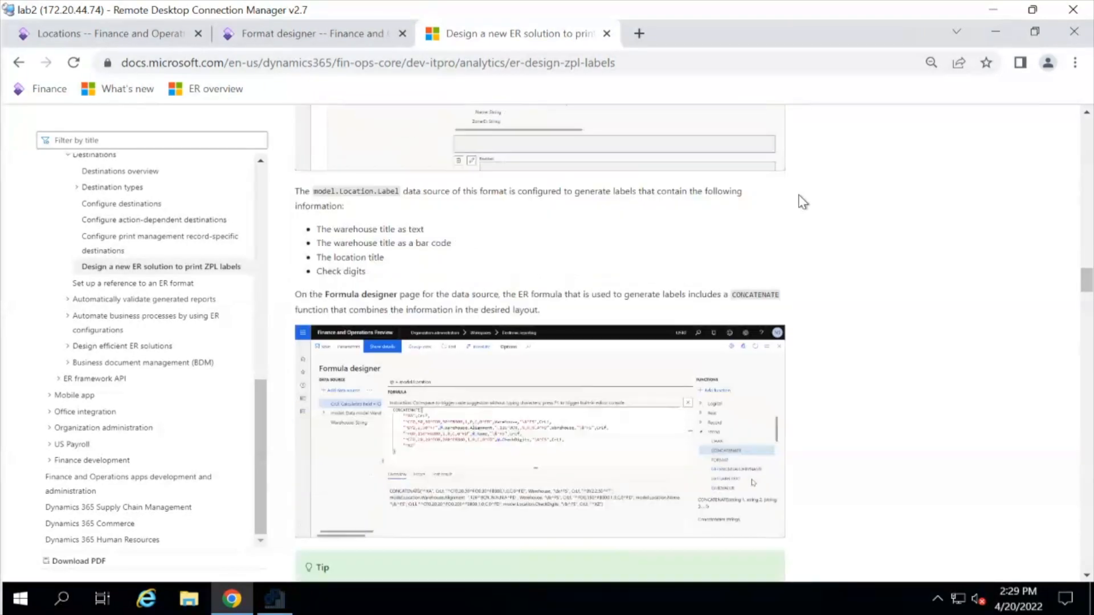
pyautogui.scroll(-10, 802, 202)
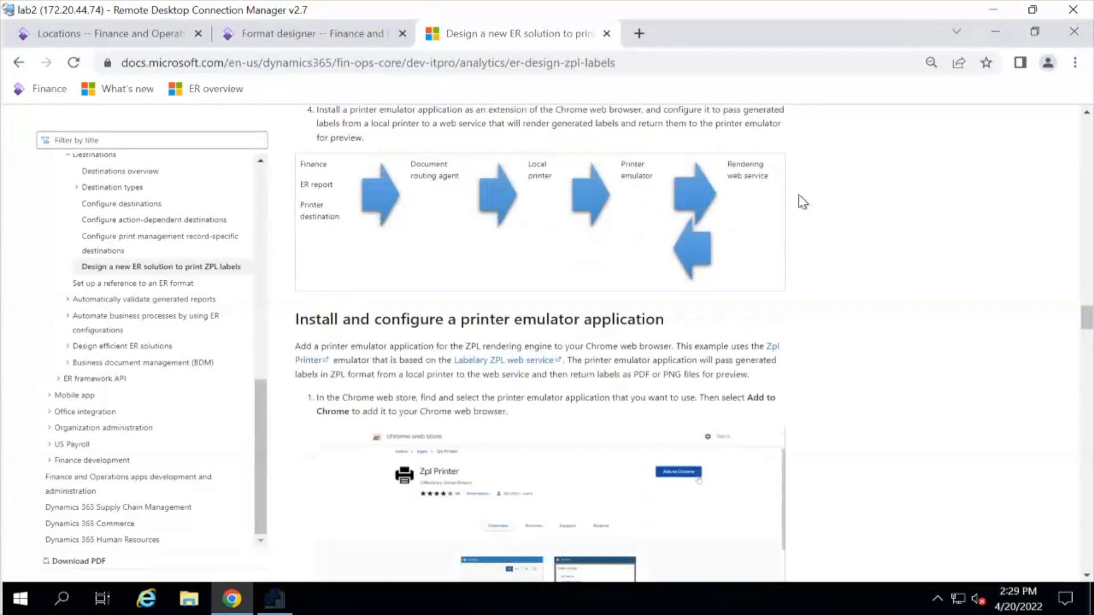